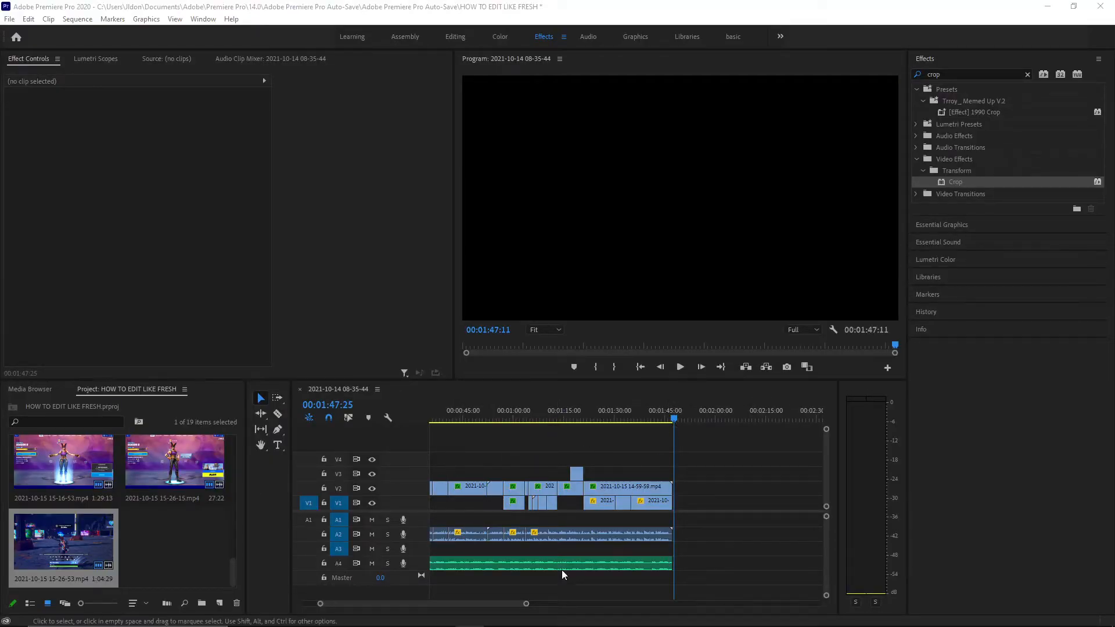
{"action": "left_click_drag", "start_coordinate": [525, 604], "coordinate": [576, 604]}
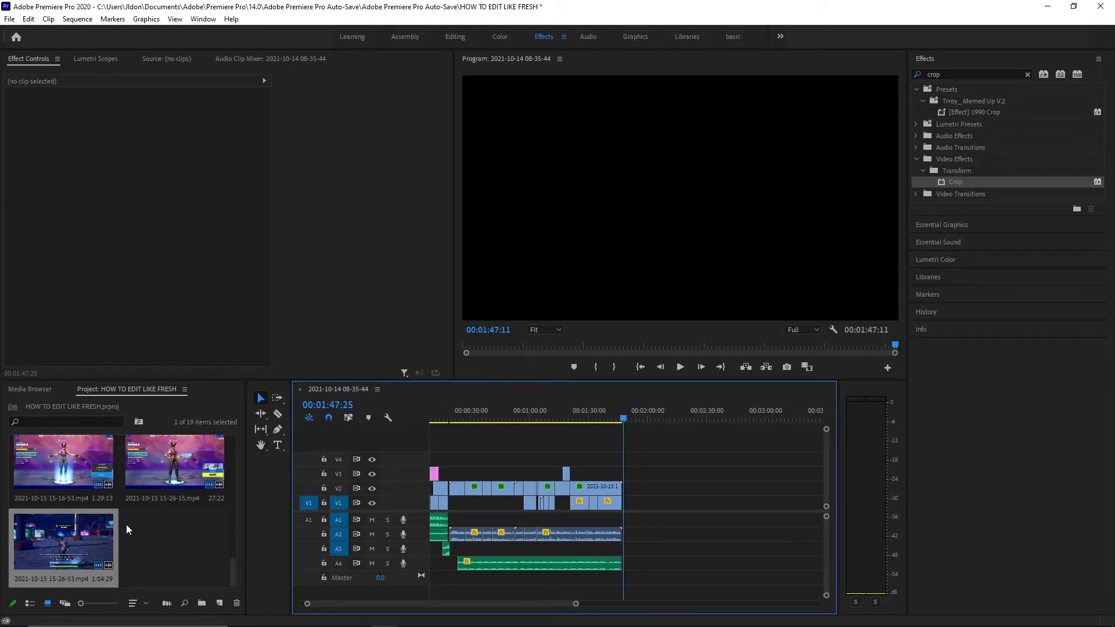
{"action": "left_click_drag", "start_coordinate": [52, 552], "coordinate": [713, 501]}
{"action": "left_click_drag", "start_coordinate": [706, 423], "coordinate": [765, 416]}
{"action": "key", "text": "c"}
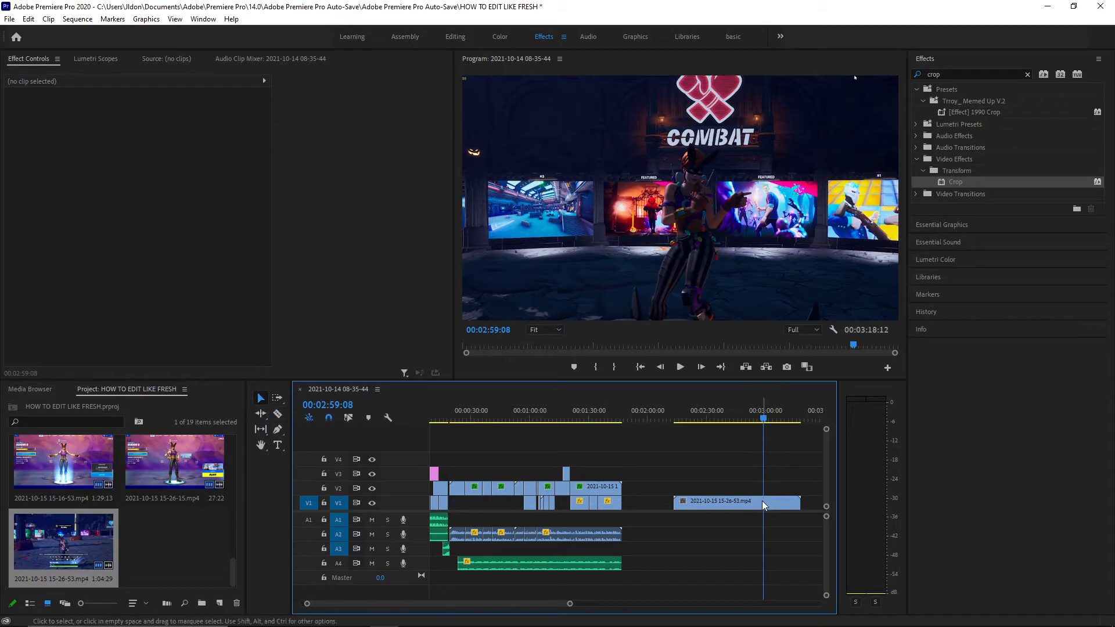
{"action": "left_click", "coordinate": [766, 502]}
{"action": "key", "text": "v"}
{"action": "left_click", "coordinate": [726, 501]}
{"action": "key", "text": "Delete"}
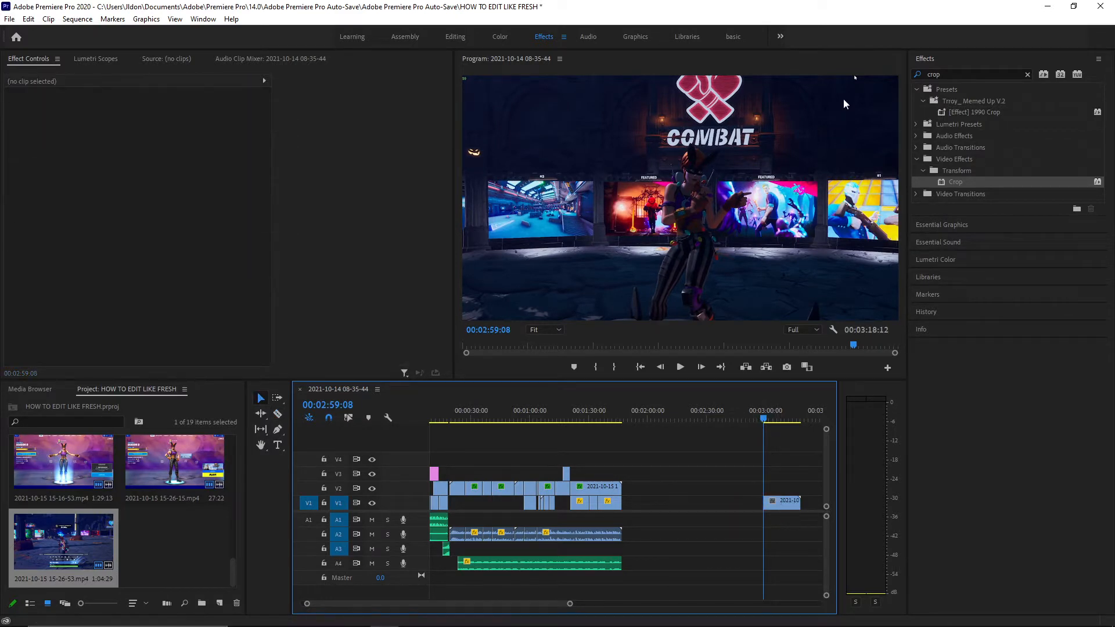
Scale the remaining gameplay clip to 123 and move it earlier on V1 to start at about 00:02:17.
{"action": "left_click", "coordinate": [780, 503]}
{"action": "mouse_move", "coordinate": [147, 133]}
{"action": "left_mouse_down"}
{"action": "mouse_move", "coordinate": [157, 133]}
{"action": "mouse_move", "coordinate": [146, 132]}
{"action": "left_mouse_up"}
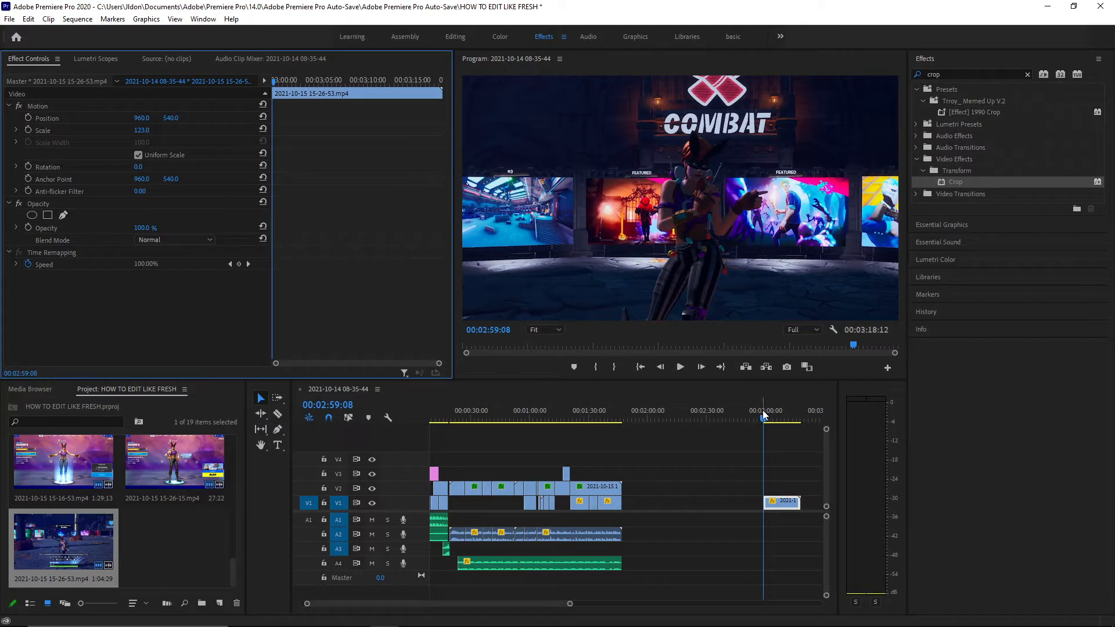
{"action": "left_click_drag", "start_coordinate": [784, 503], "coordinate": [698, 503]}
{"action": "left_click", "coordinate": [722, 470]}
Record a voice-over on track A1 starting from 00:02:17:17 near the beginning of the gameplay clip.
{"action": "left_click_drag", "start_coordinate": [697, 420], "coordinate": [682, 419]}
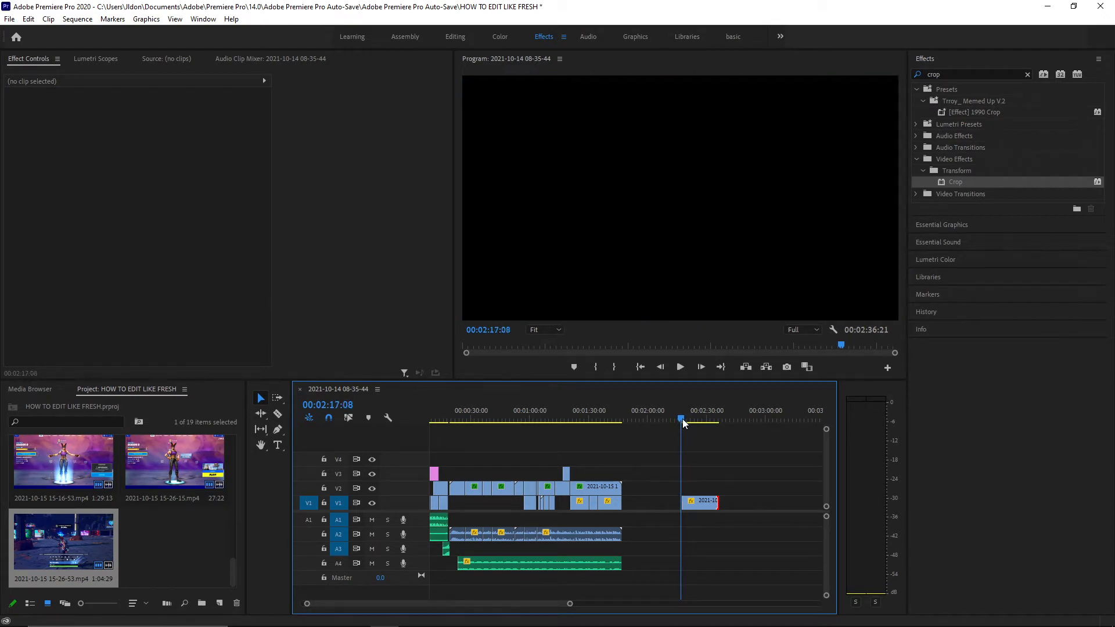
{"action": "left_click_drag", "start_coordinate": [682, 419], "coordinate": [683, 420]}
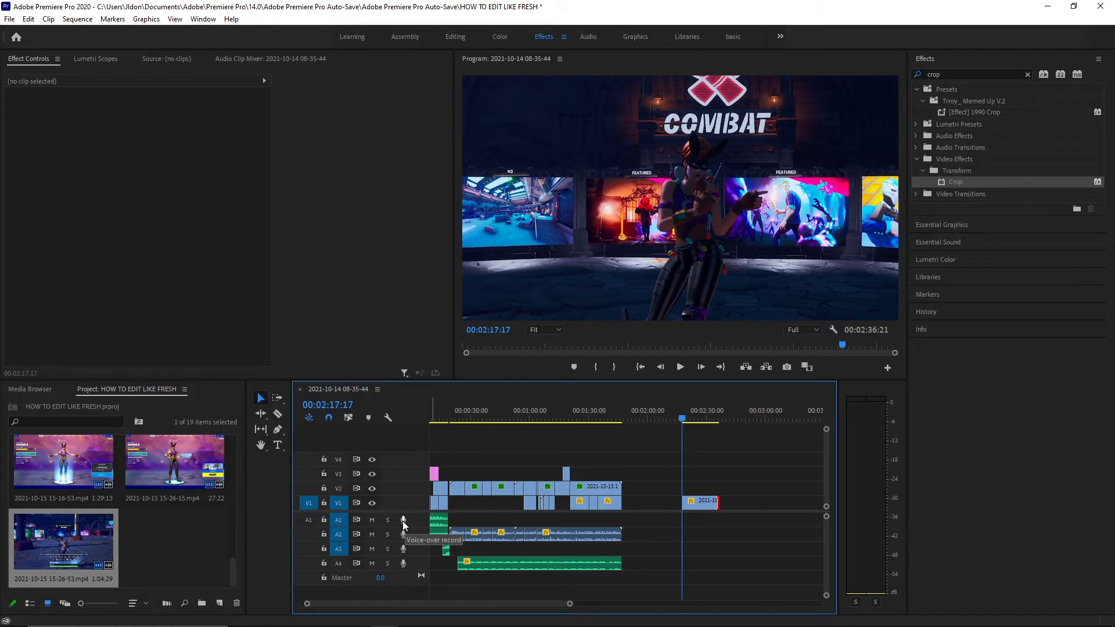
{"action": "left_click", "coordinate": [403, 521]}
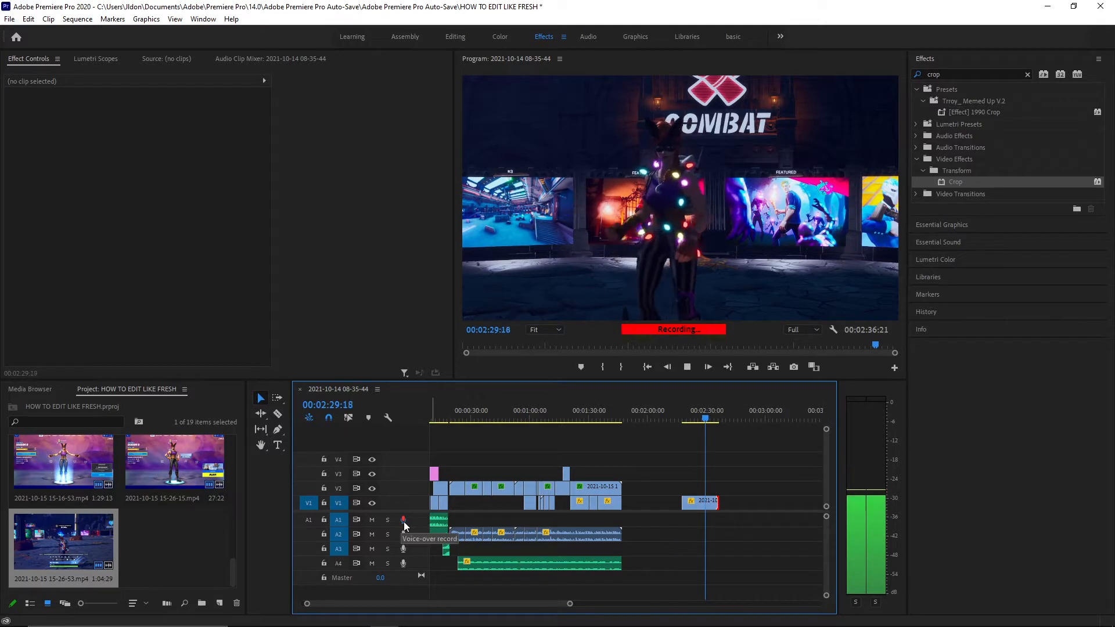
{"action": "left_click", "coordinate": [403, 519]}
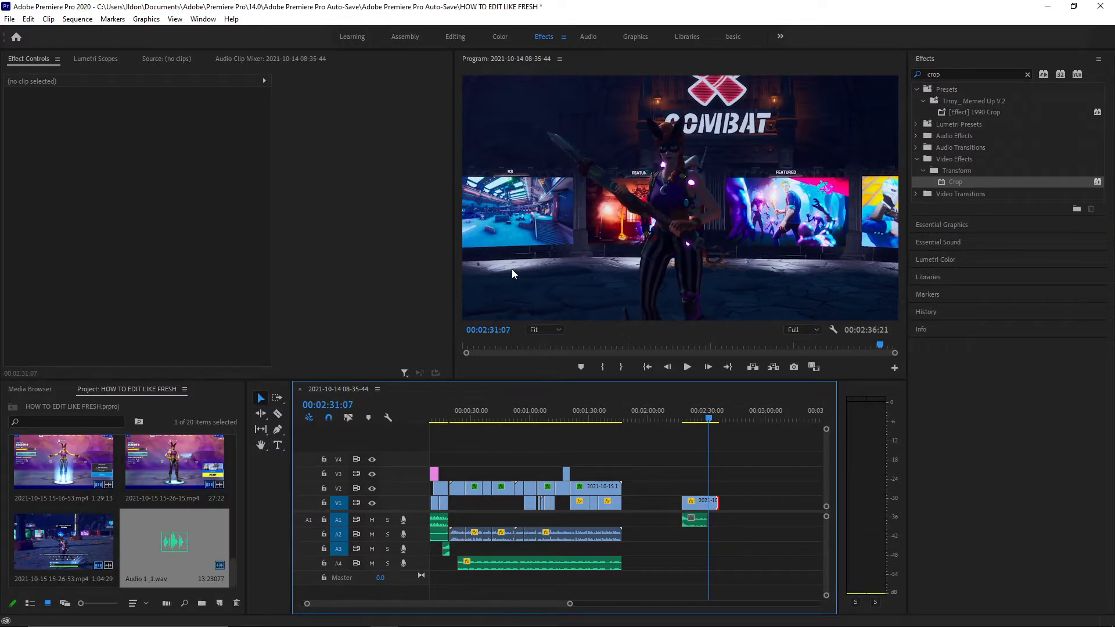
Try to trim the gameplay clip's end on V1 to the end of the voice-over recording.
{"action": "left_click_drag", "start_coordinate": [709, 490], "coordinate": [710, 492]}
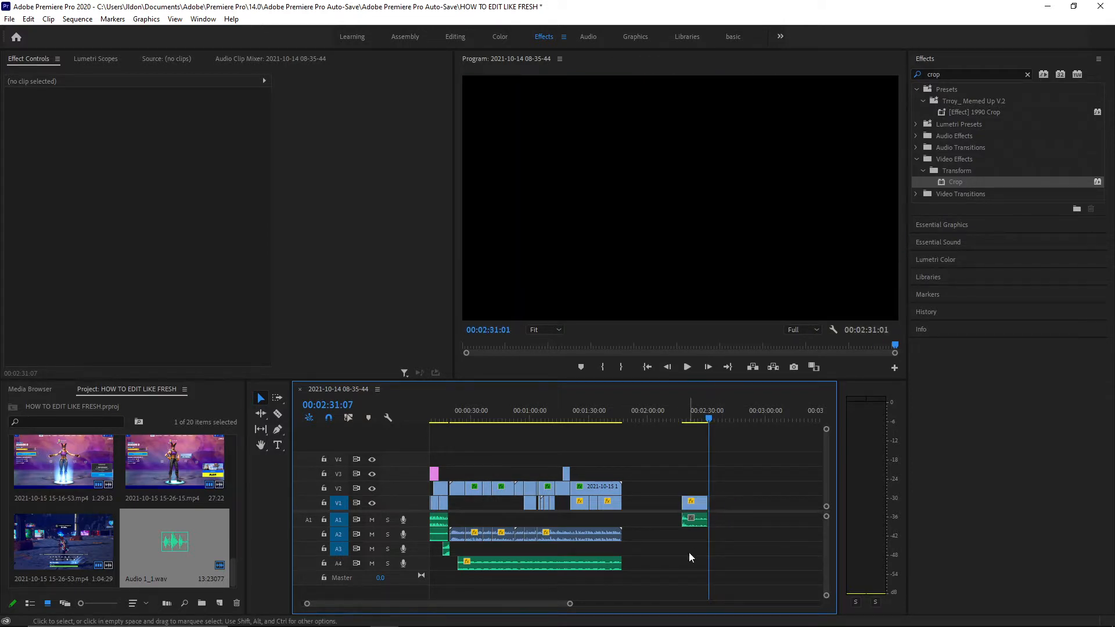
{"action": "scroll", "coordinate": [581, 600], "scroll_direction": "up", "scroll_amount": 3}
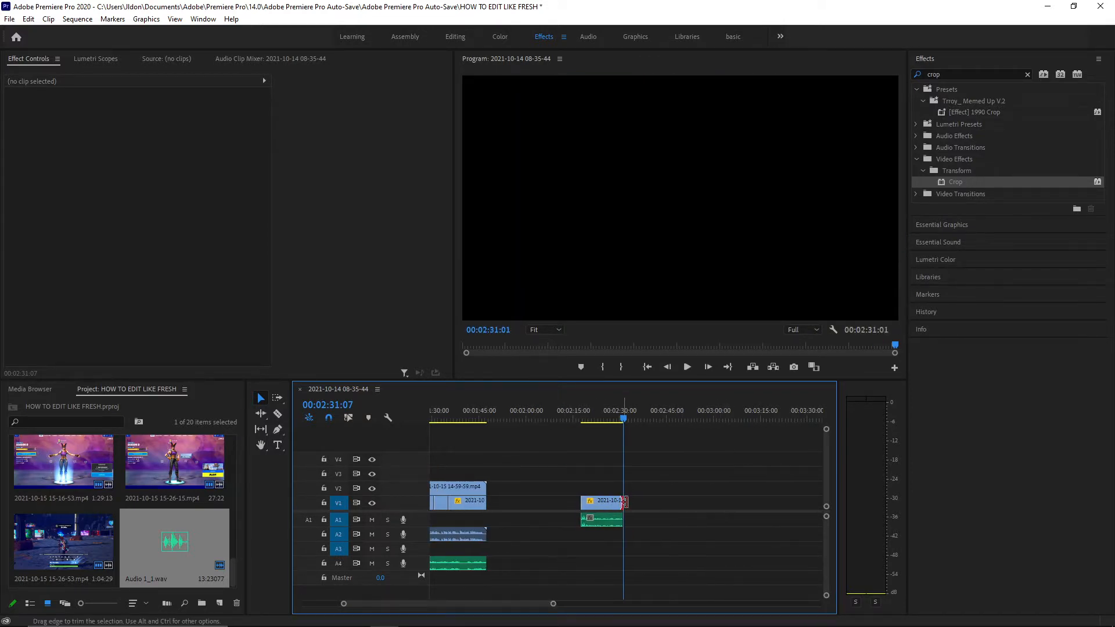
{"action": "key", "text": "ctrl+z"}
Raise the voice-over clip's audio gain by 20 dB and play it back to check the level.
{"action": "left_click_drag", "start_coordinate": [618, 423], "coordinate": [583, 418]}
{"action": "key", "text": "space"}
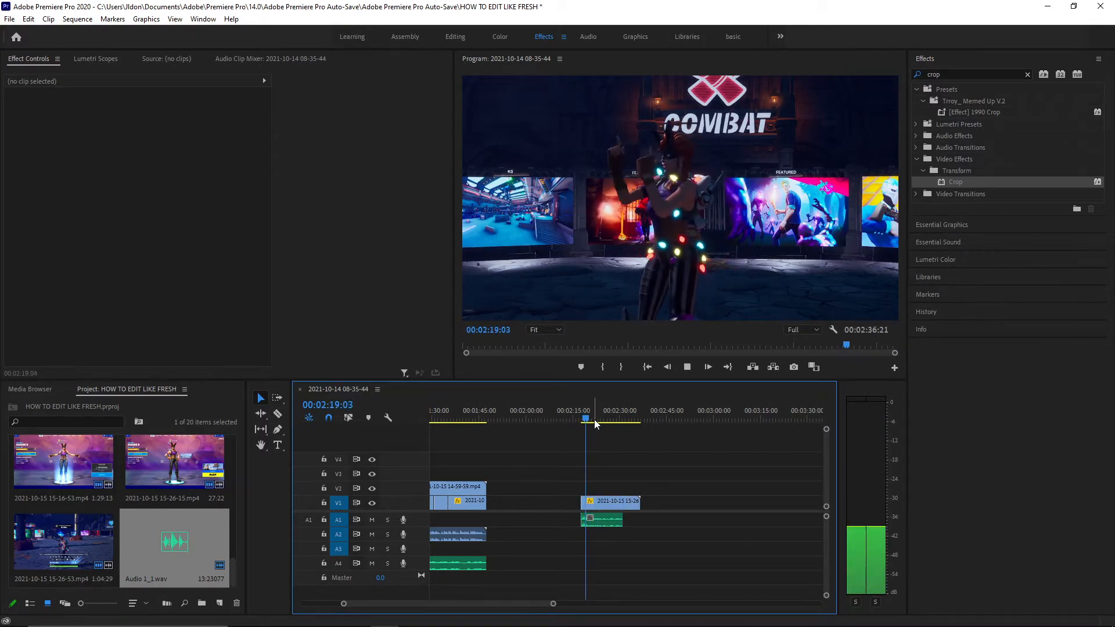
{"action": "key", "text": "space"}
{"action": "key", "text": "c"}
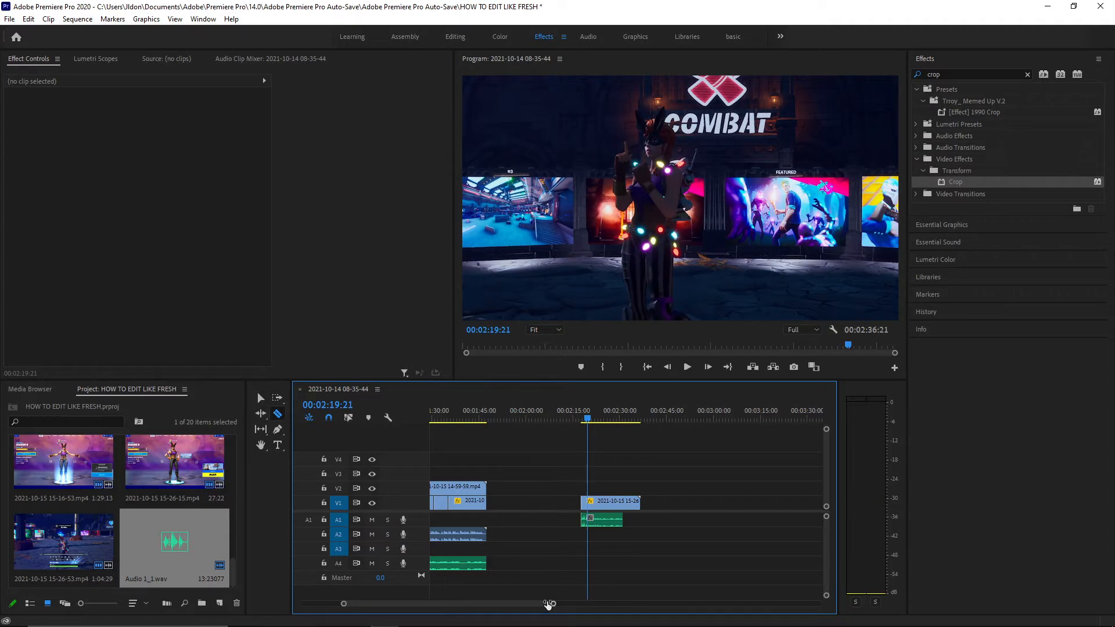
{"action": "scroll", "coordinate": [553, 604], "scroll_direction": "up", "scroll_amount": 2}
{"action": "key", "text": "v"}
{"action": "left_click", "coordinate": [682, 521]}
{"action": "right_click", "coordinate": [682, 520]}
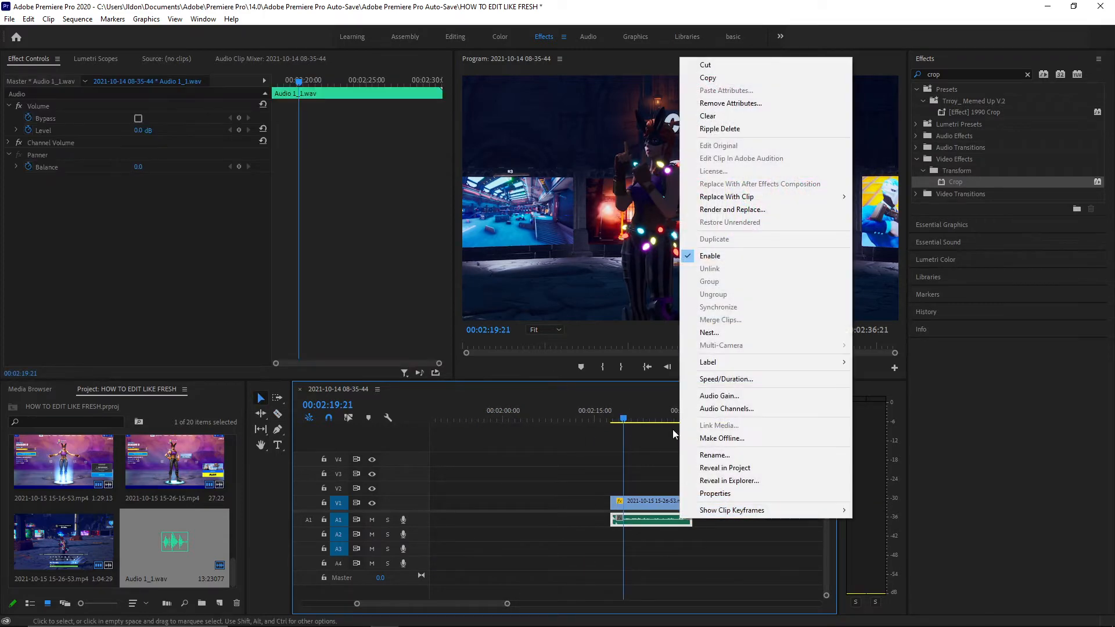
{"action": "left_click", "coordinate": [723, 393]}
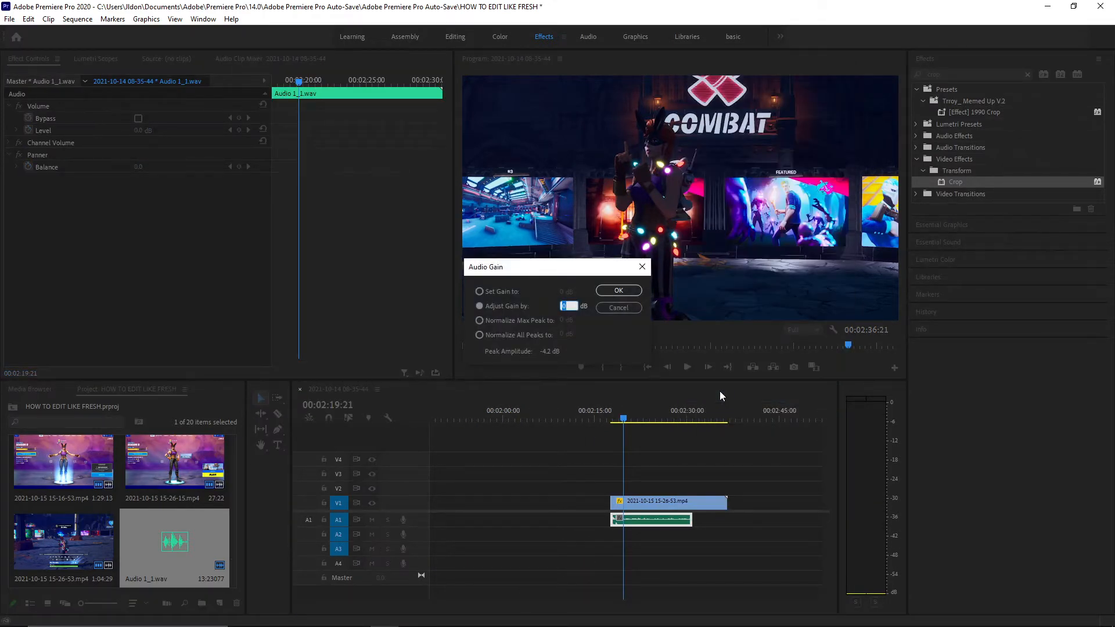
{"action": "type", "text": "20"}
{"action": "key", "text": "Return"}
{"action": "key", "text": "space"}
{"action": "key", "text": "space"}
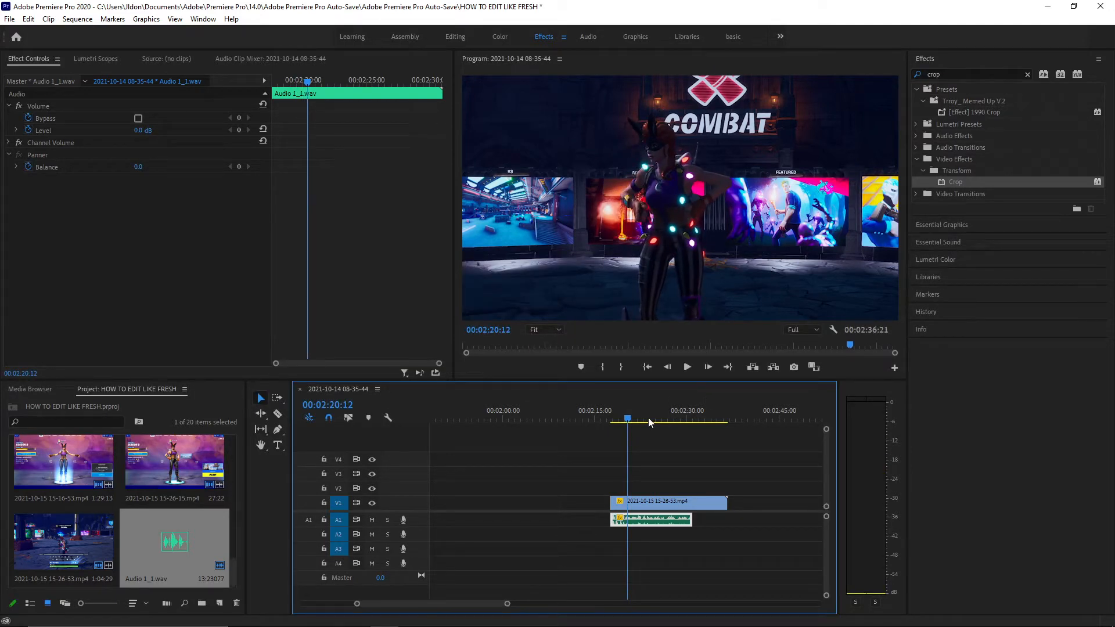
Play the voice-over from the clip's start and split the gameplay clip on V1 at 00:02:21:05.
{"action": "left_click_drag", "start_coordinate": [631, 421], "coordinate": [626, 421]}
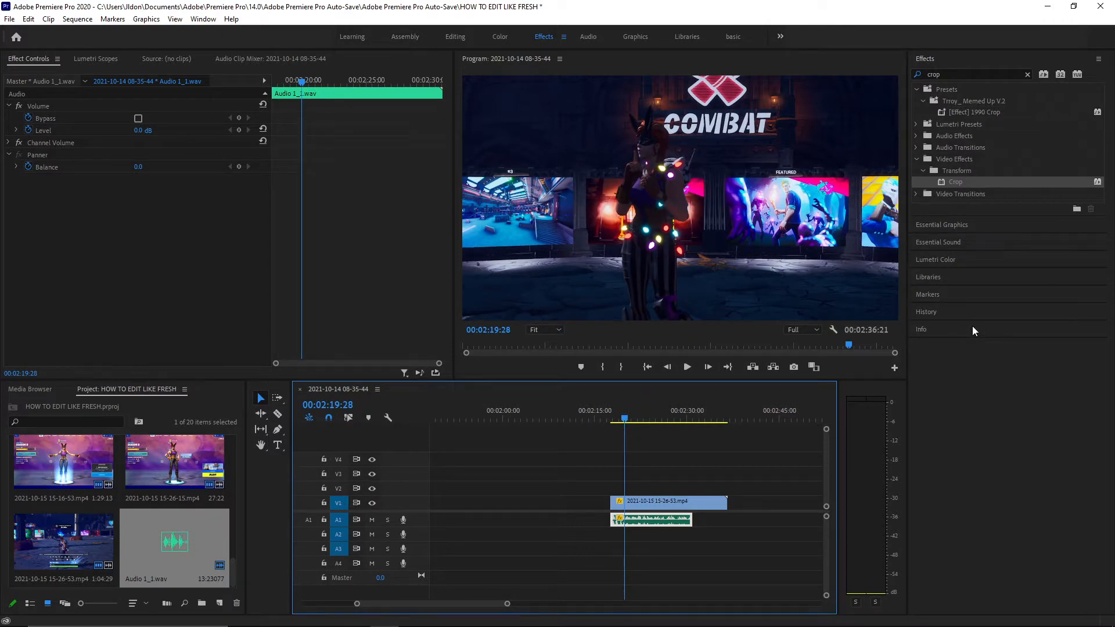
{"action": "left_click_drag", "start_coordinate": [625, 420], "coordinate": [614, 422]}
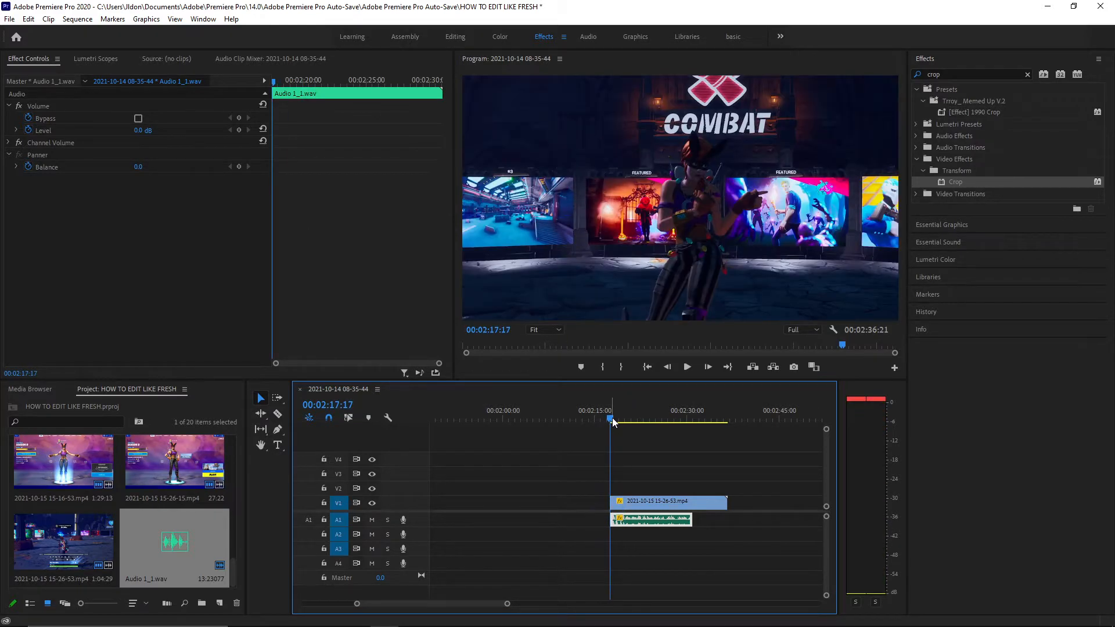
{"action": "key", "text": "space"}
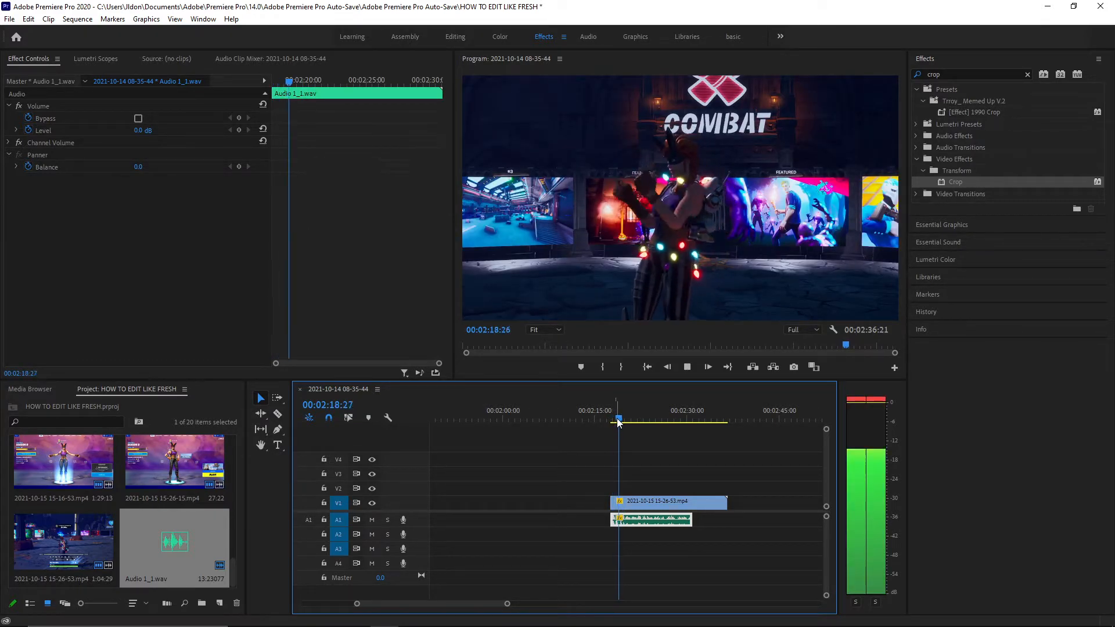
{"action": "key", "text": "space"}
{"action": "key", "text": "c"}
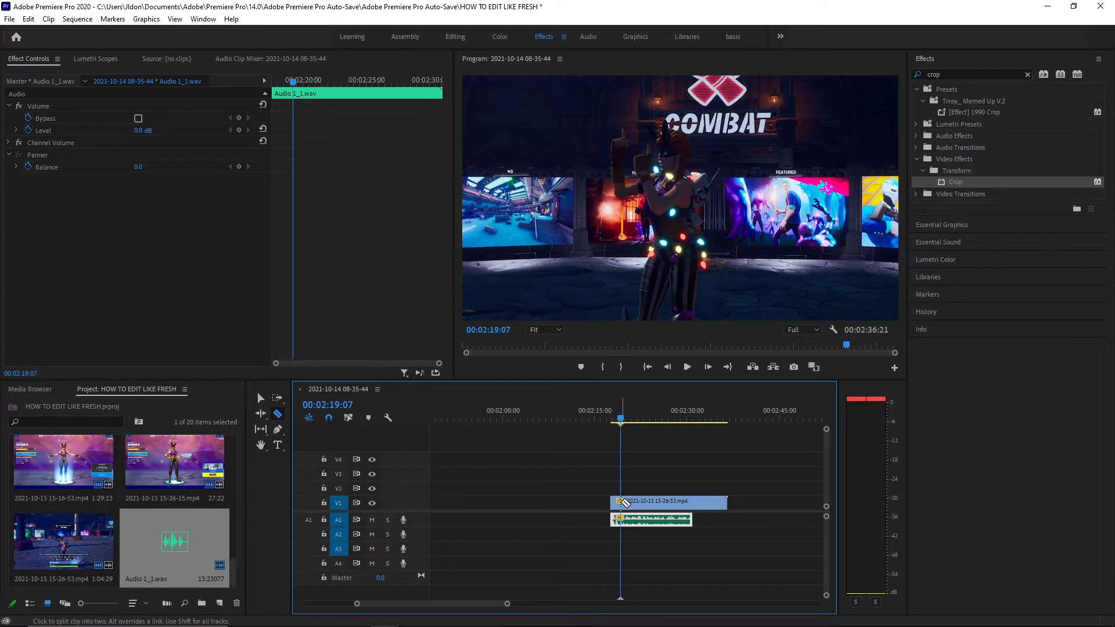
{"action": "key", "text": "space"}
{"action": "key", "text": "space"}
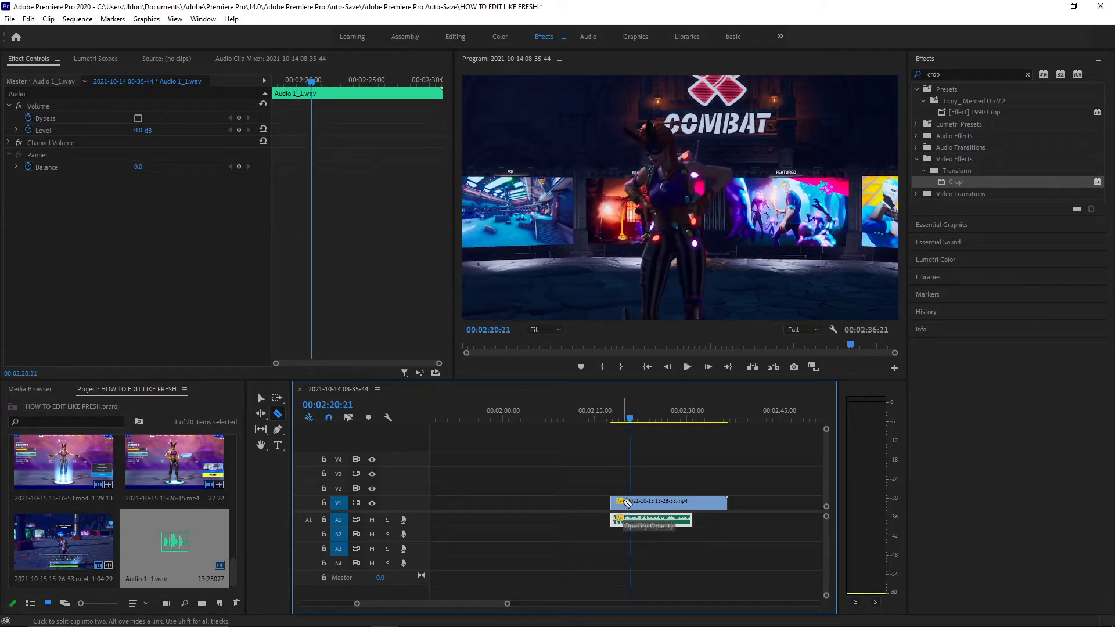
{"action": "key", "text": "space"}
{"action": "key", "text": "space"}
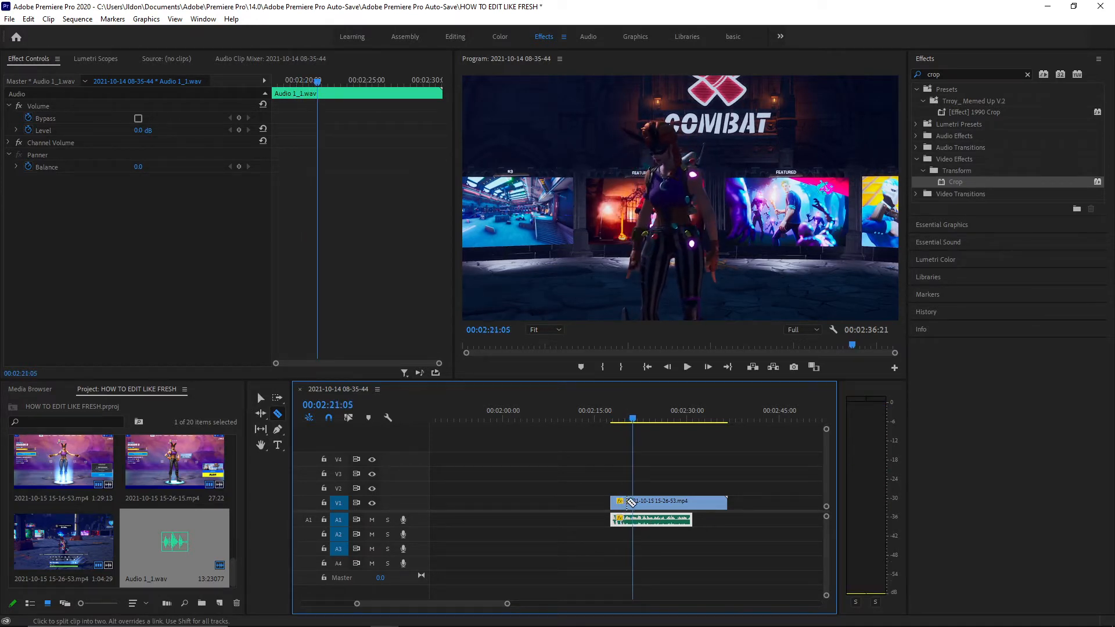
Split the gameplay clip at 00:02:22:20, delete the segment before that cut and close the gap on V1.
{"action": "key", "text": "space"}
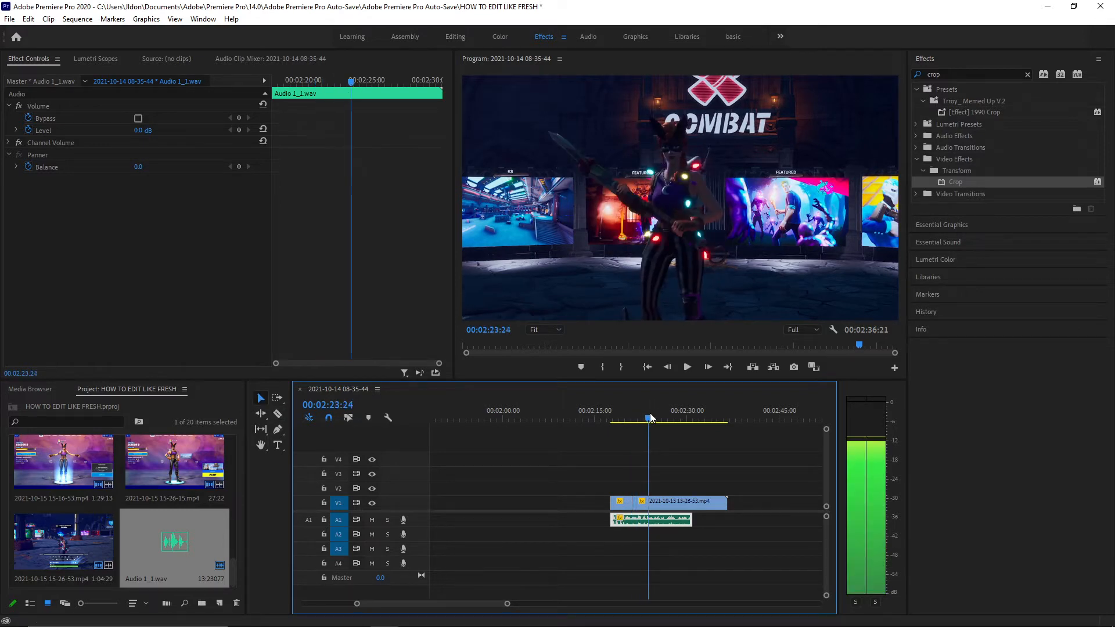
{"action": "key", "text": "space"}
{"action": "left_click_drag", "start_coordinate": [649, 413], "coordinate": [644, 401]}
{"action": "left_click", "coordinate": [640, 503]}
{"action": "key", "text": "v"}
{"action": "left_click", "coordinate": [639, 503]}
{"action": "key", "text": "Delete"}
{"action": "left_click", "coordinate": [639, 500]}
{"action": "key", "text": "Delete"}
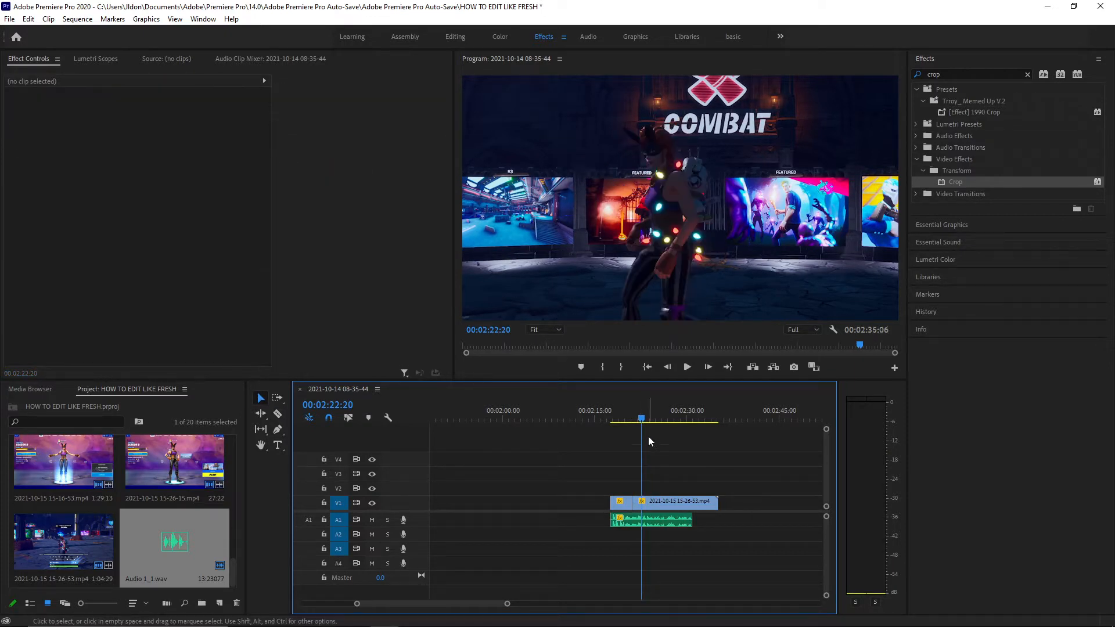
Play the start of the second gameplay segment and split it at 00:02:22:15.
{"action": "left_click", "coordinate": [646, 502]}
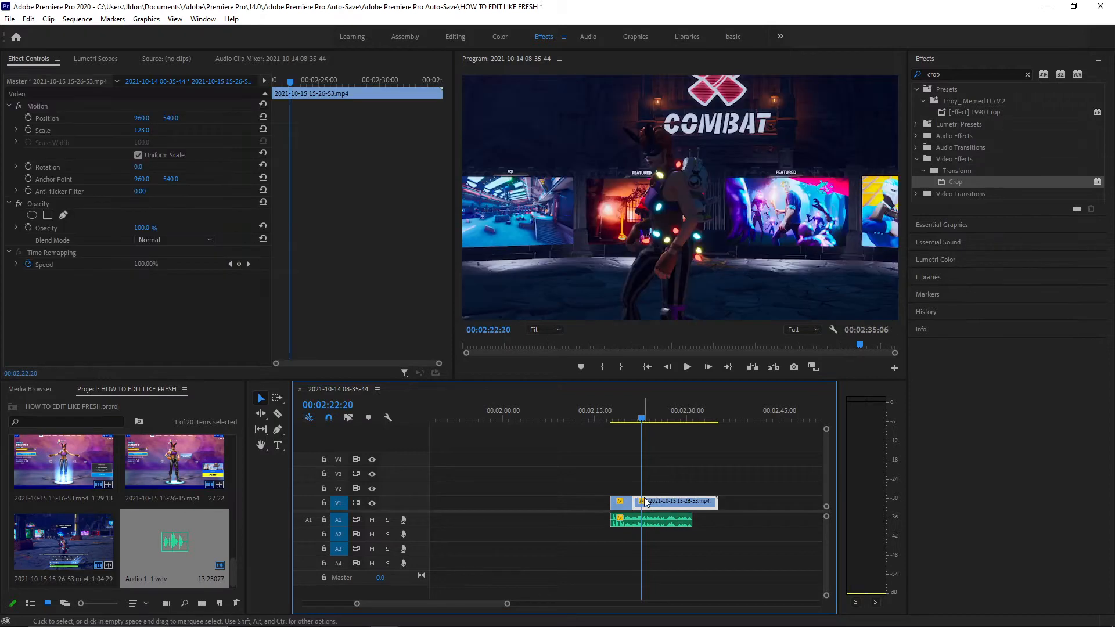
{"action": "left_click", "coordinate": [636, 418]}
{"action": "key", "text": "space"}
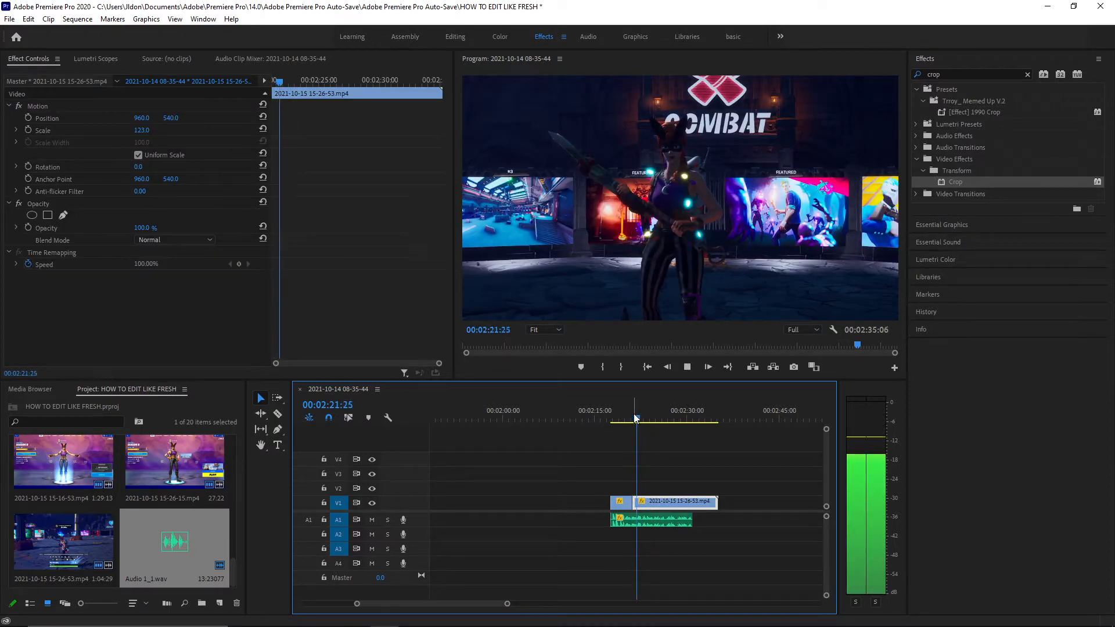
{"action": "key", "text": "space"}
{"action": "left_click_drag", "start_coordinate": [508, 603], "coordinate": [473, 603]}
{"action": "left_click", "coordinate": [620, 417]}
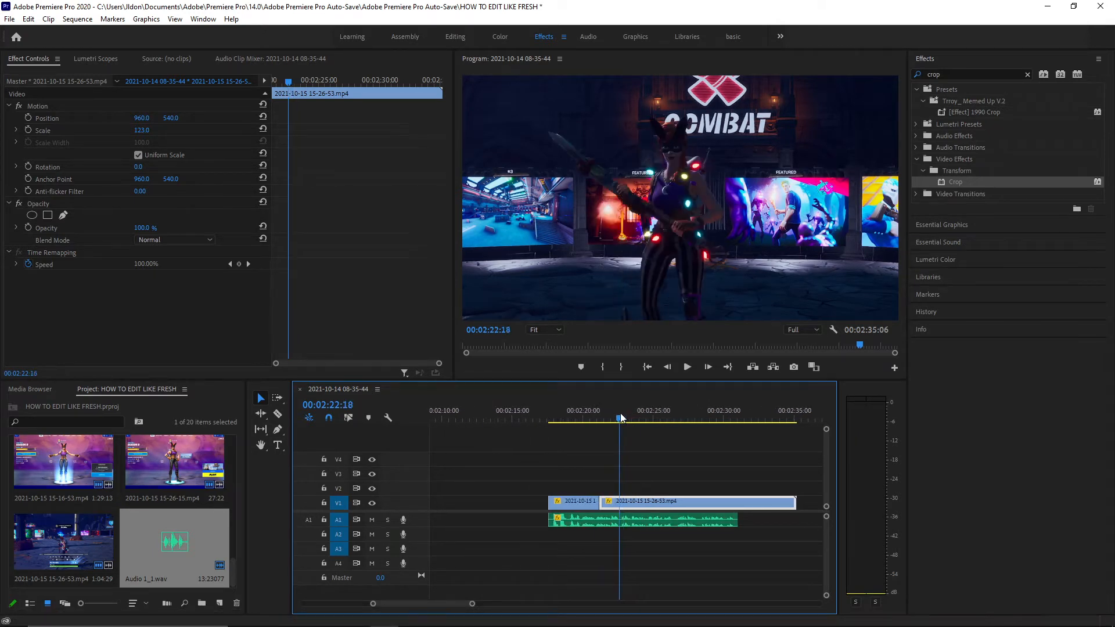
{"action": "left_click", "coordinate": [618, 418]}
{"action": "key", "text": "ctrl+k"}
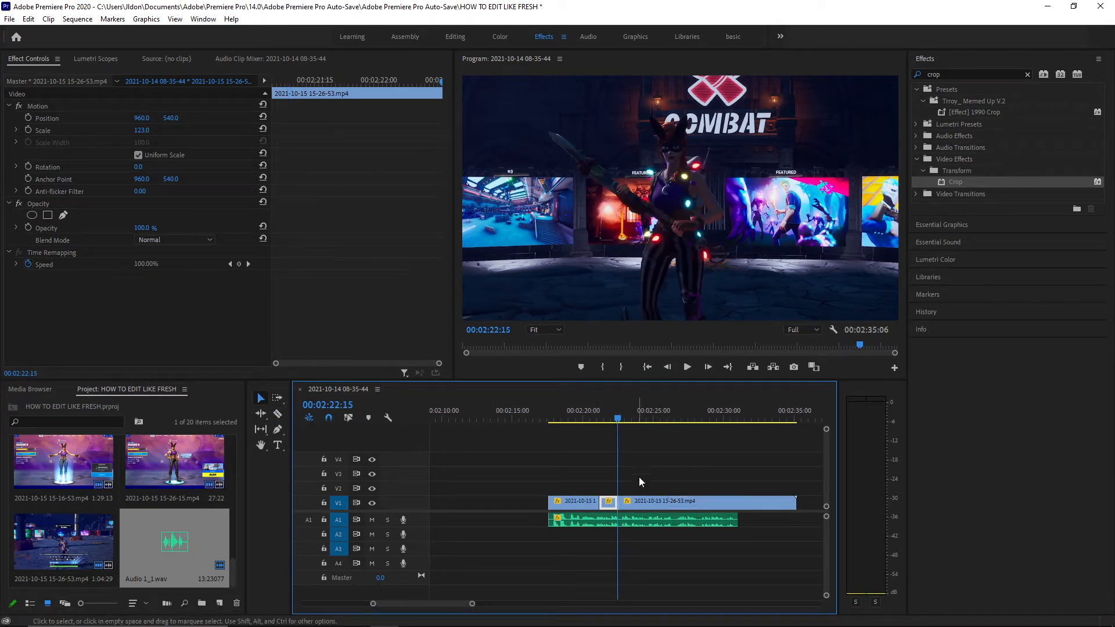
Try a static Scale of 190 on the short middle gameplay segment.
{"action": "left_click_drag", "start_coordinate": [617, 408], "coordinate": [609, 408]}
{"action": "left_click_drag", "start_coordinate": [142, 130], "coordinate": [185, 131]}
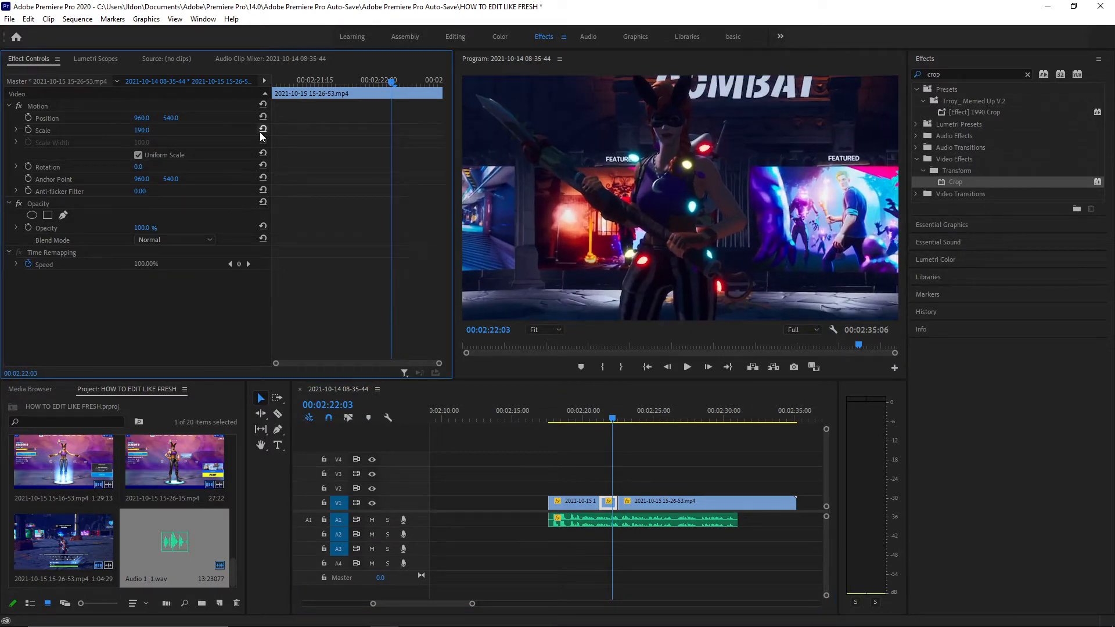
{"action": "key", "text": "ctrl+z"}
Keyframe the short segment's Scale from 123 at 00:02:21:06 to 155 at 00:02:21:10.
{"action": "left_click_drag", "start_coordinate": [346, 79], "coordinate": [278, 86]}
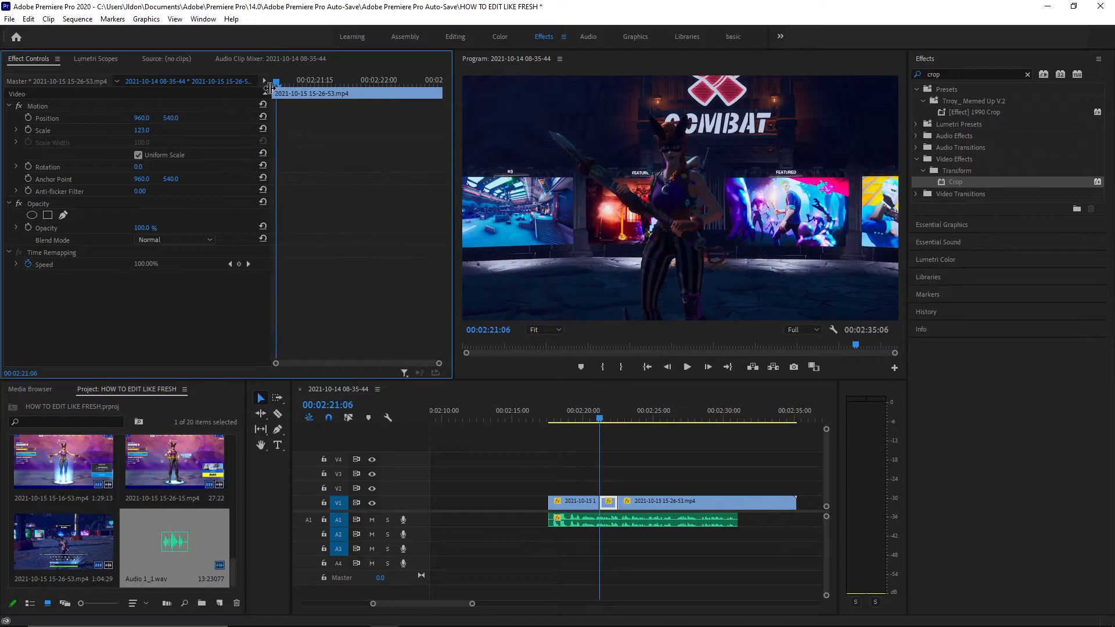
{"action": "left_click", "coordinate": [28, 130]}
{"action": "left_click", "coordinate": [295, 84]}
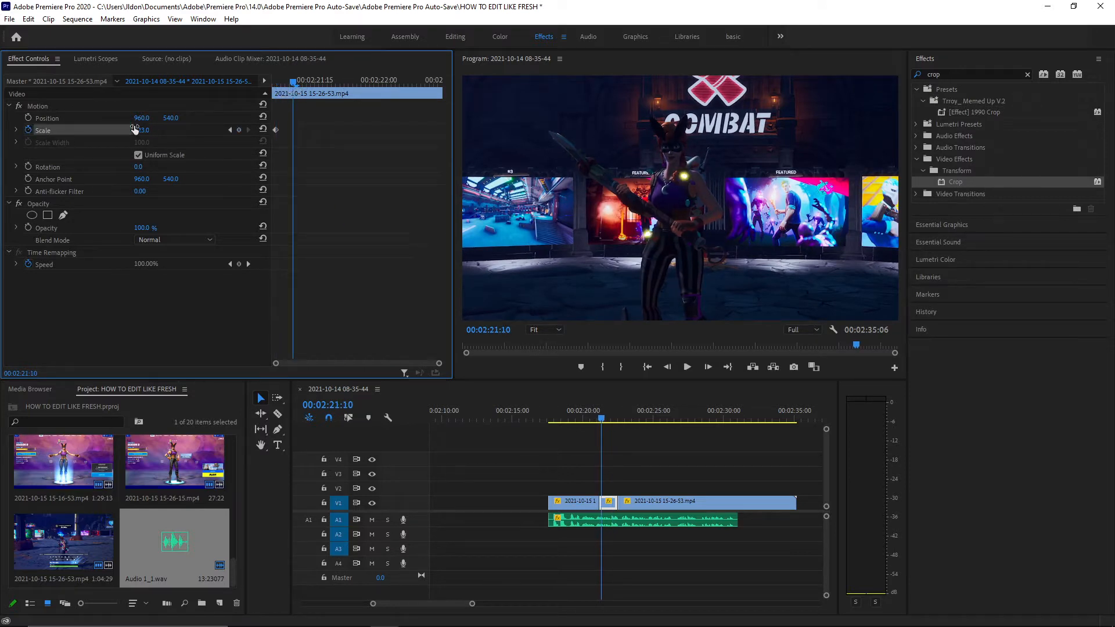
{"action": "left_click_drag", "start_coordinate": [141, 130], "coordinate": [159, 130]}
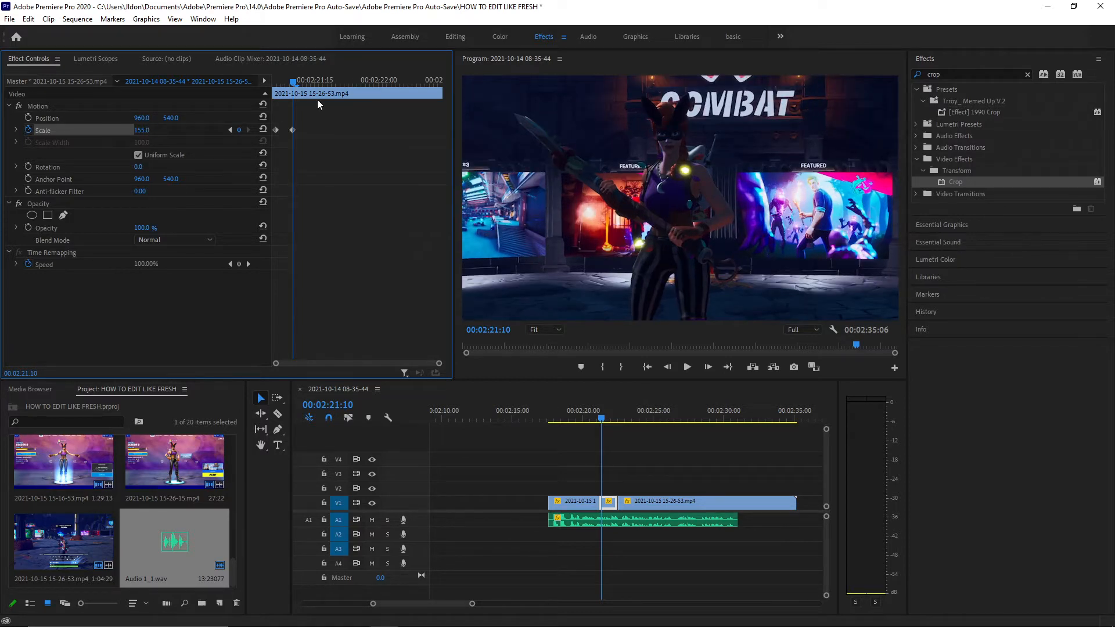
Preview the zoom and move the second Scale keyframe to about 00:02:21:15 to slow the zoom down.
{"action": "left_click_drag", "start_coordinate": [293, 81], "coordinate": [266, 86]}
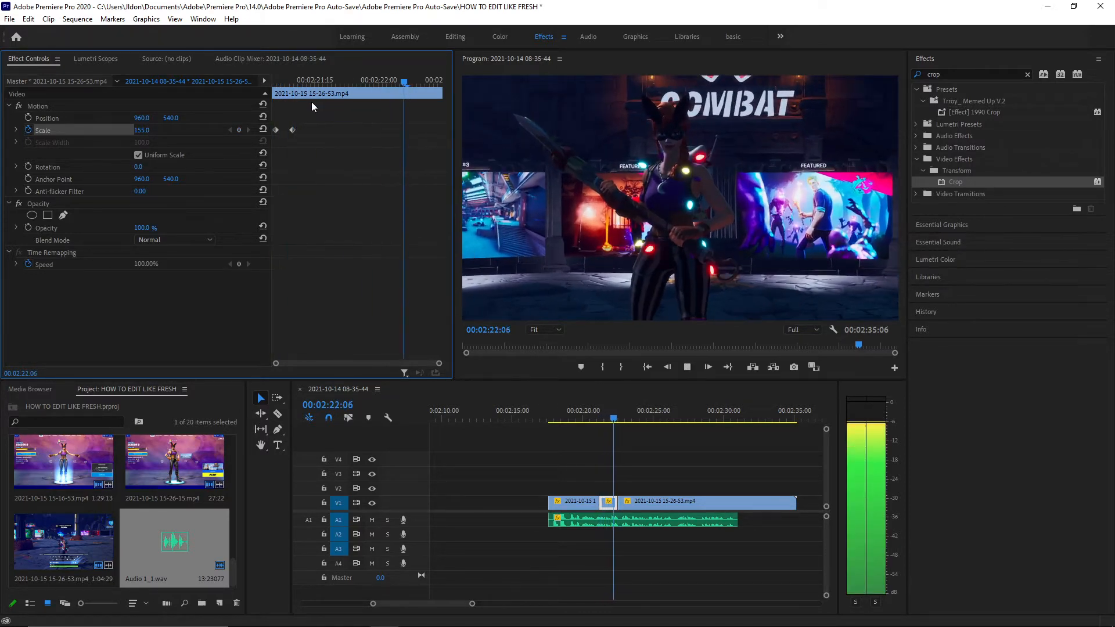
{"action": "key", "text": "space"}
{"action": "left_click_drag", "start_coordinate": [292, 130], "coordinate": [316, 130]}
{"action": "left_click_drag", "start_coordinate": [322, 80], "coordinate": [318, 80]}
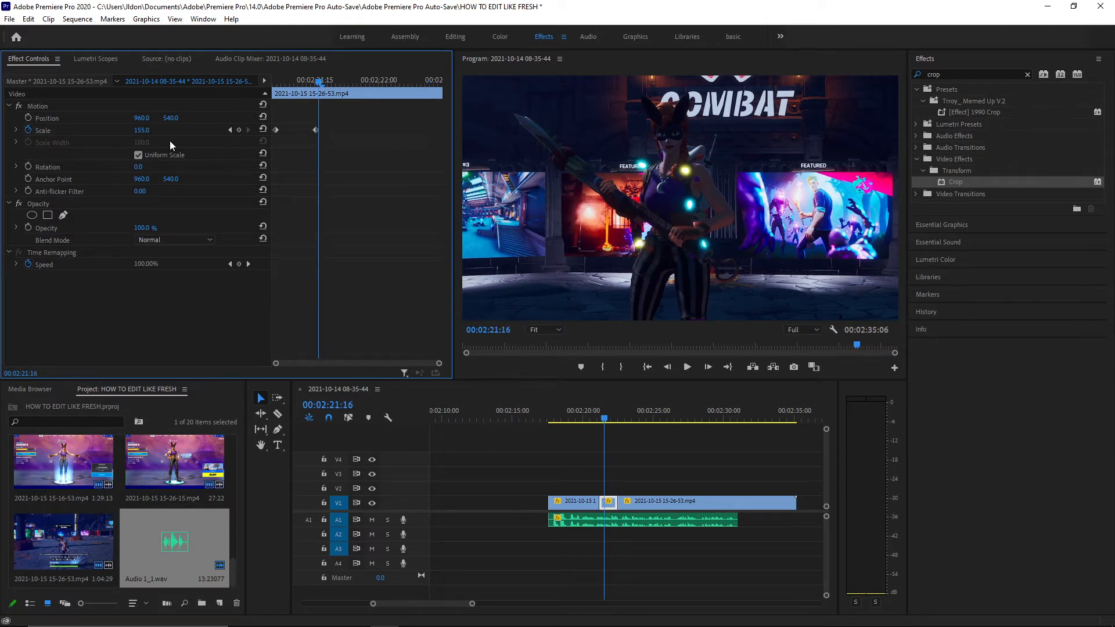
Smooth the short segment's two Scale keyframes on the velocity graph and play the zoom back.
{"action": "left_click", "coordinate": [16, 130]}
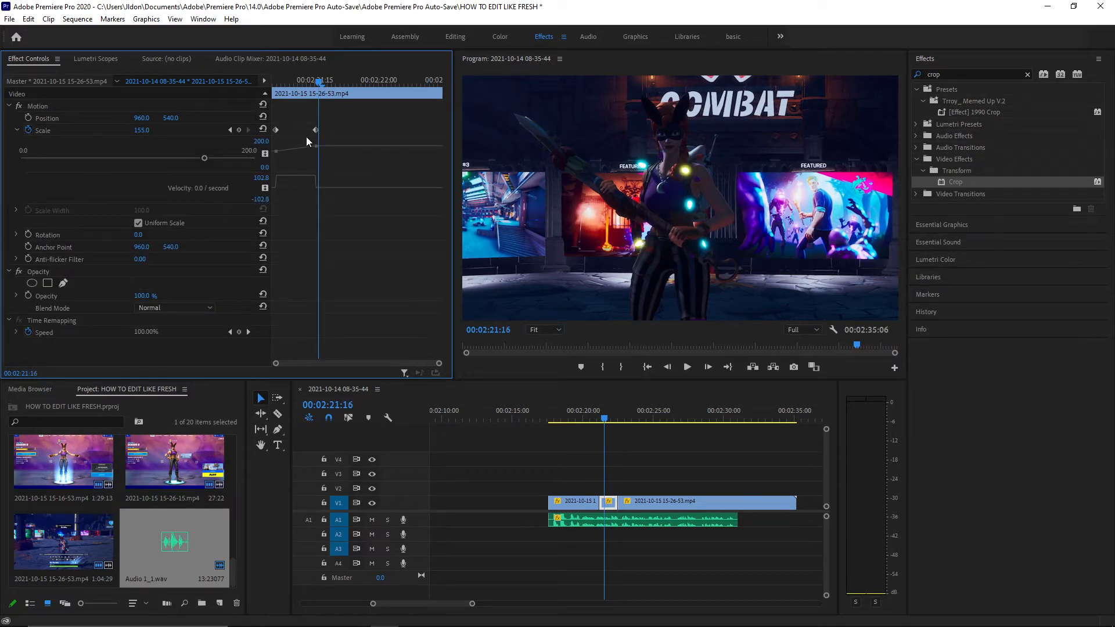
{"action": "left_click_drag", "start_coordinate": [312, 176], "coordinate": [289, 189]}
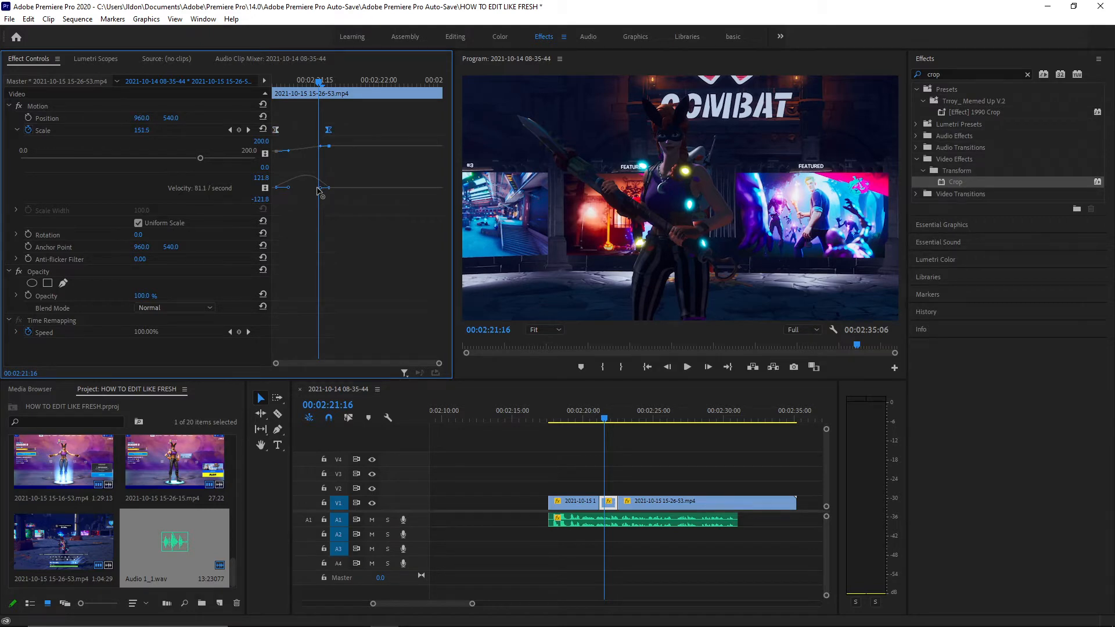
{"action": "key", "text": "space"}
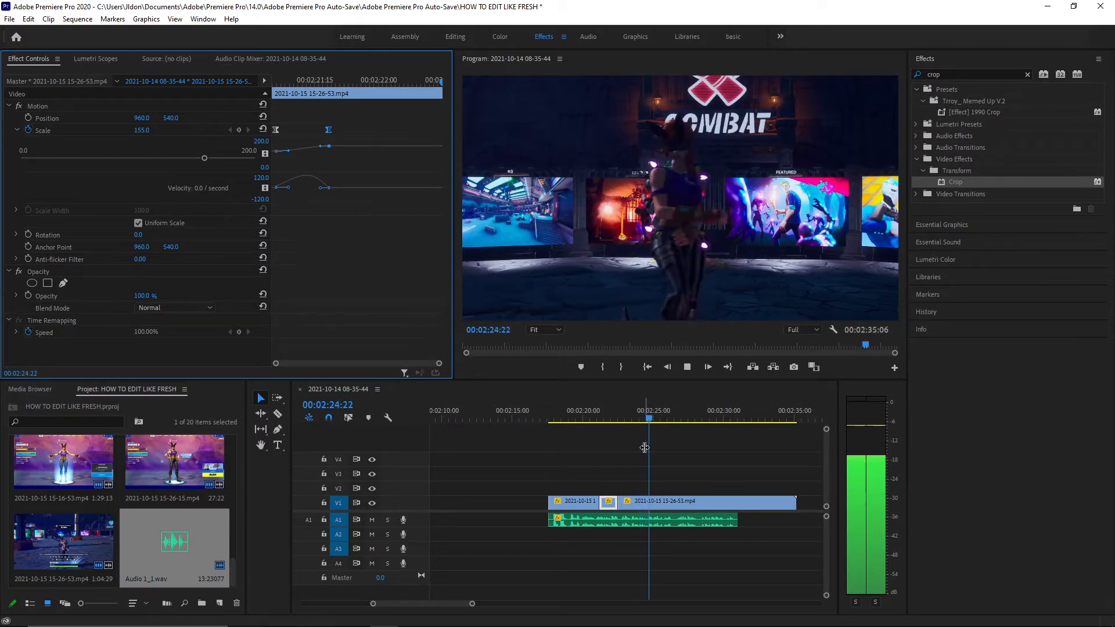
{"action": "key", "text": "space"}
Split the third gameplay segment on V1 at 00:02:26:21.
{"action": "key", "text": "c"}
{"action": "left_click", "coordinate": [677, 419]}
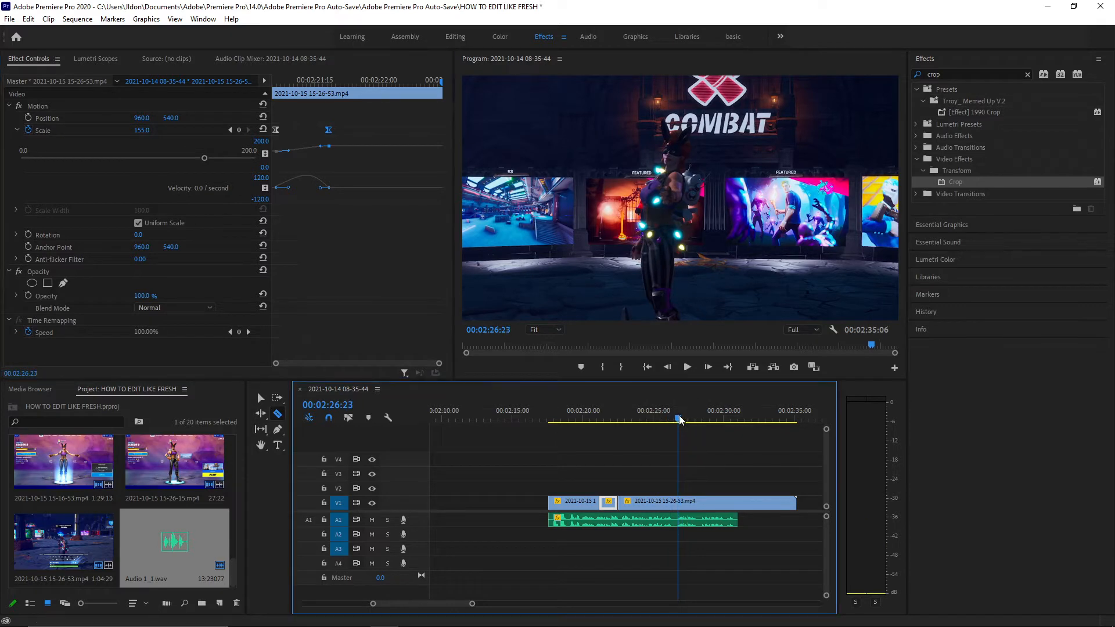
{"action": "left_click", "coordinate": [679, 503]}
{"action": "key", "text": "v"}
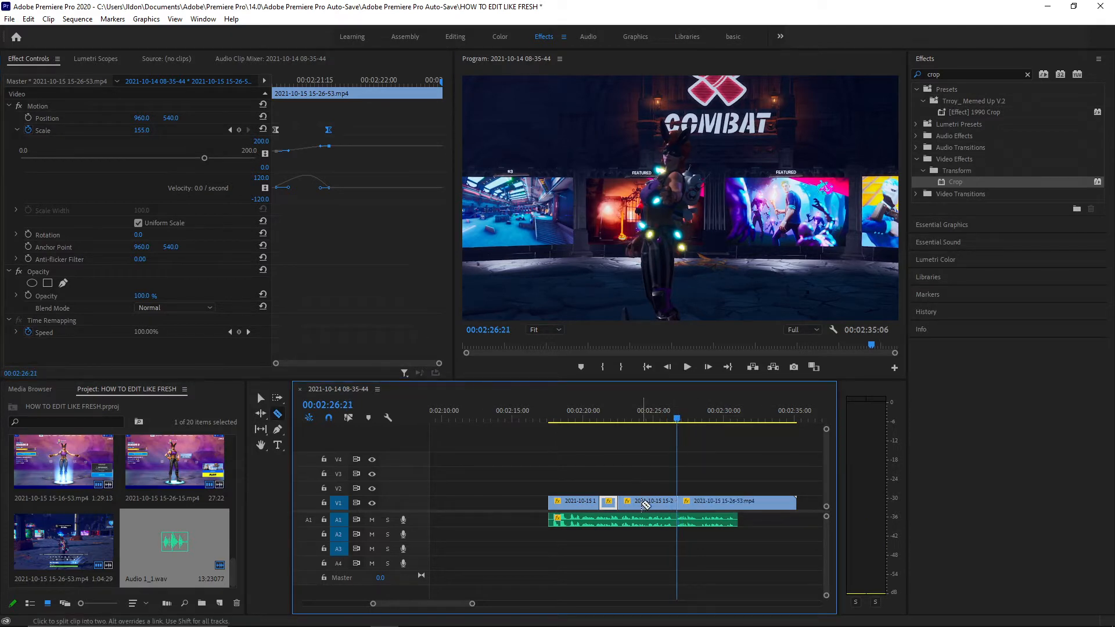
Remove the short piece of gameplay starting at 00:02:22:15 and close the gap on V1.
{"action": "left_click", "coordinate": [620, 503]}
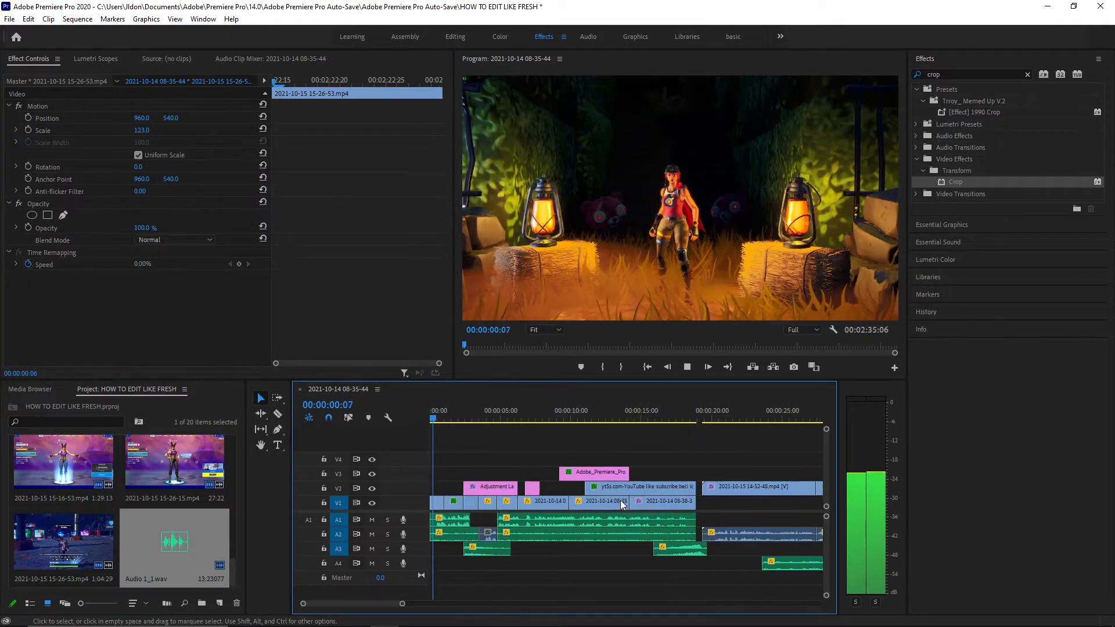
{"action": "key", "text": "space"}
{"action": "left_click_drag", "start_coordinate": [403, 604], "coordinate": [524, 601]}
{"action": "left_click", "coordinate": [550, 415]}
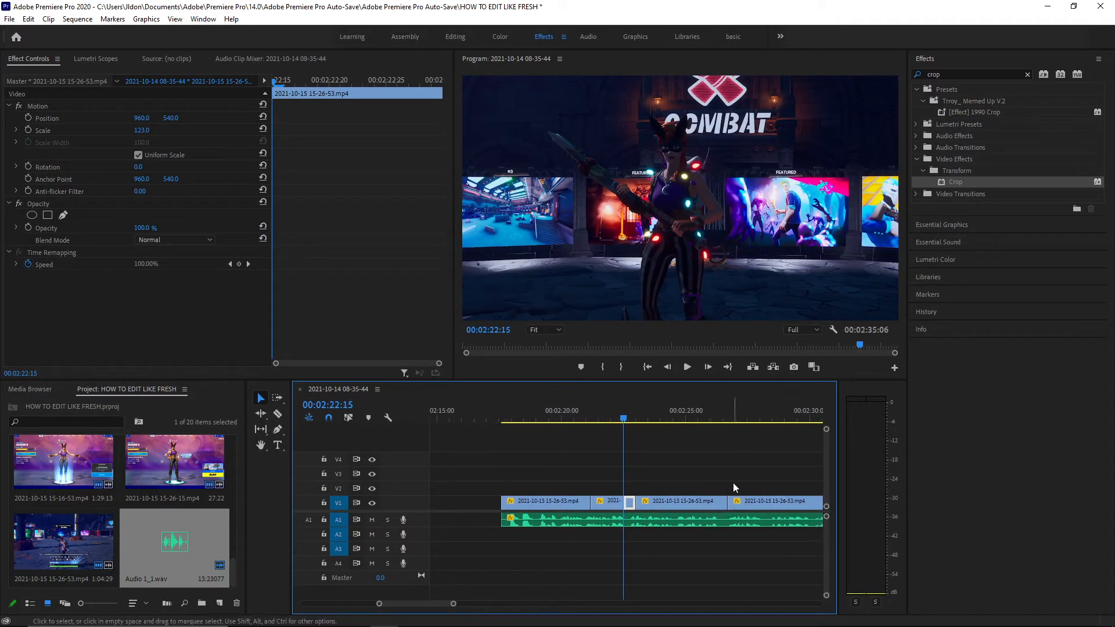
{"action": "key", "text": "Delete"}
{"action": "left_click", "coordinate": [627, 503]}
{"action": "key", "text": "Delete"}
Play through to the last gameplay segment and split it at 00:02:28:05.
{"action": "key", "text": "space"}
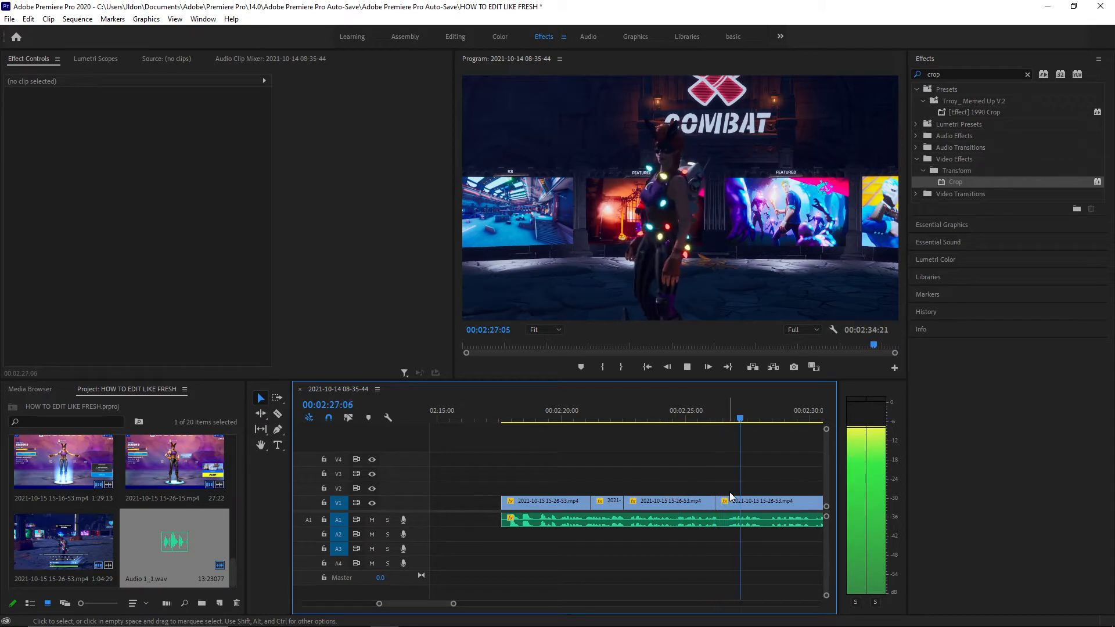
{"action": "key", "text": "space"}
{"action": "key", "text": "c"}
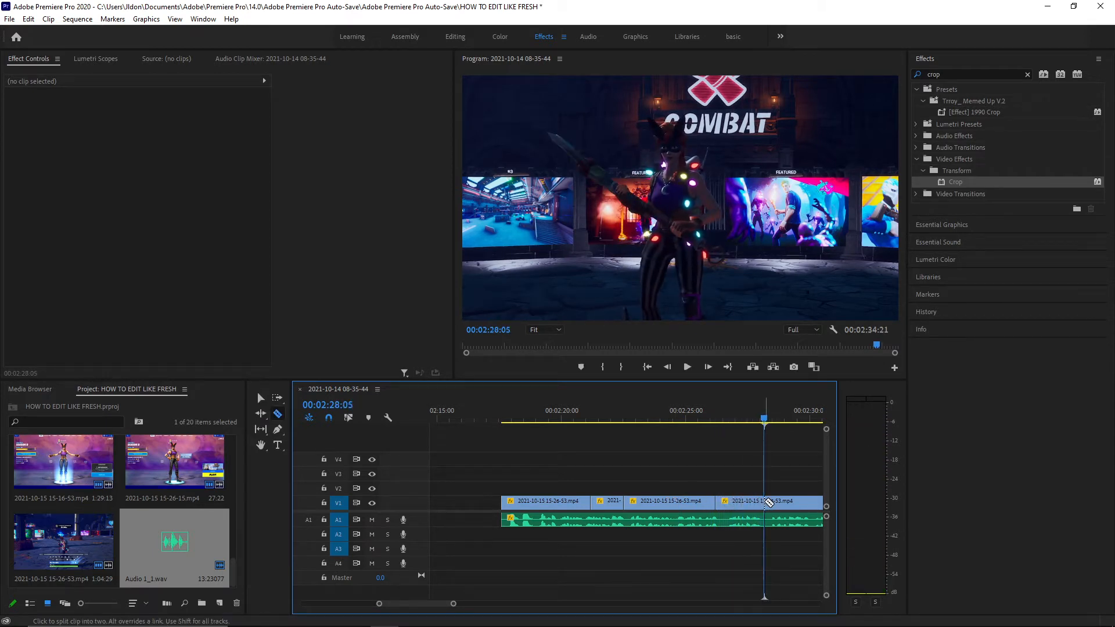
{"action": "left_click_drag", "start_coordinate": [453, 604], "coordinate": [475, 604]}
Cut an unneeded section out of the end of the voice-over, close the gap and play the result.
{"action": "key", "text": "space"}
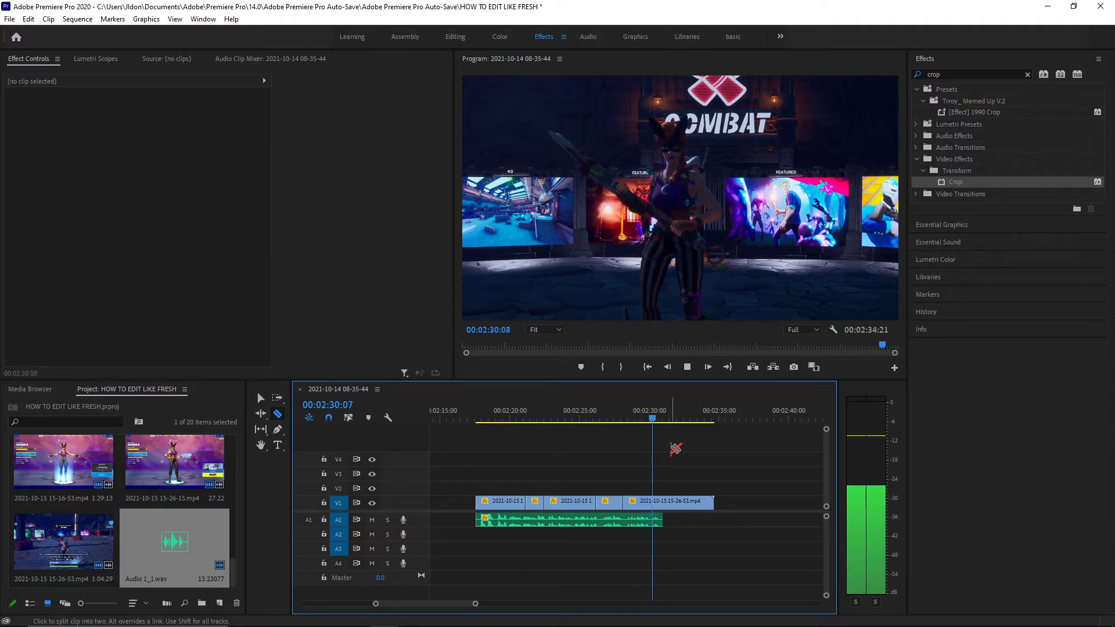
{"action": "key", "text": "space"}
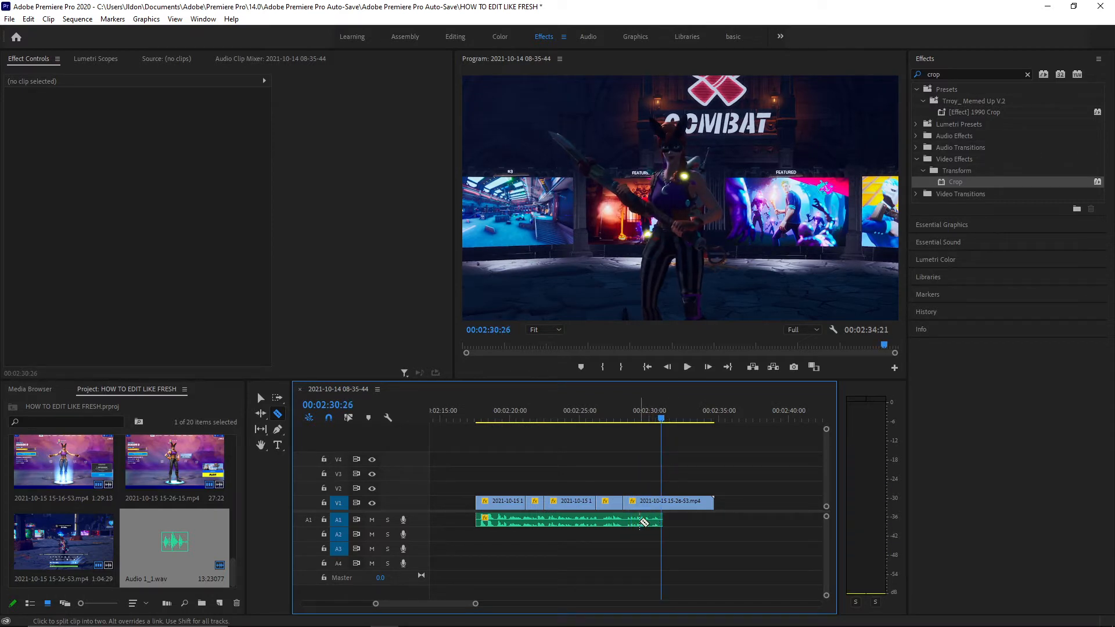
{"action": "key", "text": "v"}
{"action": "left_click", "coordinate": [645, 522]}
{"action": "left_click_drag", "start_coordinate": [640, 417], "coordinate": [602, 416]}
{"action": "key", "text": "space"}
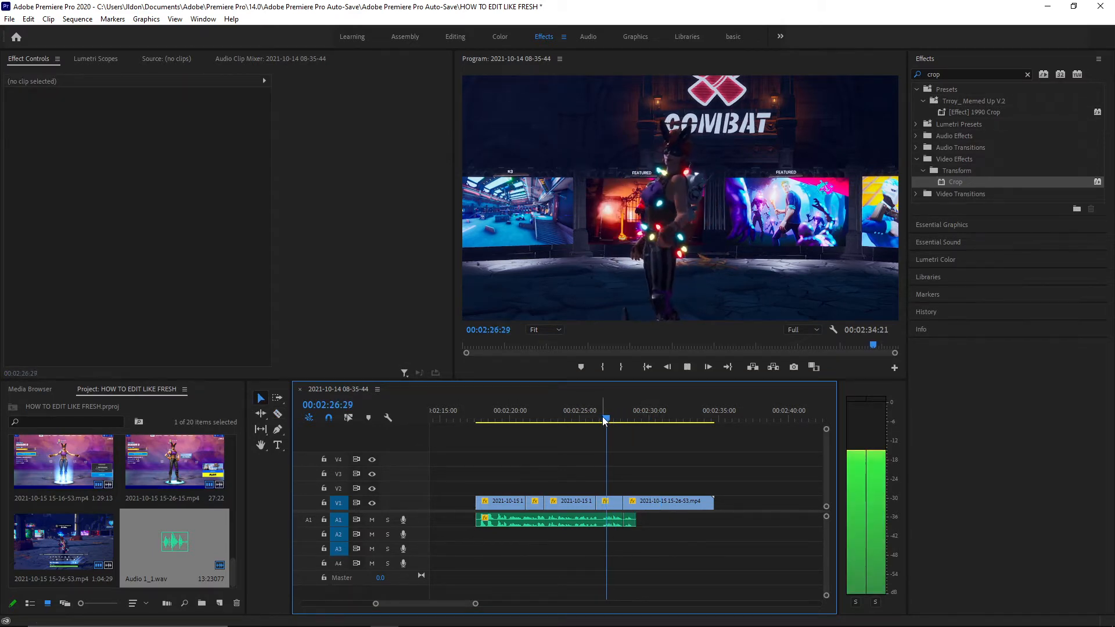
{"action": "key", "text": "space"}
Split the last gameplay segment at 00:02:32:14, delete the part before the cut back to 00:02:28:05 and close the gap.
{"action": "left_click_drag", "start_coordinate": [639, 416], "coordinate": [684, 419]}
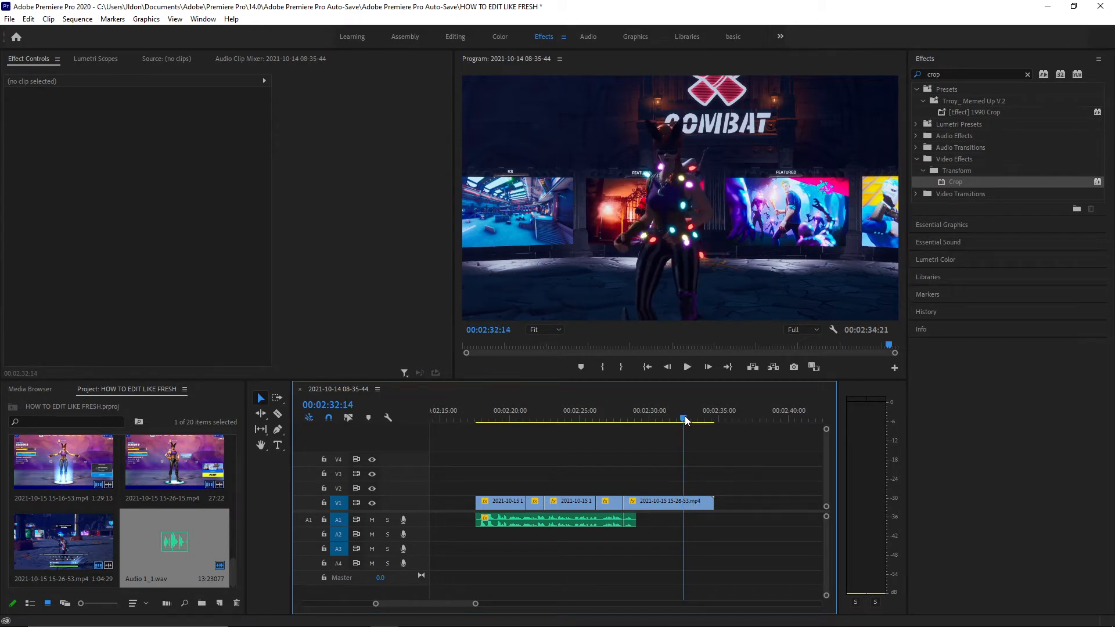
{"action": "key", "text": "ctrl+k"}
{"action": "left_click", "coordinate": [670, 502]}
{"action": "key", "text": "Delete"}
{"action": "left_click_drag", "start_coordinate": [701, 502], "coordinate": [648, 504]}
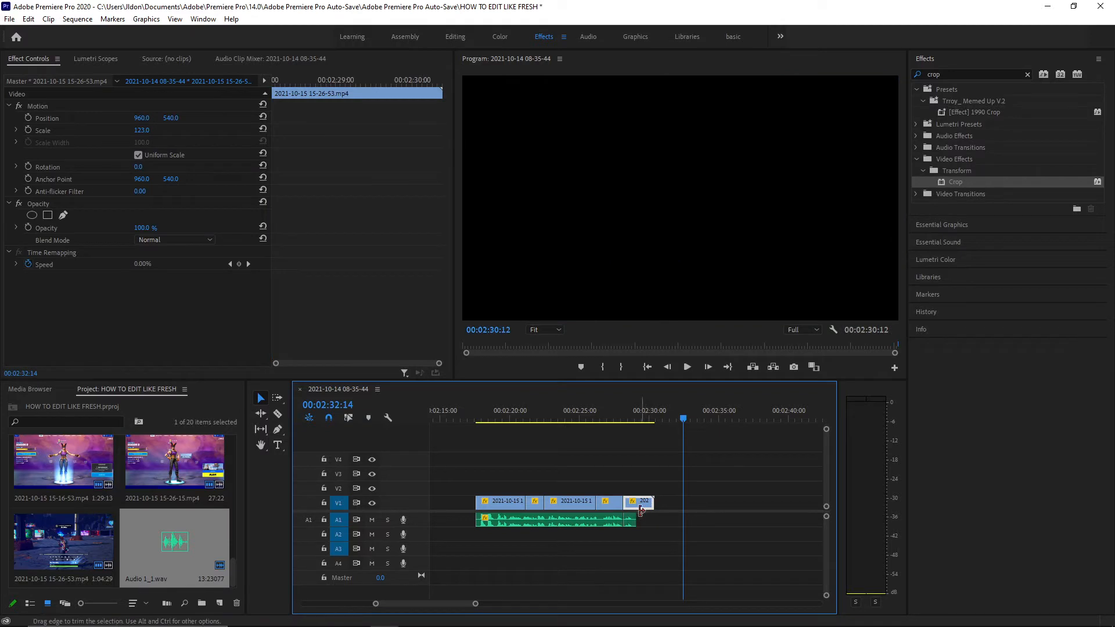
Split the third gameplay segment at 00:02:23:02, remove the short piece before the cut and close the gap.
{"action": "left_click", "coordinate": [613, 417]}
{"action": "left_click_drag", "start_coordinate": [614, 410], "coordinate": [553, 413]}
{"action": "left_click_drag", "start_coordinate": [549, 497], "coordinate": [549, 504]}
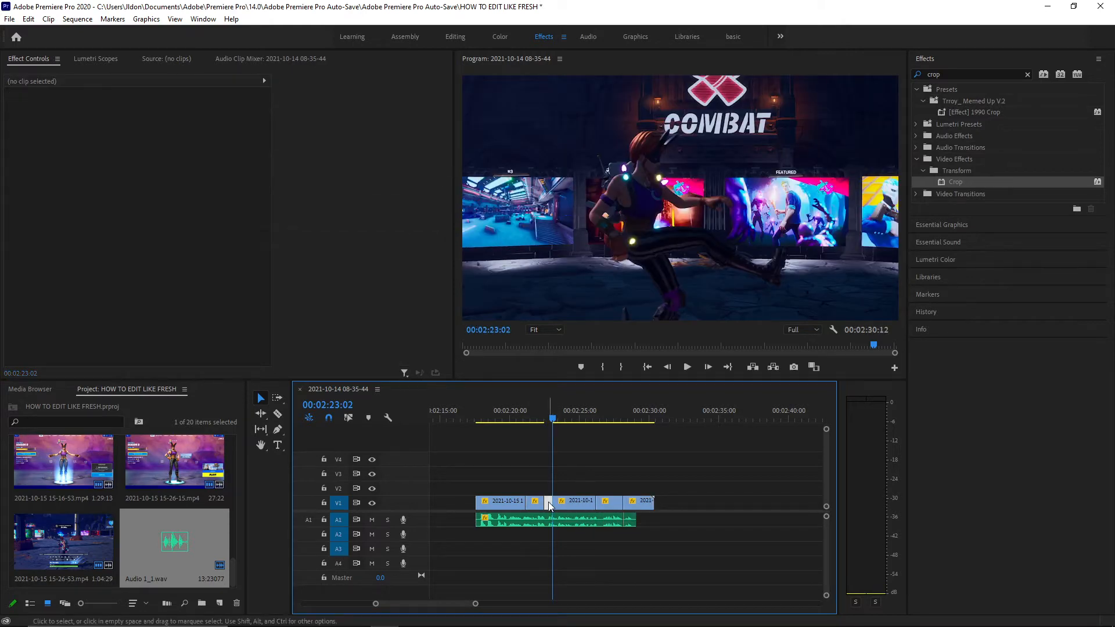
{"action": "left_click", "coordinate": [552, 503]}
{"action": "left_click_drag", "start_coordinate": [603, 504], "coordinate": [630, 503]}
Play back the edited commentary section from 00:02:17:07 to its end.
{"action": "left_click_drag", "start_coordinate": [483, 419], "coordinate": [472, 419]}
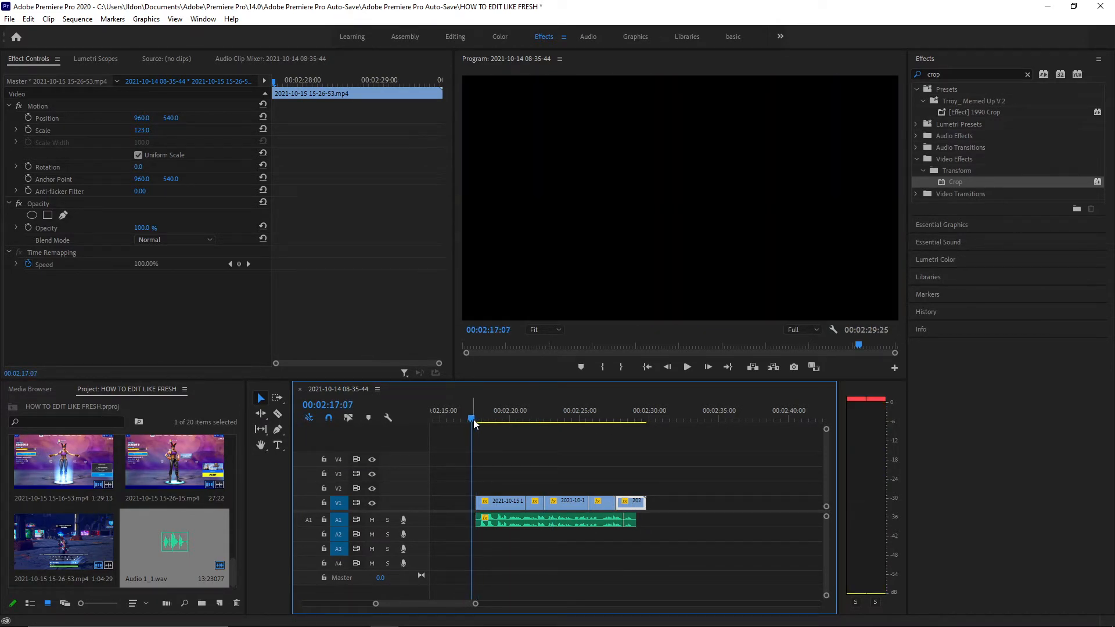
{"action": "key", "text": "space"}
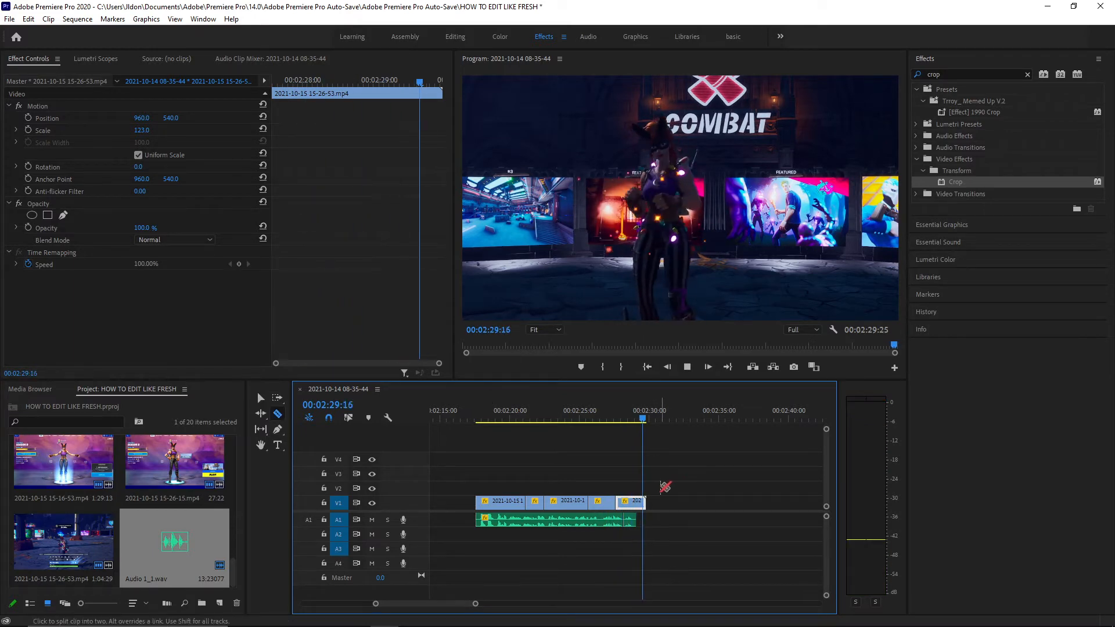
{"action": "key", "text": "space"}
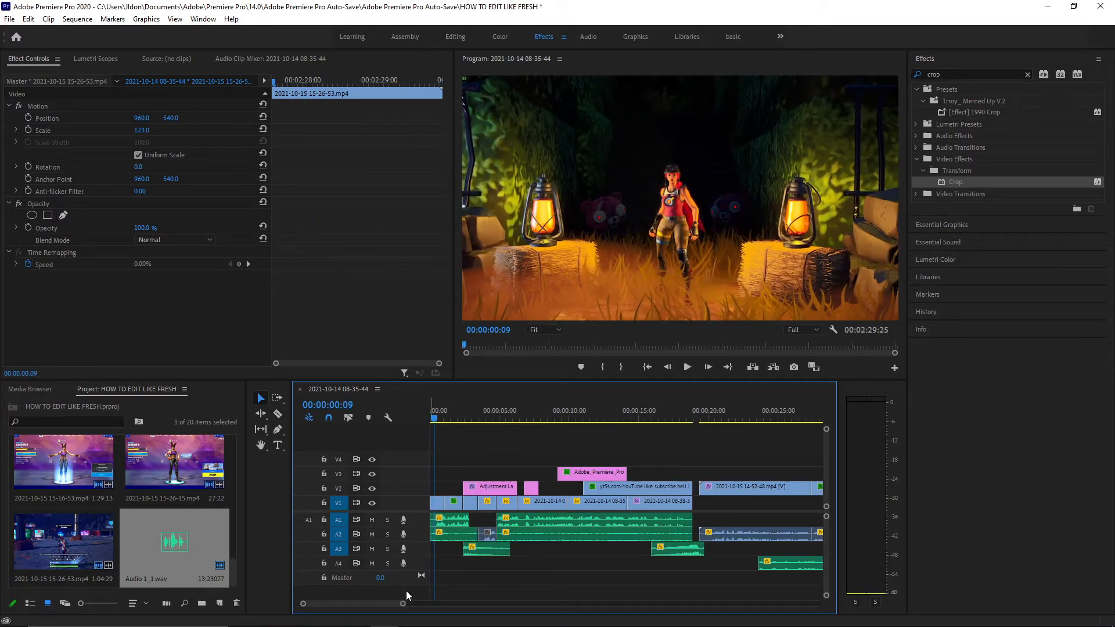
{"action": "left_click_drag", "start_coordinate": [405, 604], "coordinate": [758, 604]}
{"action": "left_click_drag", "start_coordinate": [505, 419], "coordinate": [530, 420]}
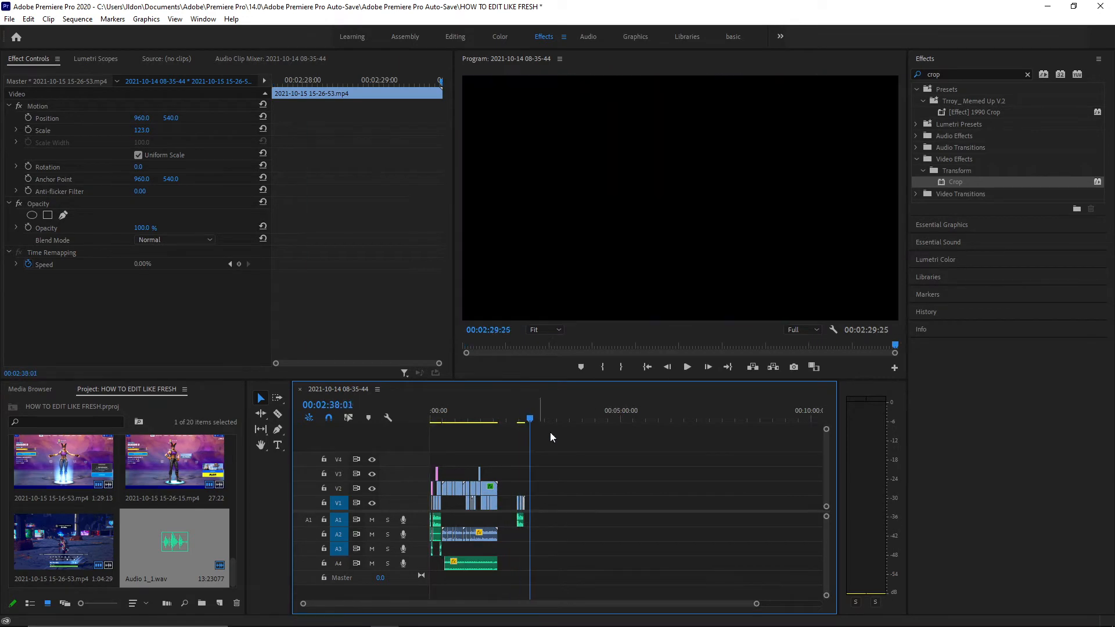
{"action": "left_click_drag", "start_coordinate": [754, 604], "coordinate": [587, 542]}
{"action": "left_click_drag", "start_coordinate": [550, 416], "coordinate": [491, 422]}
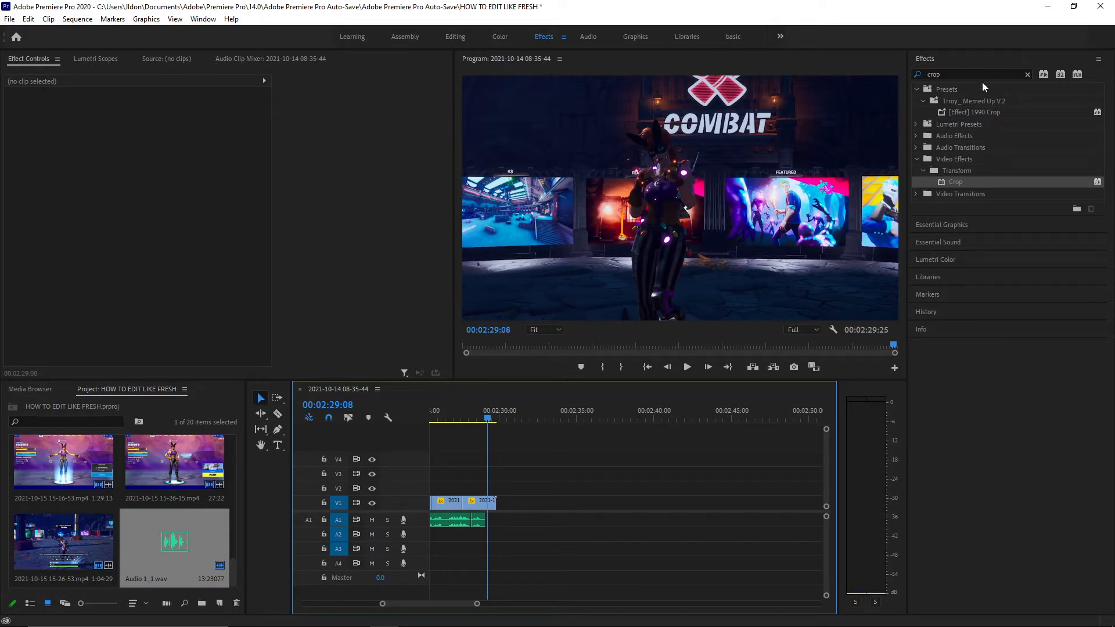
{"action": "left_click_drag", "start_coordinate": [173, 465], "coordinate": [598, 504]}
{"action": "key", "text": "space"}
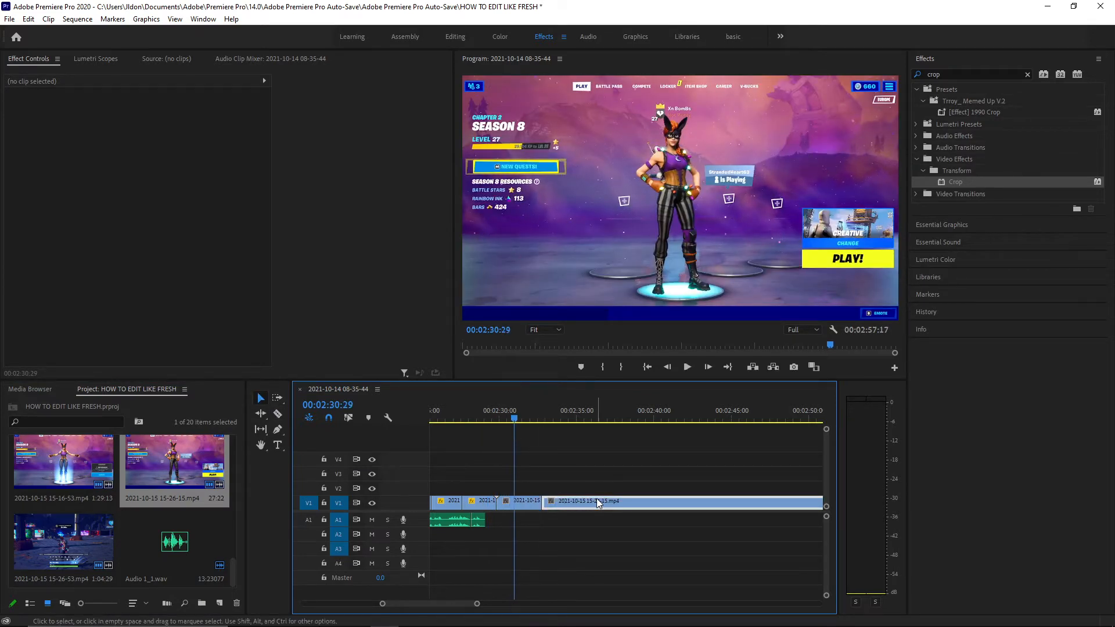
{"action": "key", "text": "Delete"}
Create a 1920 x 1080 adjustment layer at 30.00 fps and keep a short piece of it on V2 above the last clip change.
{"action": "left_click_drag", "start_coordinate": [524, 409], "coordinate": [492, 412]}
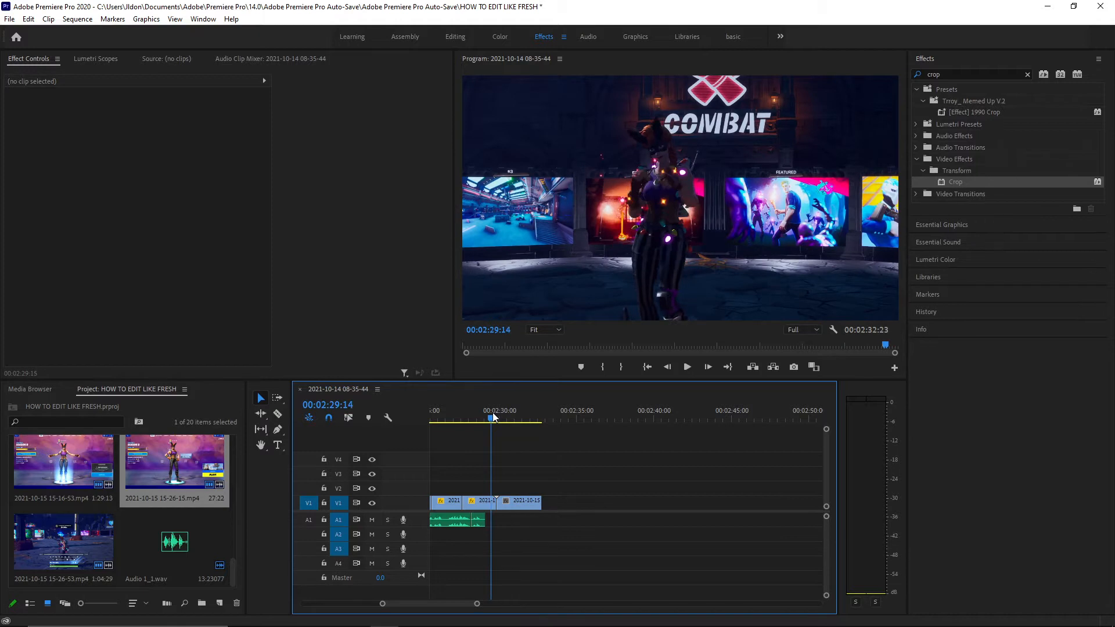
{"action": "left_click", "coordinate": [219, 604]}
{"action": "left_click", "coordinate": [260, 497]}
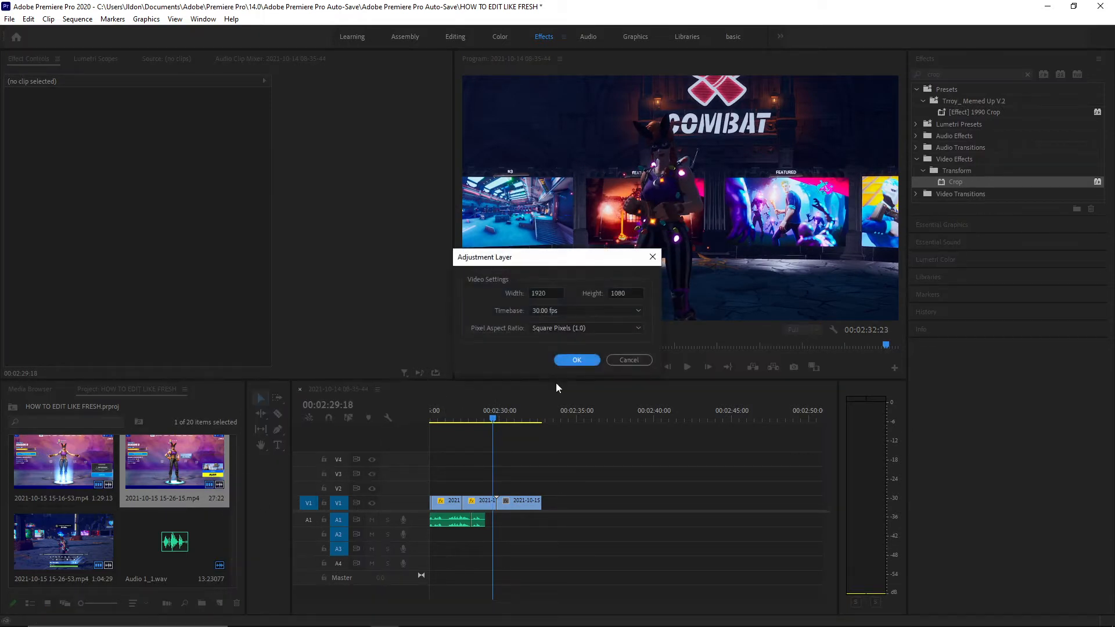
{"action": "left_click", "coordinate": [588, 360]}
{"action": "left_click_drag", "start_coordinate": [64, 540], "coordinate": [489, 492]}
{"action": "left_click", "coordinate": [535, 489]}
{"action": "key", "text": "Delete"}
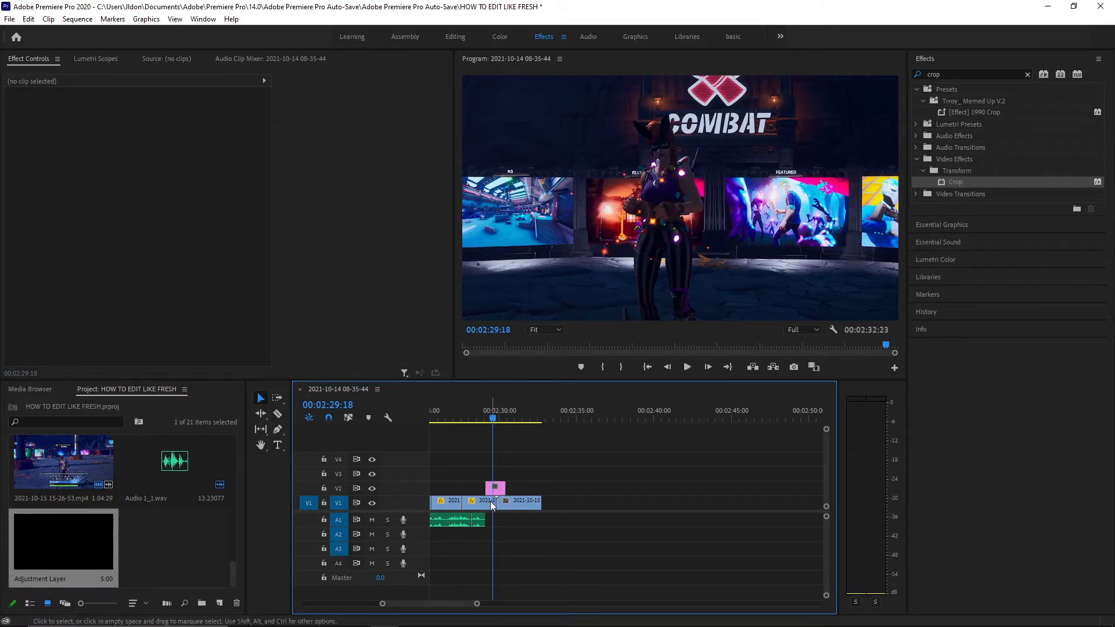
Split the two V1 clips at the start and end of the adjustment layer above them.
{"action": "key", "text": "c"}
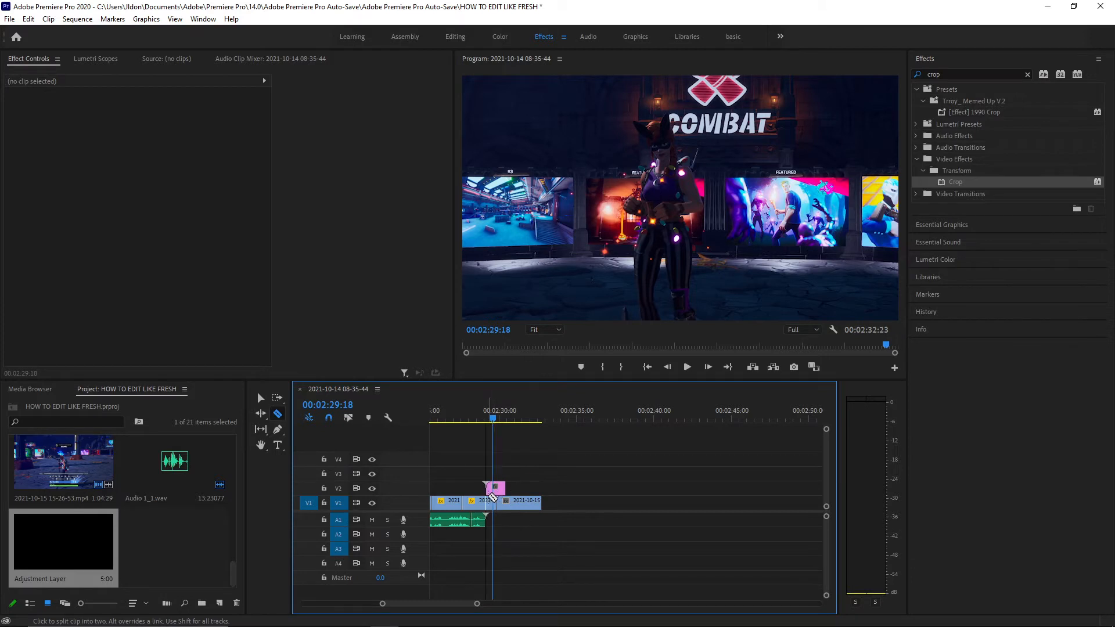
{"action": "left_click", "coordinate": [510, 501]}
{"action": "key", "text": "v"}
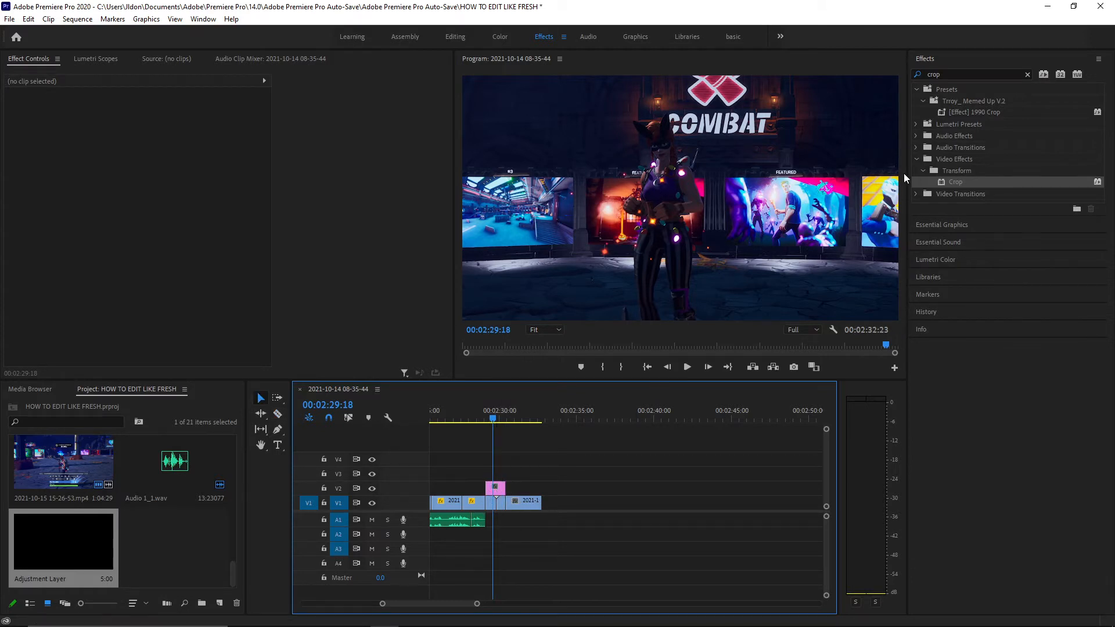
Find the Transform video effect and apply it to the two short V1 pieces beneath the adjustment layer.
{"action": "left_click", "coordinate": [968, 81]}
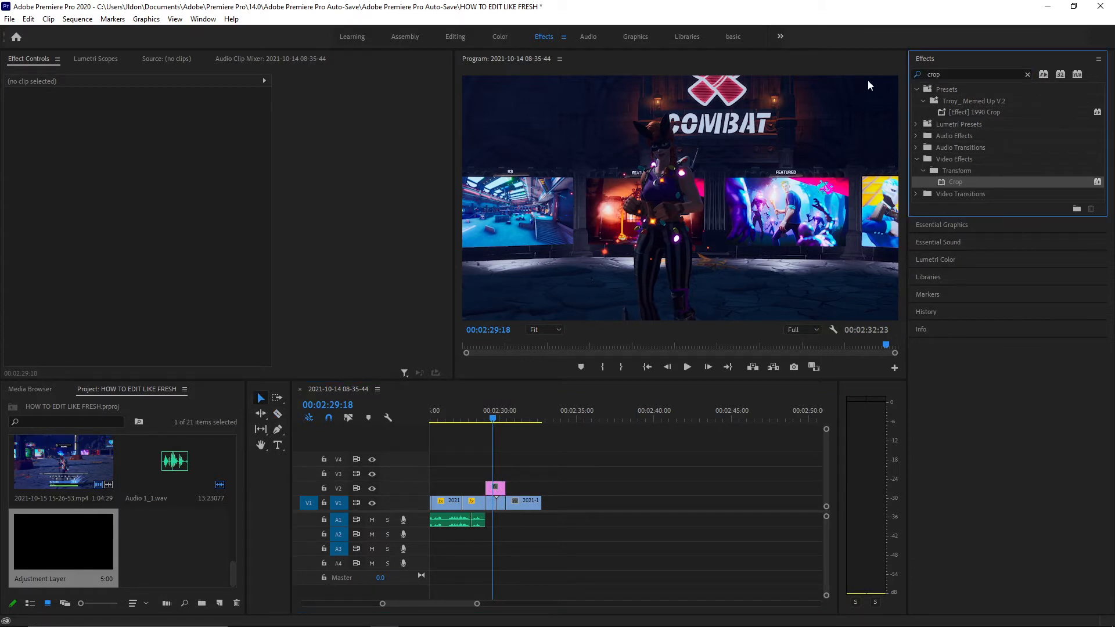
{"action": "left_click", "coordinate": [947, 71]}
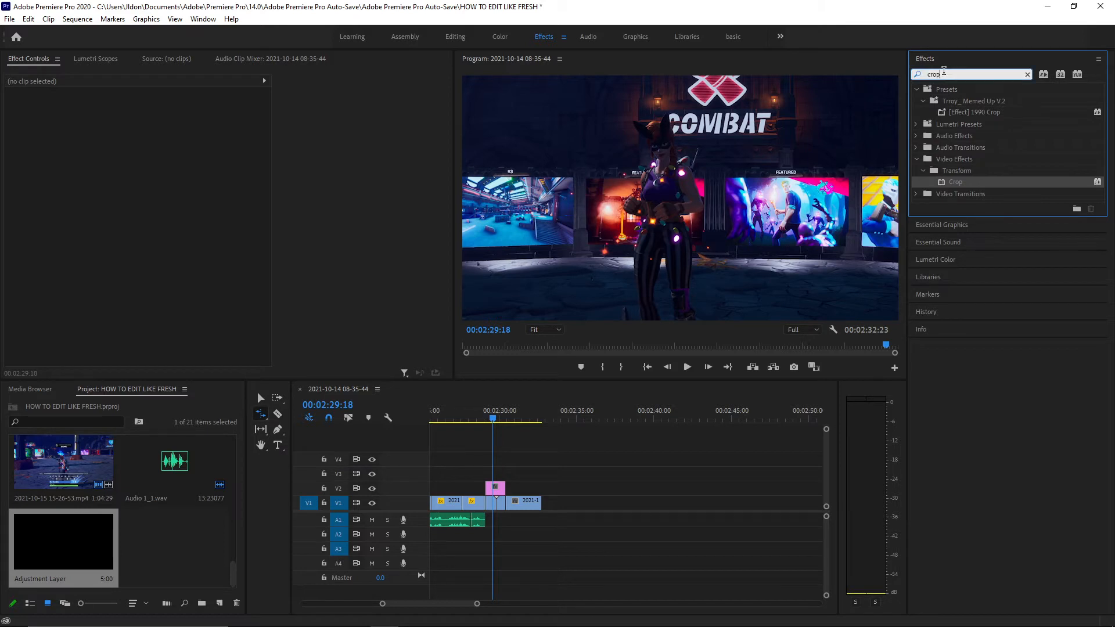
{"action": "key", "text": "BackSpace"}
{"action": "key", "text": "BackSpace"}
{"action": "key", "text": "BackSpace"}
{"action": "key", "text": "BackSpace"}
{"action": "type", "text": "trnasform"}
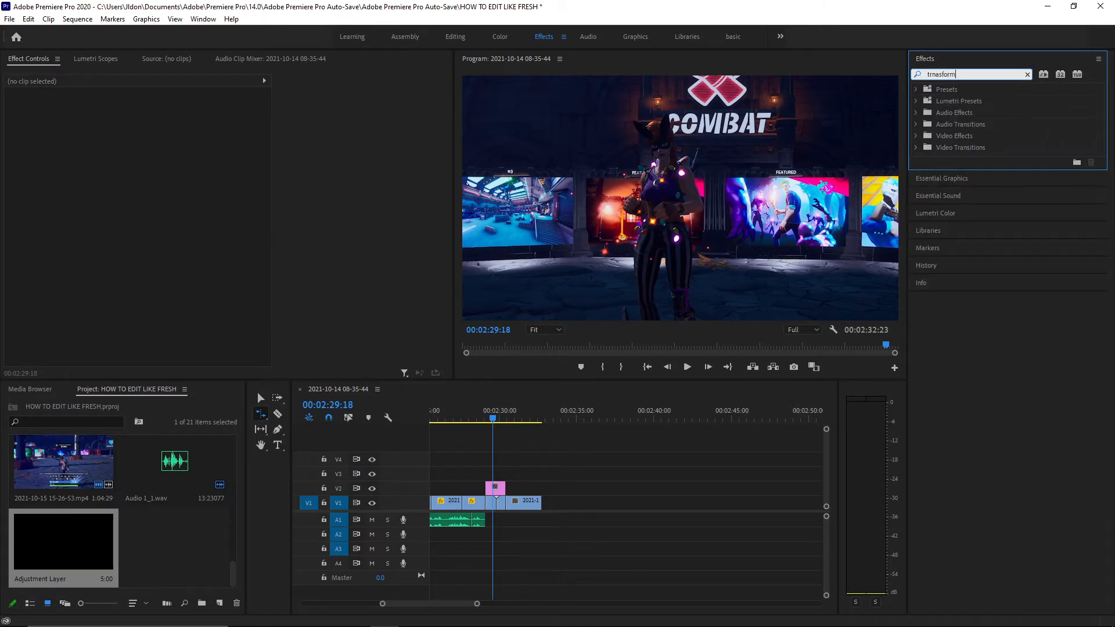
{"action": "key", "text": "BackSpace"}
{"action": "key", "text": "BackSpace"}
{"action": "type", "text": "ansfo"}
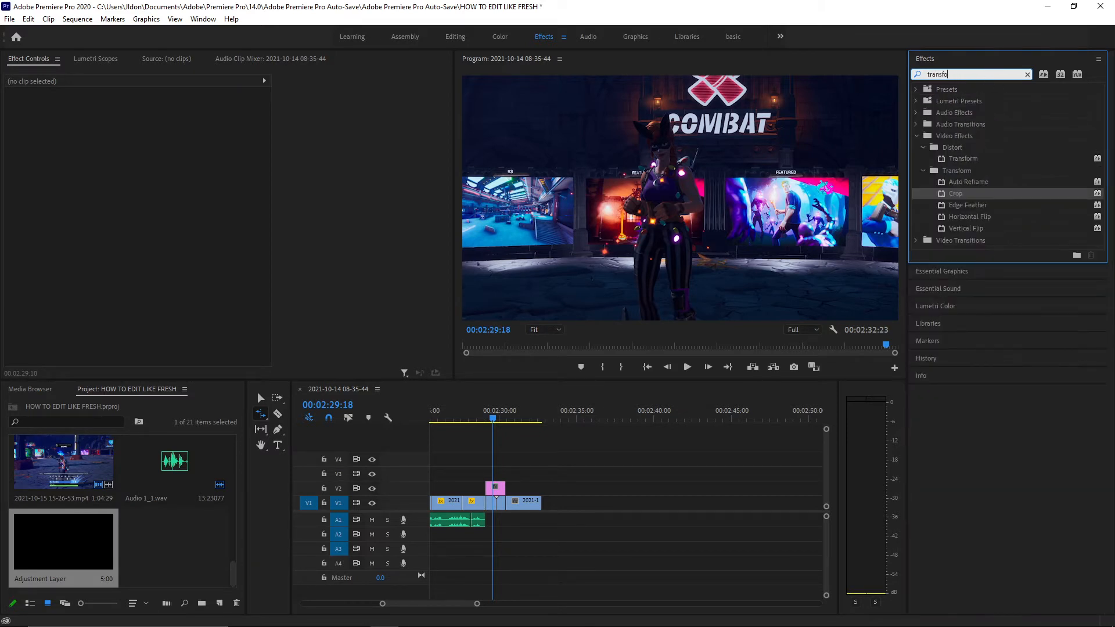
{"action": "left_click_drag", "start_coordinate": [963, 159], "coordinate": [492, 502]}
{"action": "left_click_drag", "start_coordinate": [914, 186], "coordinate": [502, 505]}
{"action": "left_click", "coordinate": [516, 531]}
{"action": "key", "text": "v"}
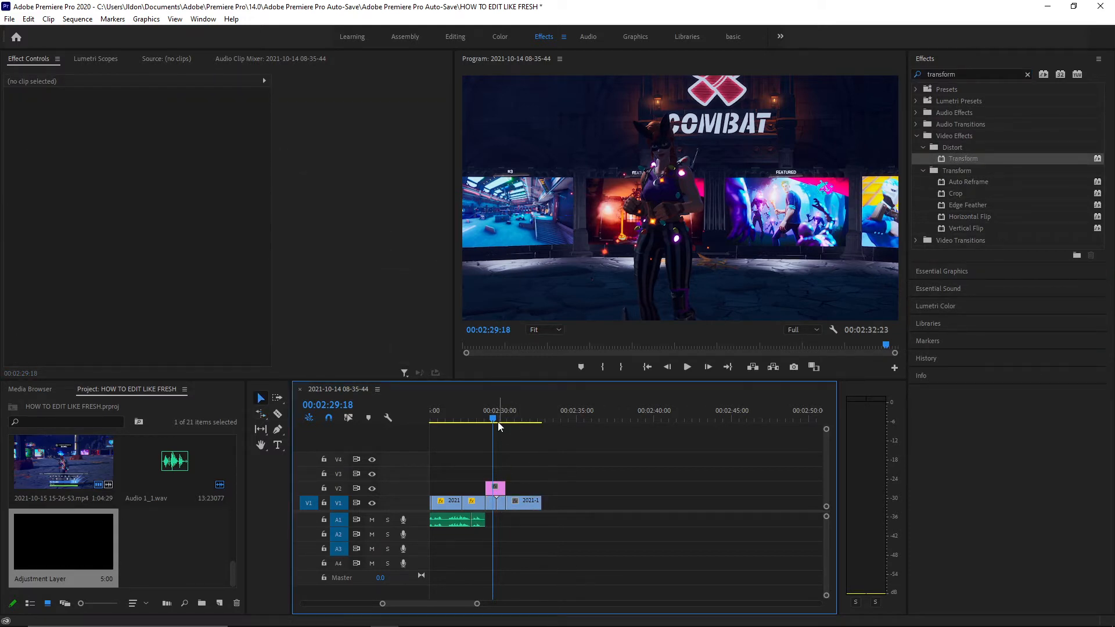
Start Transform Position and Scale keyframes at 00:02:29:03 on the first short piece and move the playhead to 00:02:29:22.
{"action": "left_click", "coordinate": [490, 417]}
{"action": "left_click", "coordinate": [491, 504]}
{"action": "left_click_drag", "start_coordinate": [326, 84], "coordinate": [272, 85]}
{"action": "scroll", "coordinate": [104, 214], "scroll_direction": "down", "scroll_amount": 2}
{"action": "left_click", "coordinate": [29, 255]}
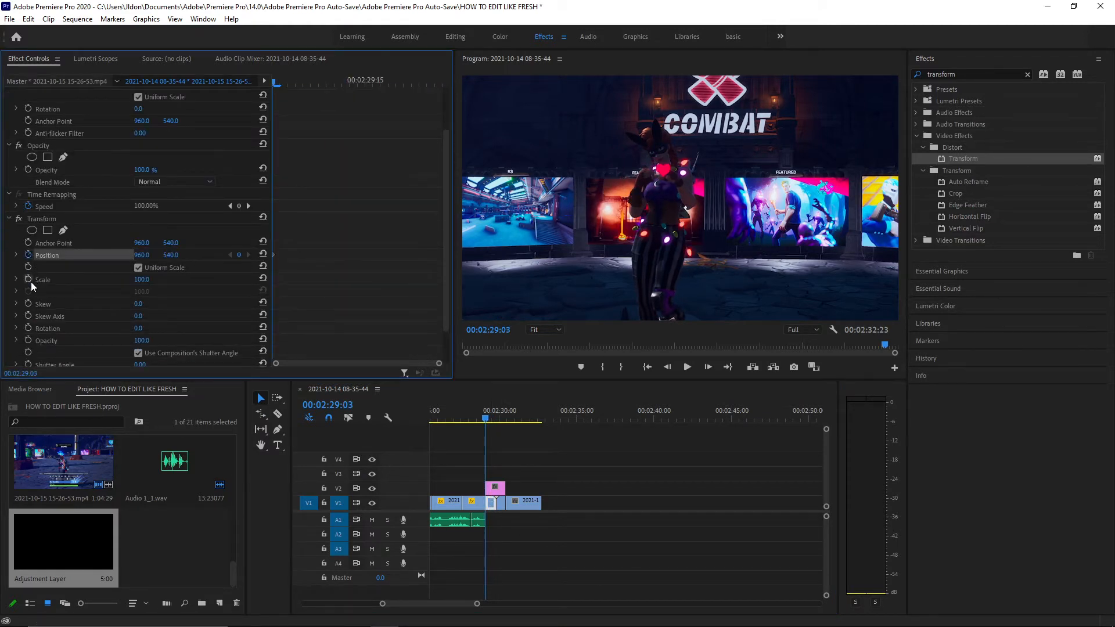
{"action": "left_click", "coordinate": [29, 279]}
{"action": "left_click_drag", "start_coordinate": [294, 82], "coordinate": [417, 101]}
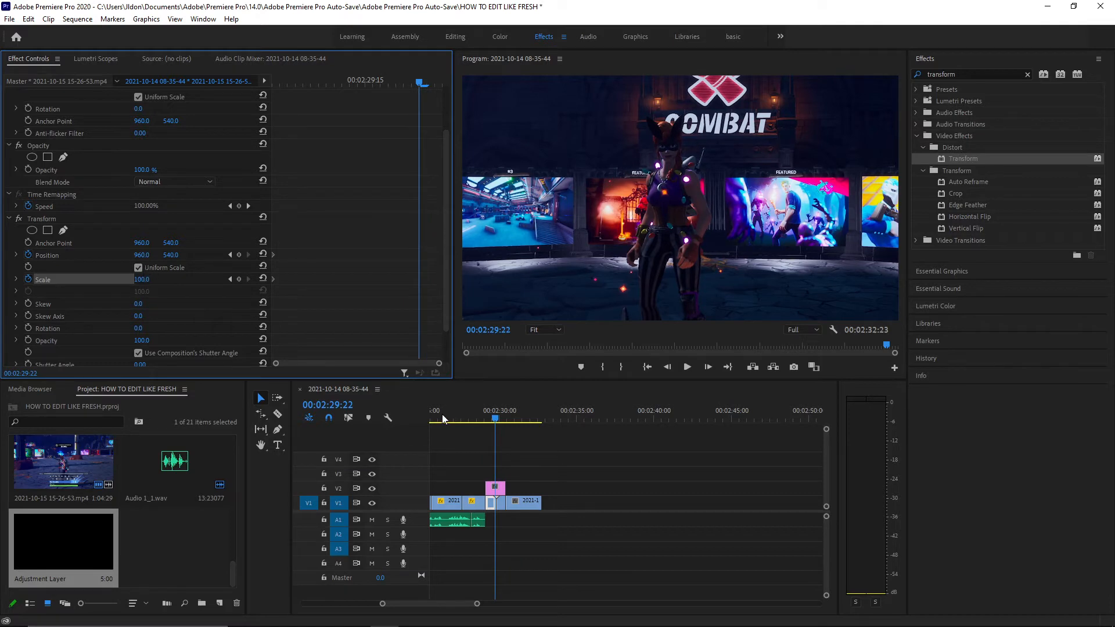
Undo the Transform changes on the short V1 pieces beneath the adjustment layer.
{"action": "left_click_drag", "start_coordinate": [503, 500], "coordinate": [503, 508]}
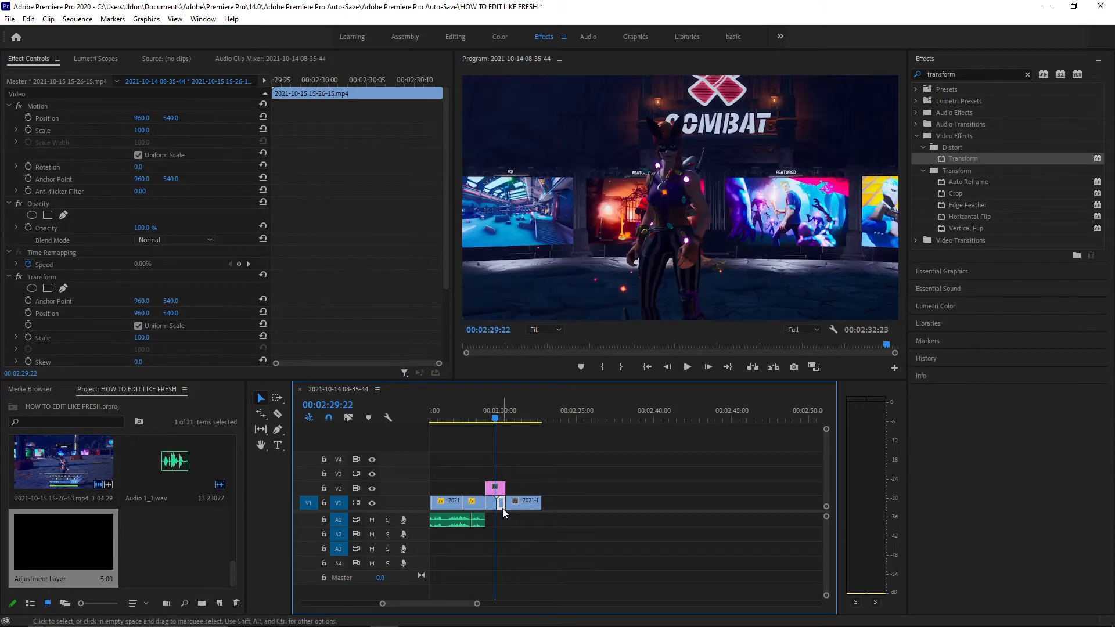
{"action": "left_click_drag", "start_coordinate": [145, 315], "coordinate": [373, 315]}
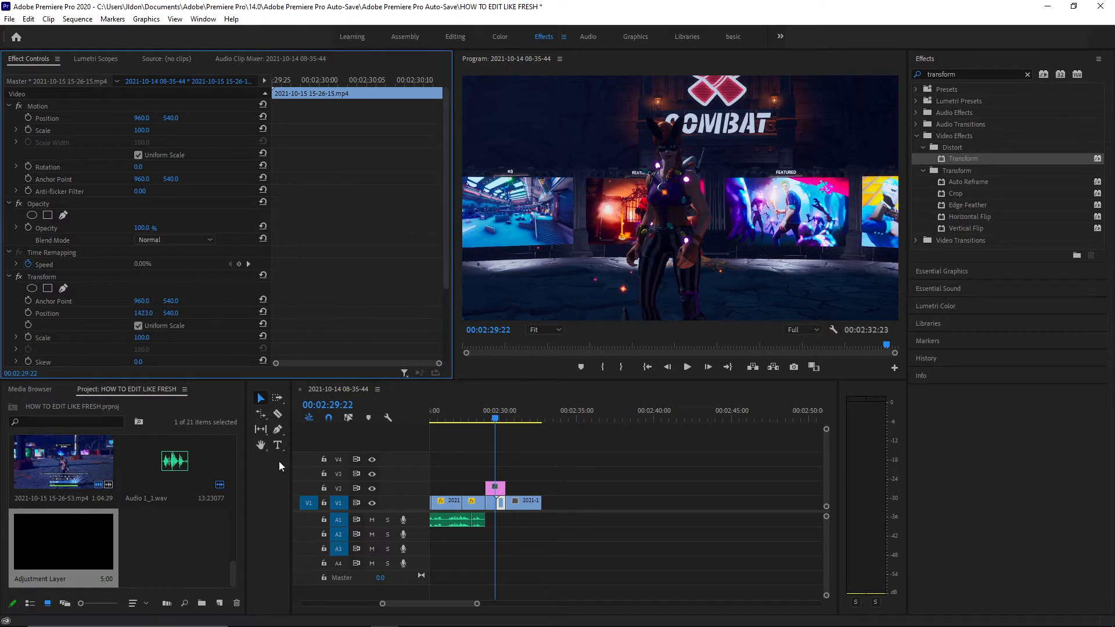
{"action": "left_click", "coordinate": [491, 503]}
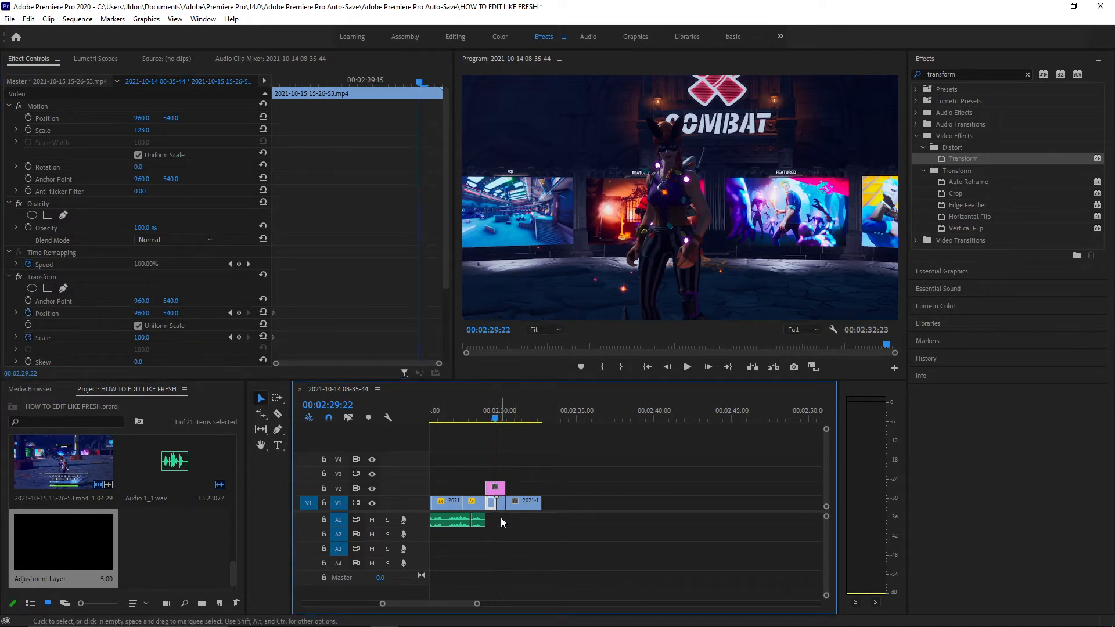
{"action": "key", "text": "ctrl+z"}
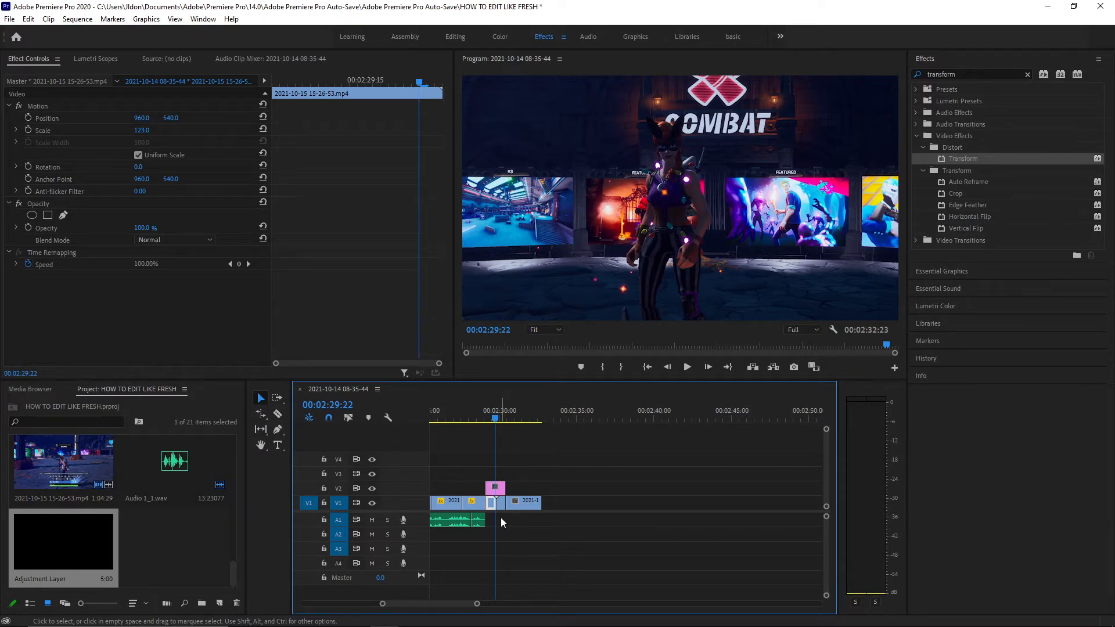
Split the V1 clip at the end of the adjustment layer above it.
{"action": "key", "text": "x"}
{"action": "key", "text": "c"}
{"action": "left_click", "coordinate": [506, 504]}
{"action": "key", "text": "v"}
{"action": "left_click", "coordinate": [519, 531]}
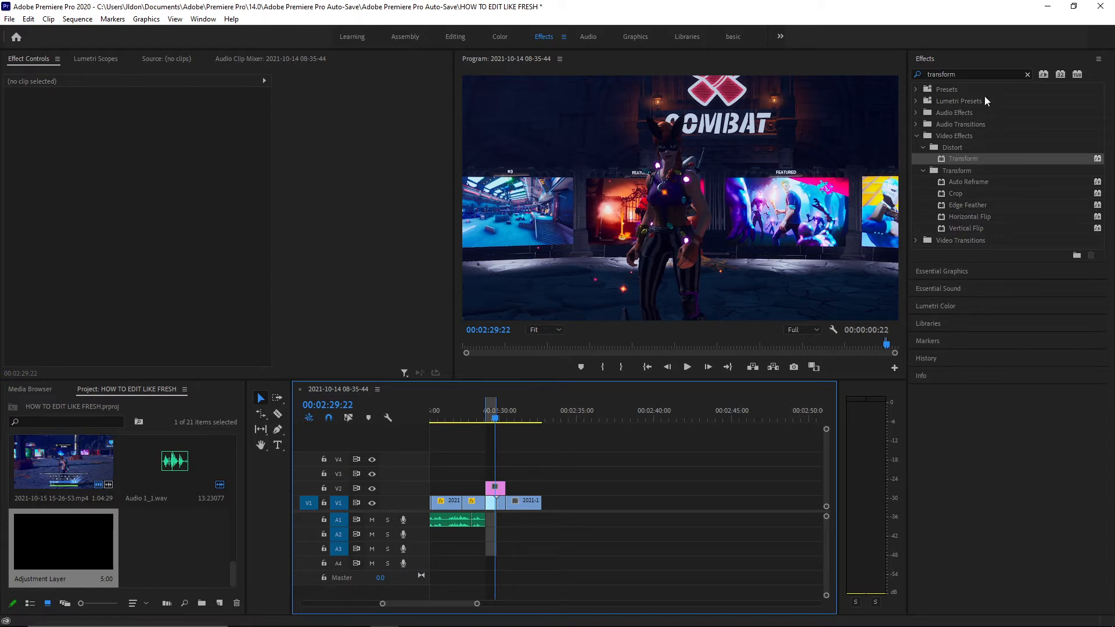
Find the Push video transition and apply it to the cut between the two short V1 pieces, accepting repeated frames.
{"action": "double_click", "coordinate": [986, 74]}
{"action": "type", "text": "push"}
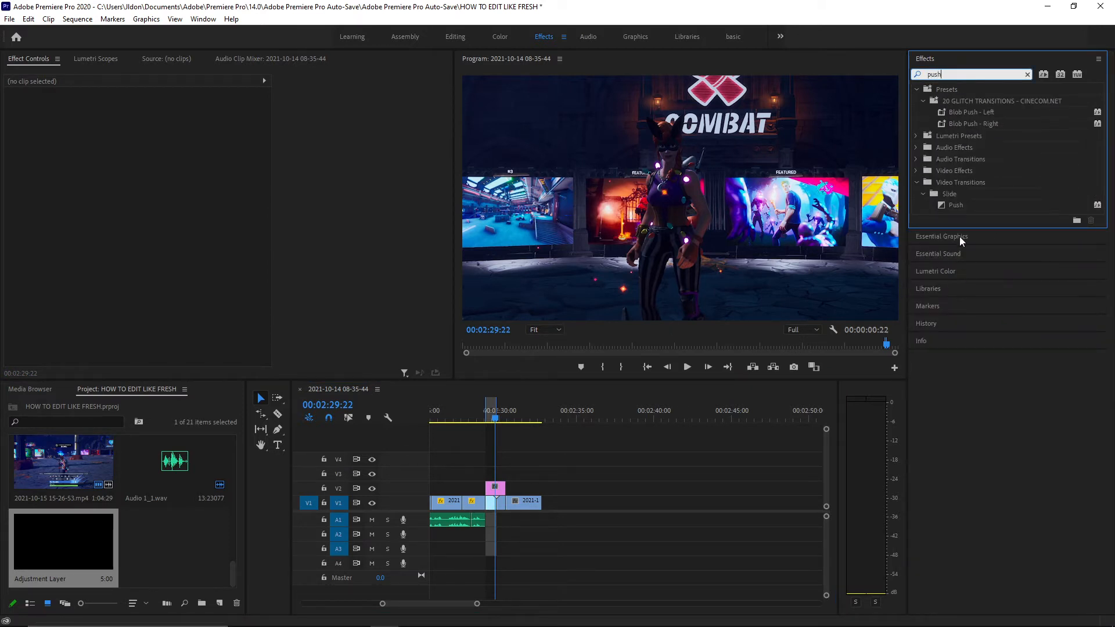
{"action": "left_click_drag", "start_coordinate": [956, 205], "coordinate": [500, 513]}
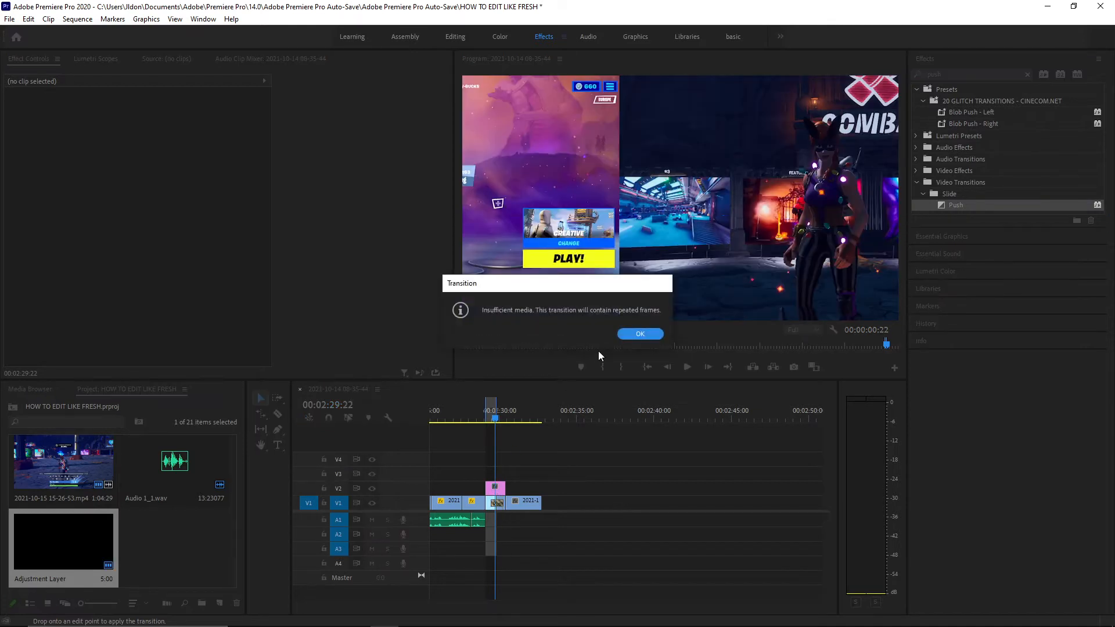
{"action": "left_click", "coordinate": [640, 334]}
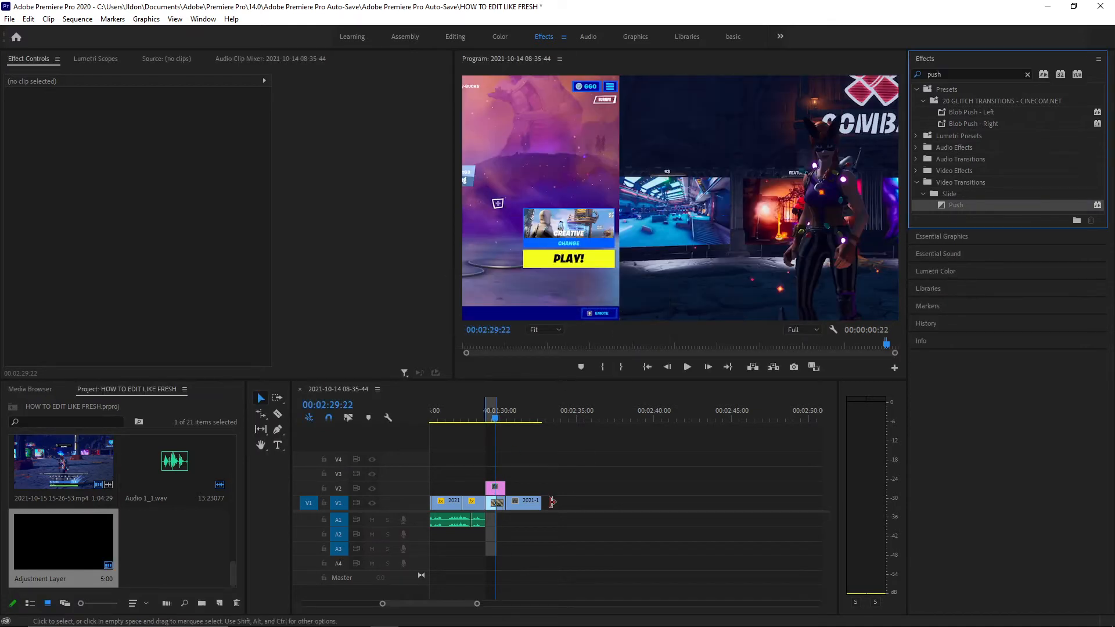
Find the Directional Blur effect and apply it to the adjustment layer on V2.
{"action": "left_click", "coordinate": [495, 488]}
{"action": "left_click", "coordinate": [952, 73]}
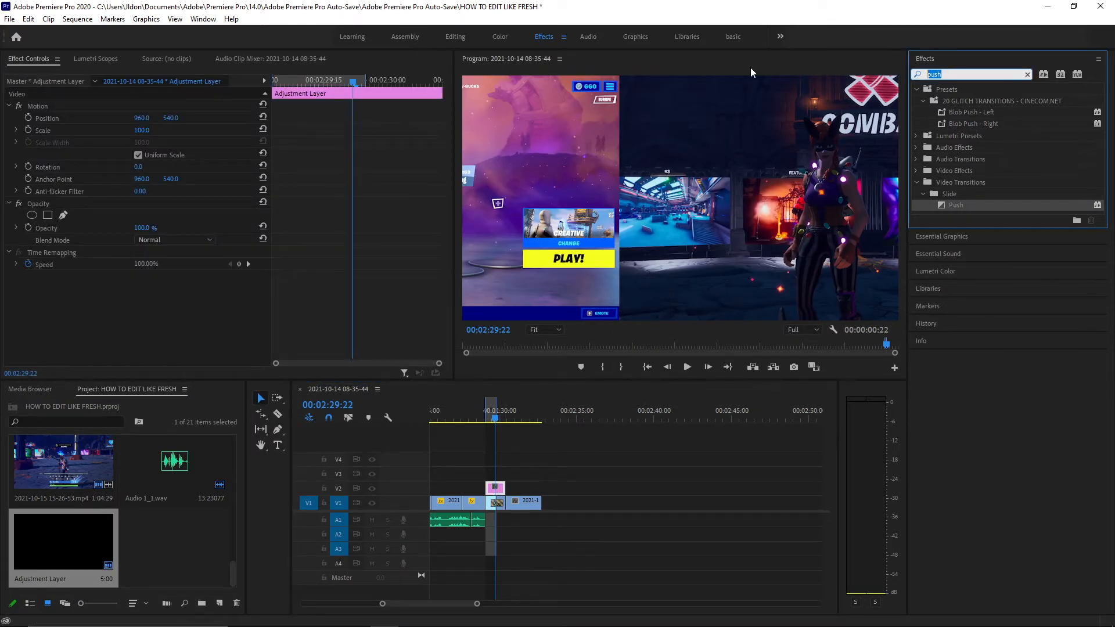
{"action": "key", "text": "BackSpace"}
{"action": "key", "text": "BackSpace"}
{"action": "key", "text": "BackSpace"}
{"action": "key", "text": "BackSpace"}
{"action": "type", "text": "directiona"}
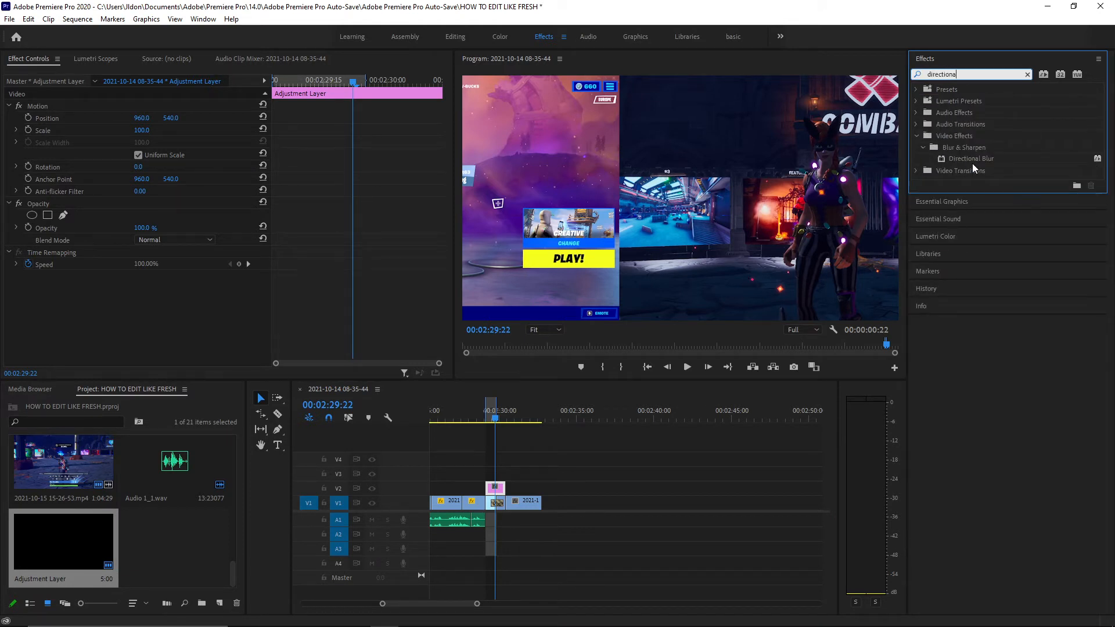
{"action": "left_click_drag", "start_coordinate": [972, 158], "coordinate": [495, 488]}
Set the adjustment layer's Directional Blur to a Blur Length of 10 and a Direction of 90°.
{"action": "left_click_drag", "start_coordinate": [138, 313], "coordinate": [144, 313]}
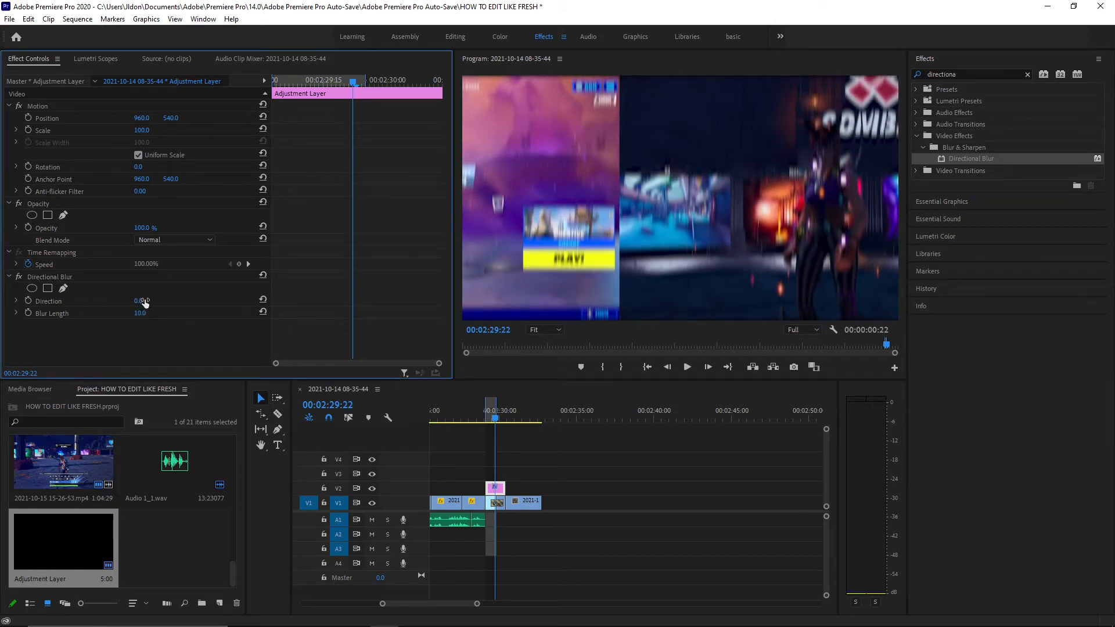
{"action": "type", "text": "890"}
{"action": "key", "text": "Left"}
{"action": "key", "text": "BackSpace"}
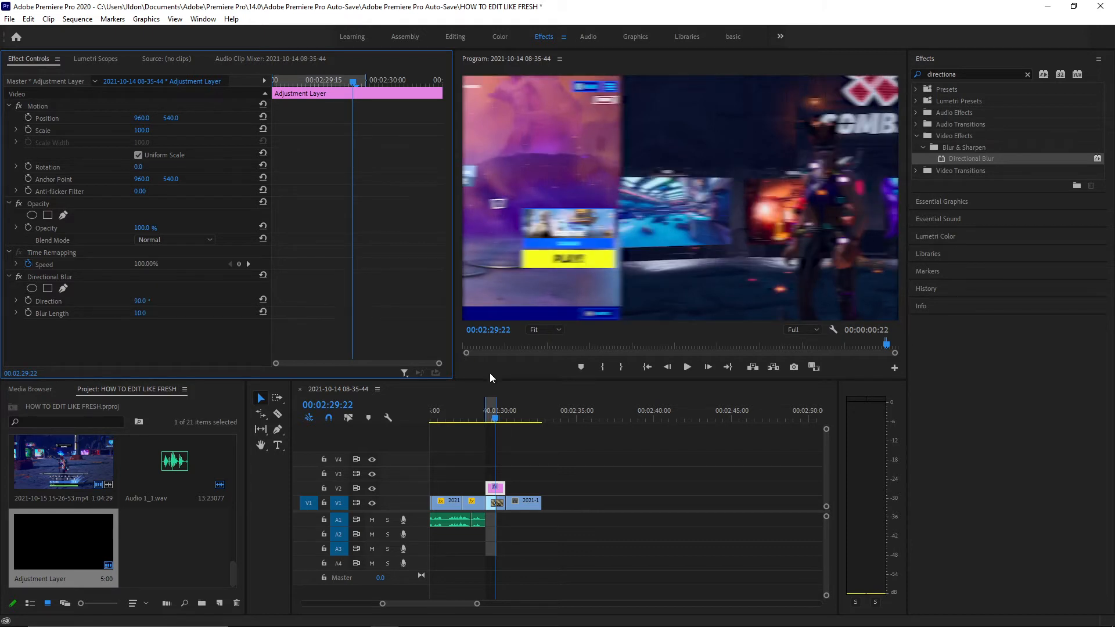
Shorten the Push transition to 11 frames, trim both ends of the adjustment layer closely around it and play the result.
{"action": "left_click", "coordinate": [478, 605]}
{"action": "left_click_drag", "start_coordinate": [477, 605], "coordinate": [428, 603]}
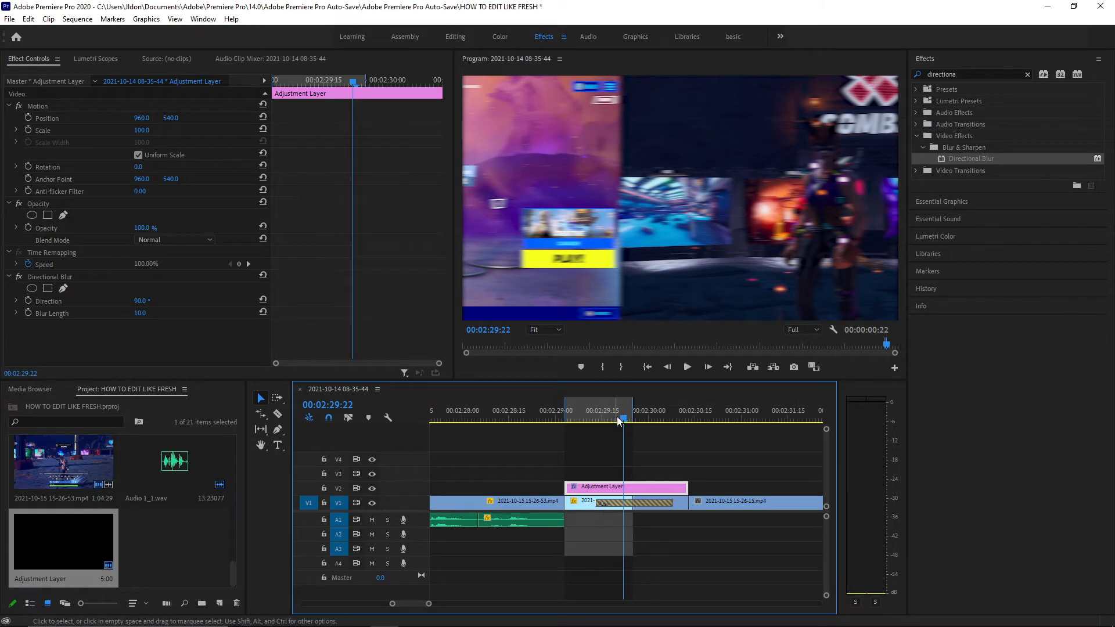
{"action": "key", "text": "space"}
{"action": "left_click", "coordinate": [552, 417]}
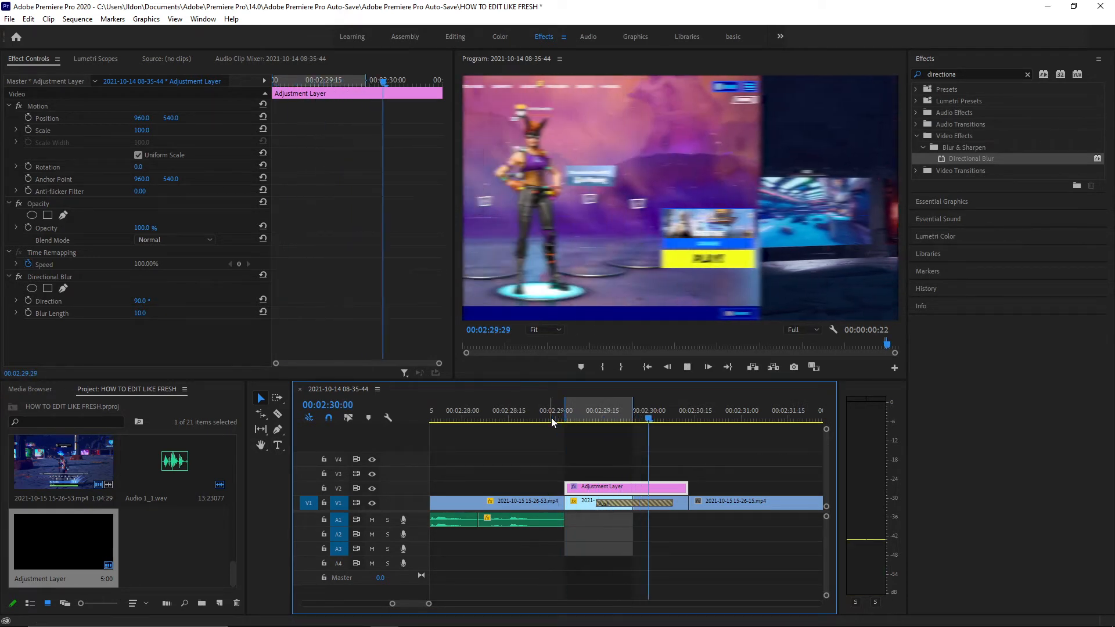
{"action": "left_click_drag", "start_coordinate": [672, 503], "coordinate": [608, 491]}
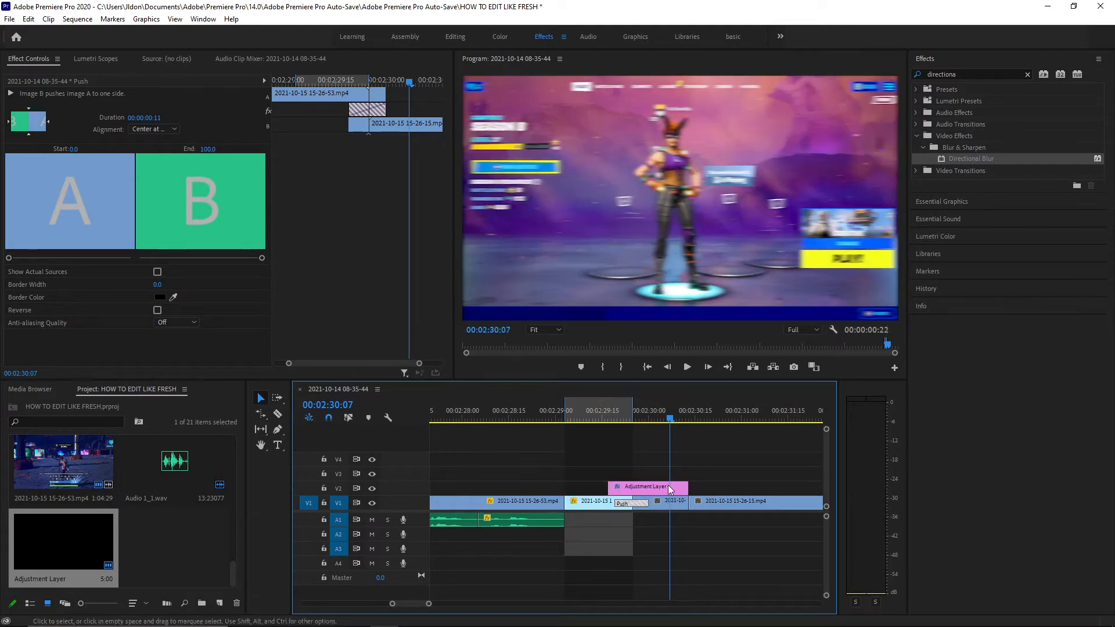
{"action": "left_click_drag", "start_coordinate": [684, 486], "coordinate": [661, 487]}
{"action": "left_click_drag", "start_coordinate": [572, 411], "coordinate": [525, 414]}
{"action": "key", "text": "space"}
{"action": "key", "text": "space"}
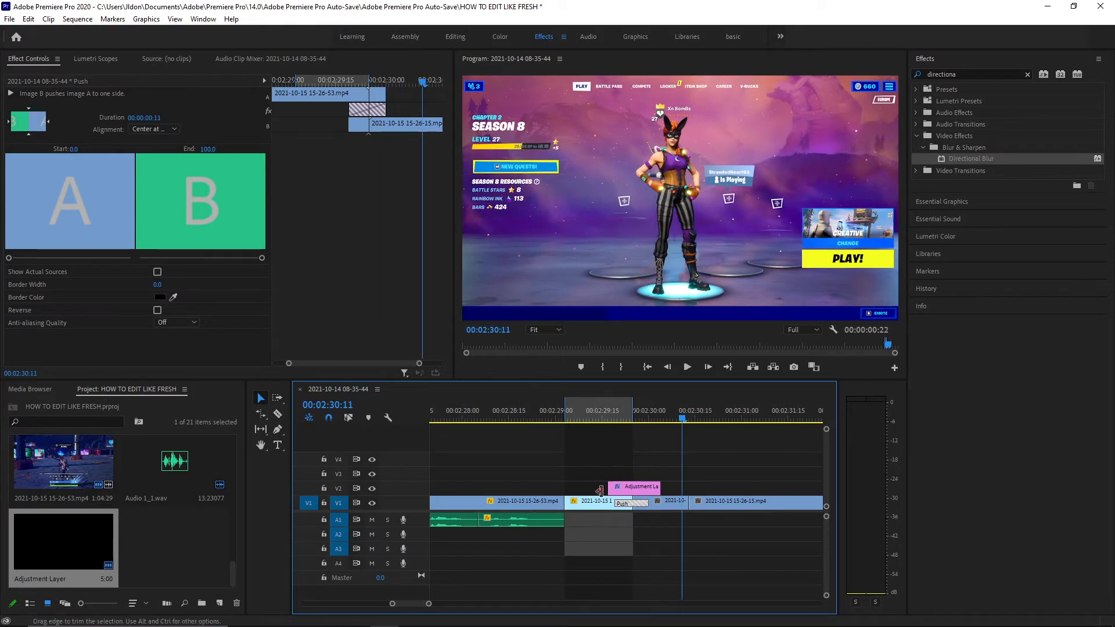
Raise the Directional Blur's Blur Length on the adjustment layer to 90.
{"action": "left_click", "coordinate": [633, 416]}
{"action": "left_click", "coordinate": [630, 487]}
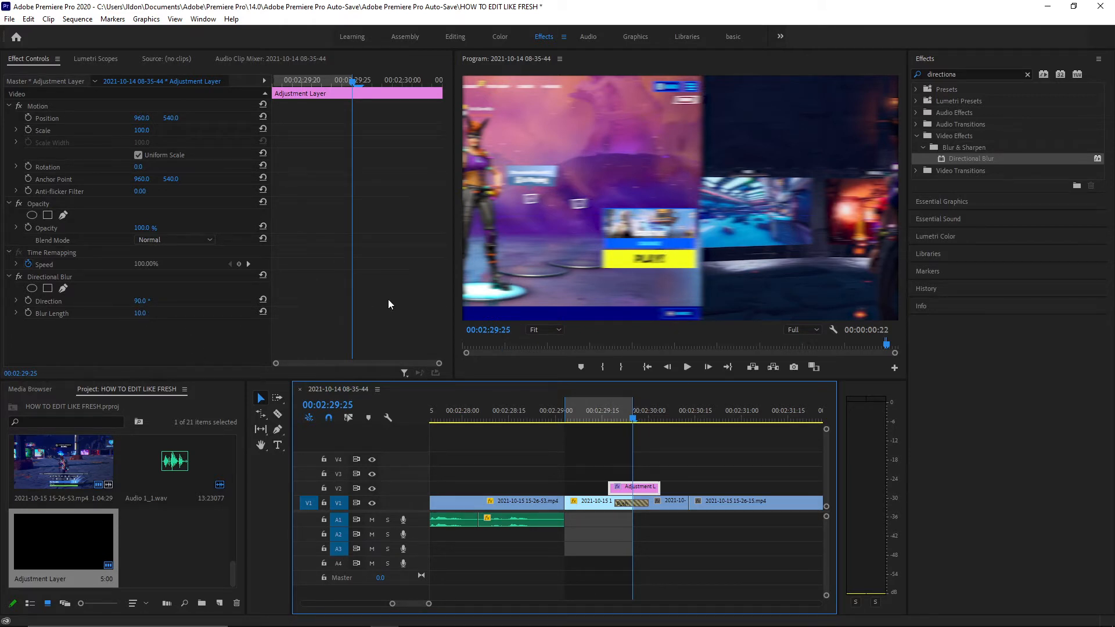
{"action": "left_click_drag", "start_coordinate": [147, 319], "coordinate": [188, 318]}
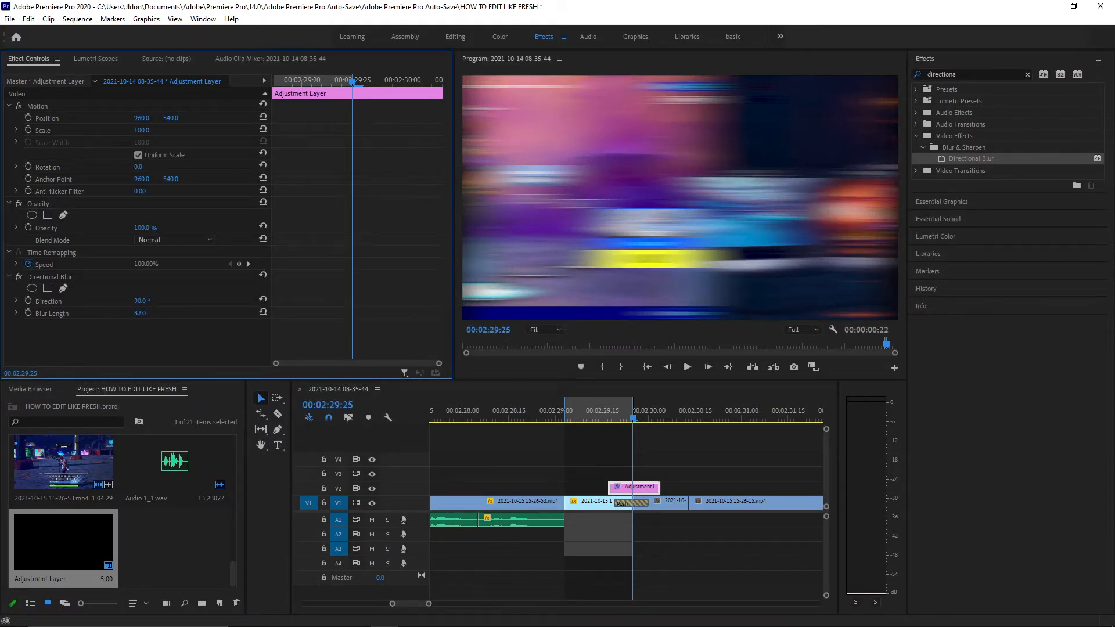
Clear the sequence's In and Out points and play back the blurred Push transition.
{"action": "left_click_drag", "start_coordinate": [633, 418], "coordinate": [586, 418]}
{"action": "right_click", "coordinate": [581, 411]}
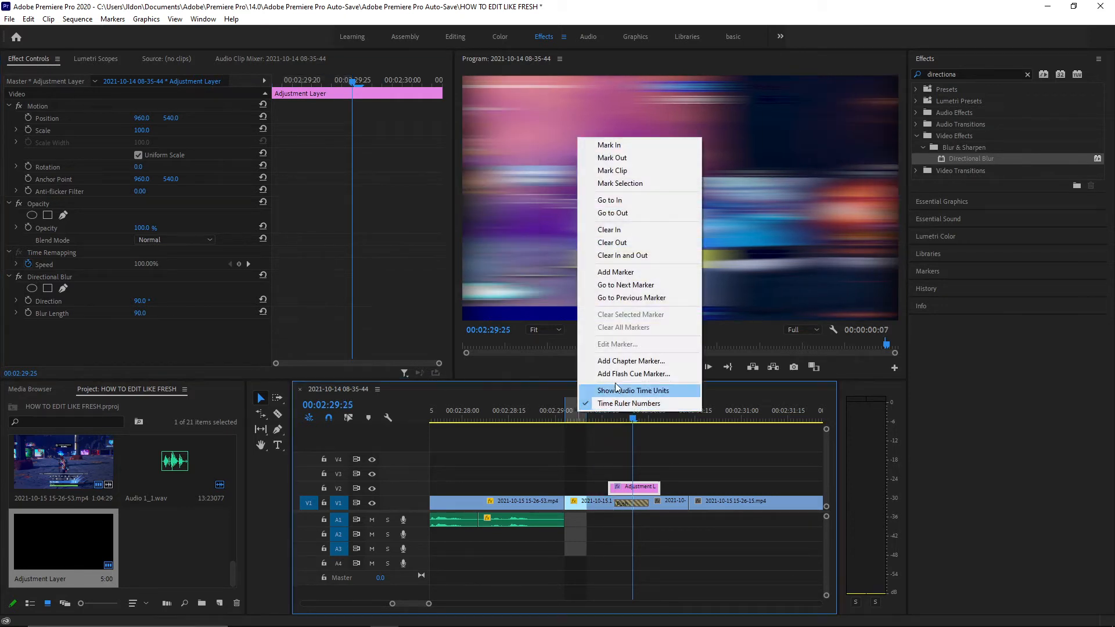
{"action": "left_click", "coordinate": [623, 256]}
{"action": "left_click", "coordinate": [558, 420]}
{"action": "key", "text": "space"}
{"action": "key", "text": "space"}
{"action": "left_click", "coordinate": [628, 502]}
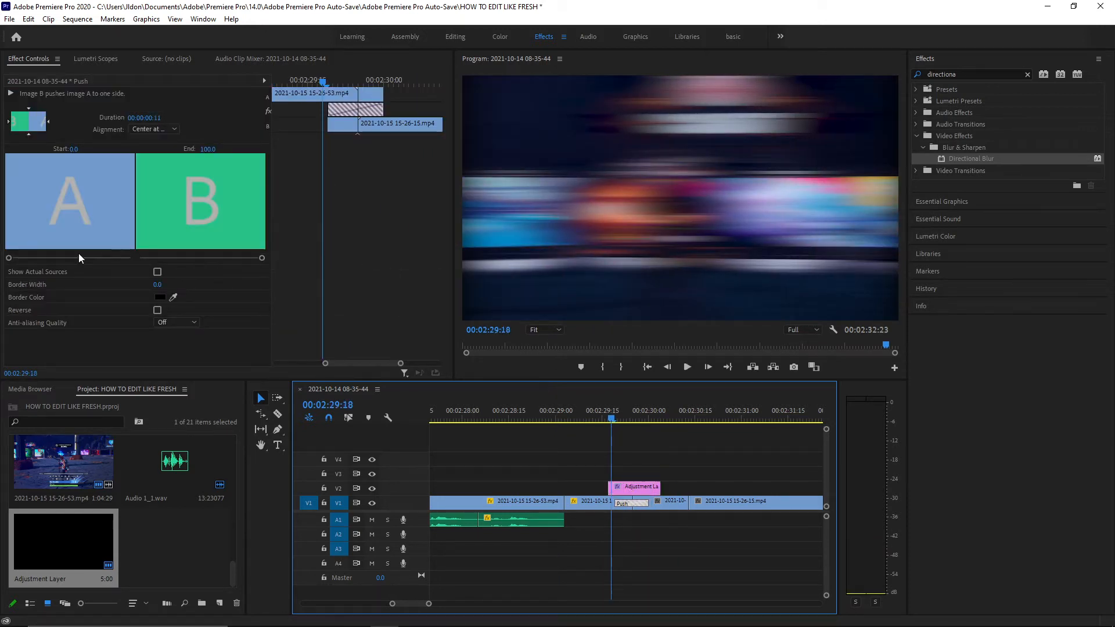
{"action": "left_click", "coordinate": [657, 523]}
Import Cinematic Whoosh.mp3 from the Sound SFX folder and place it on A1 beneath the transition.
{"action": "double_click", "coordinate": [176, 520]}
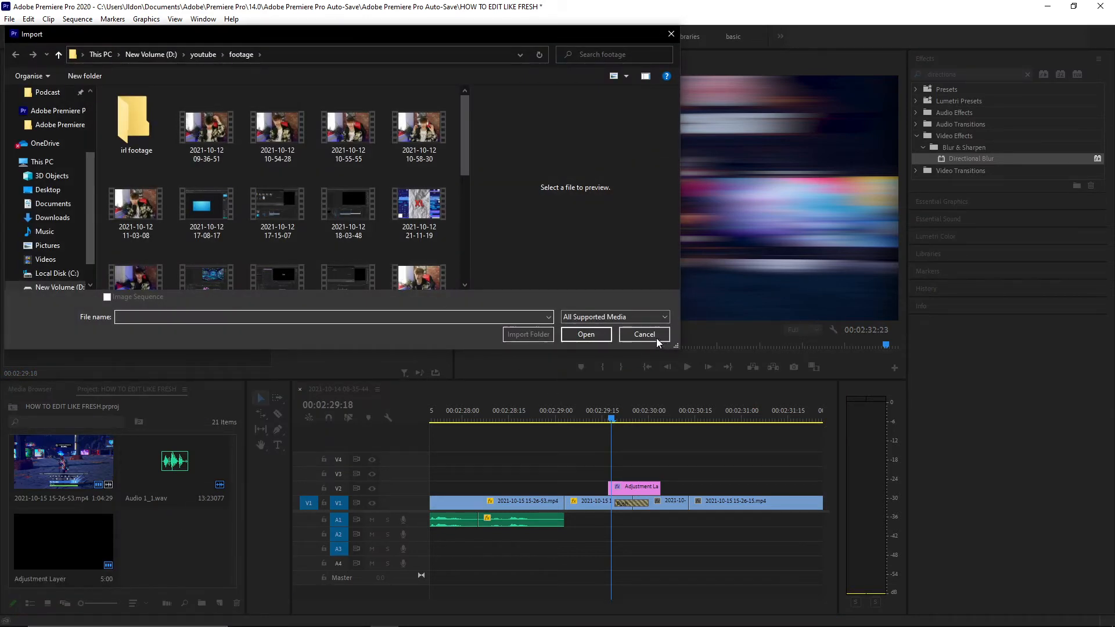
{"action": "scroll", "coordinate": [55, 140], "scroll_direction": "up", "scroll_amount": 3}
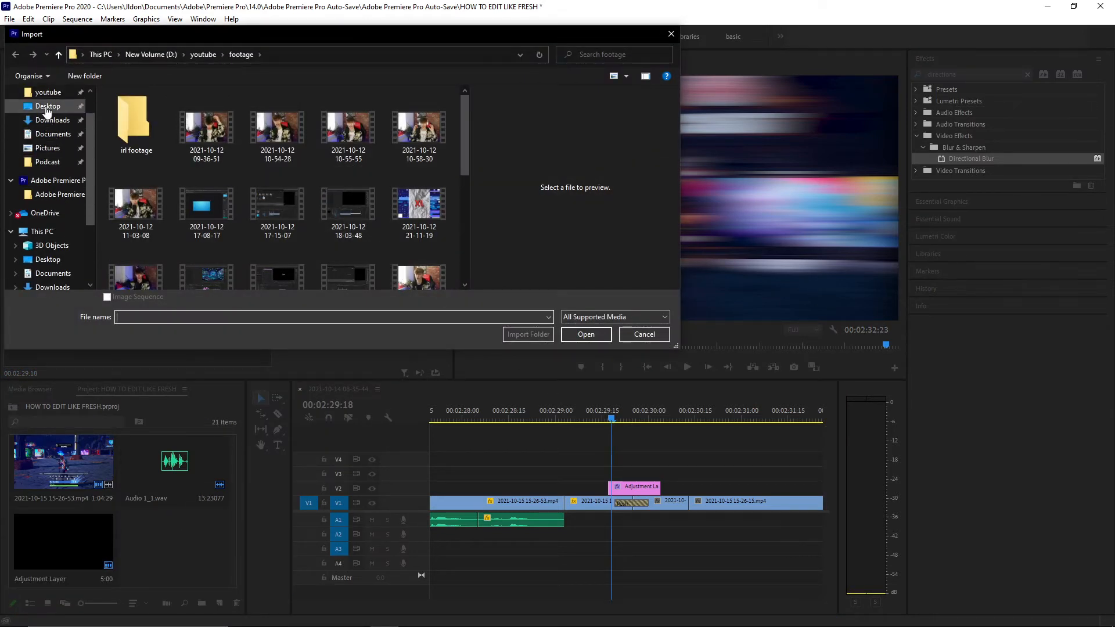
{"action": "left_click", "coordinate": [43, 130]}
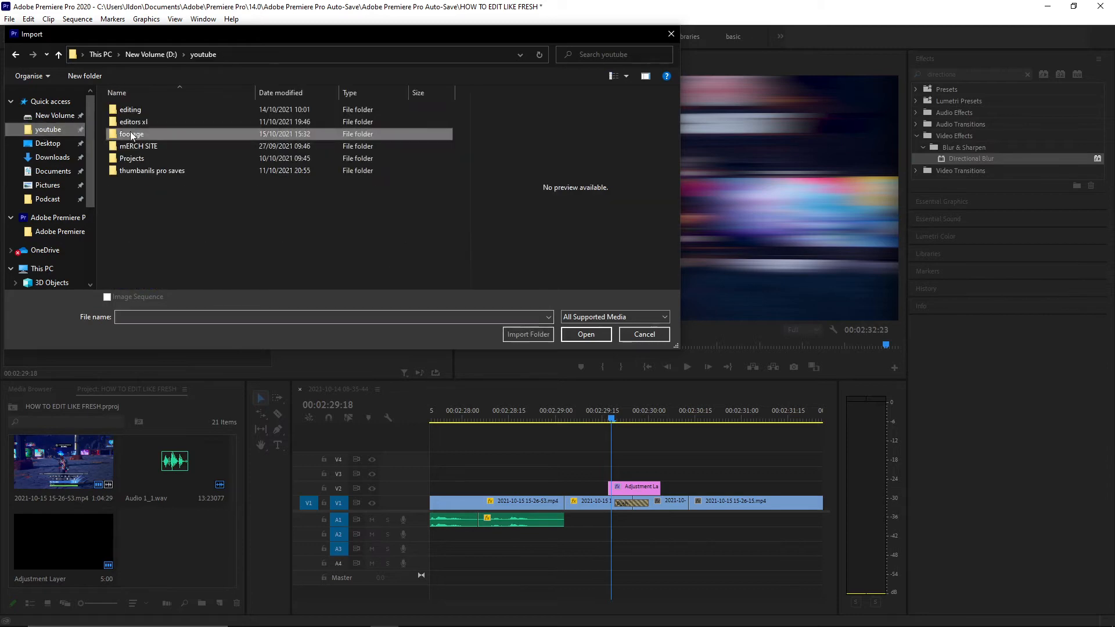
{"action": "double_click", "coordinate": [150, 112]}
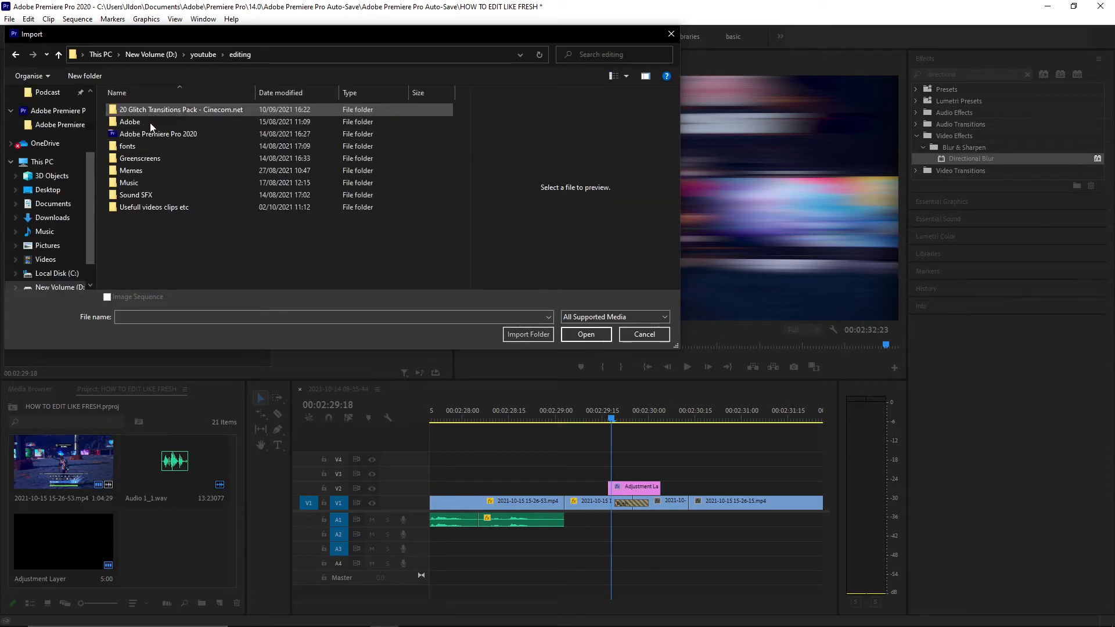
{"action": "double_click", "coordinate": [149, 192]}
{"action": "scroll", "coordinate": [151, 188], "scroll_direction": "down", "scroll_amount": 5}
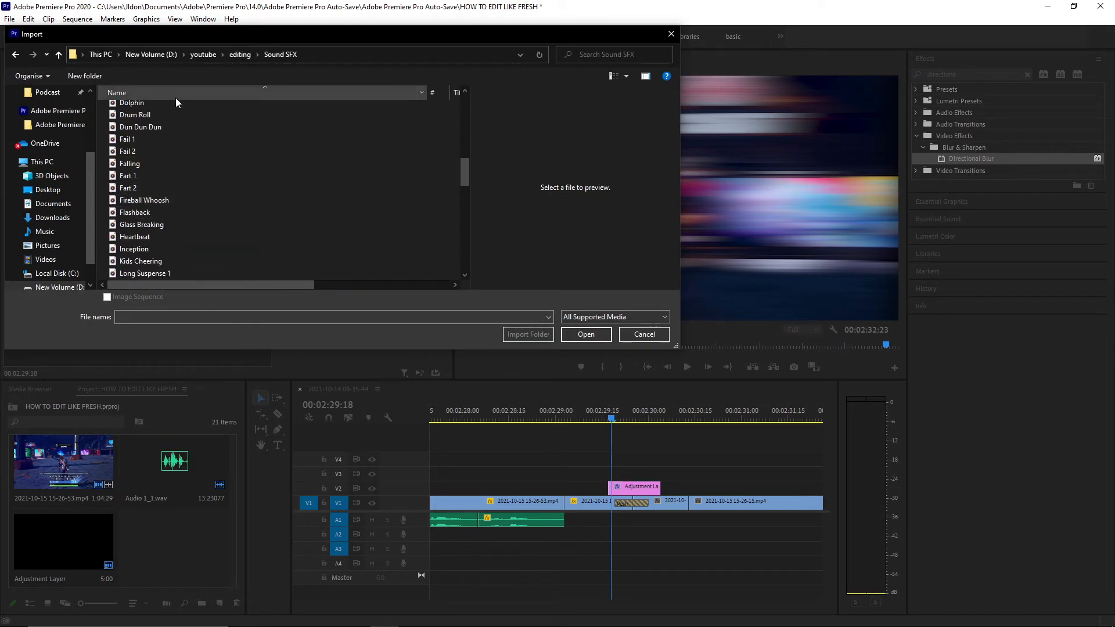
{"action": "scroll", "coordinate": [168, 116], "scroll_direction": "up", "scroll_amount": 2}
{"action": "double_click", "coordinate": [172, 132]}
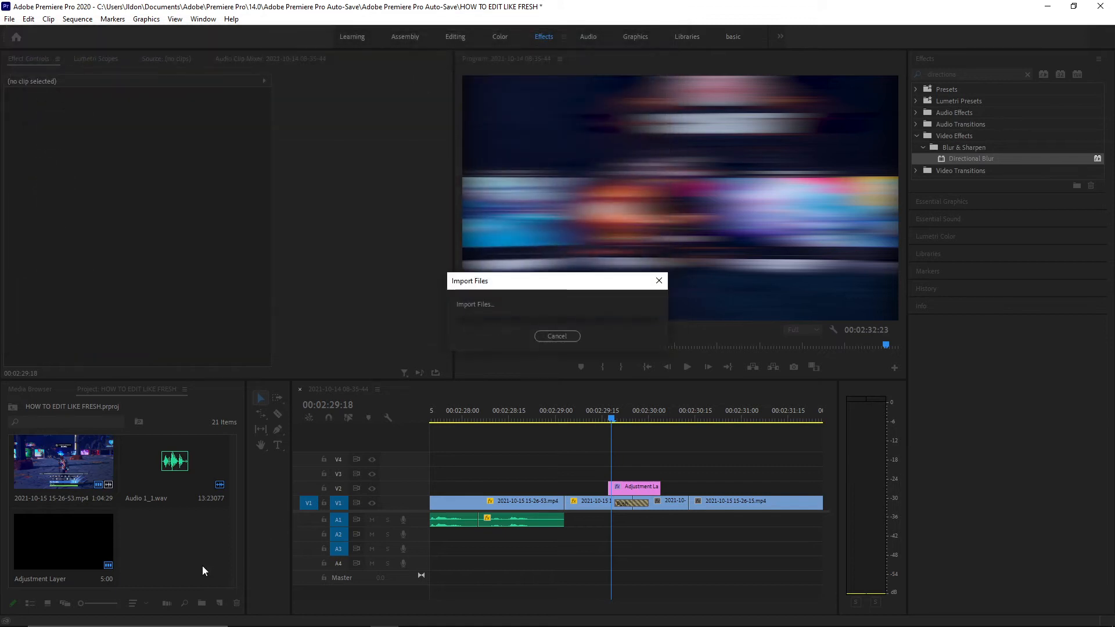
{"action": "left_click_drag", "start_coordinate": [173, 545], "coordinate": [604, 521]}
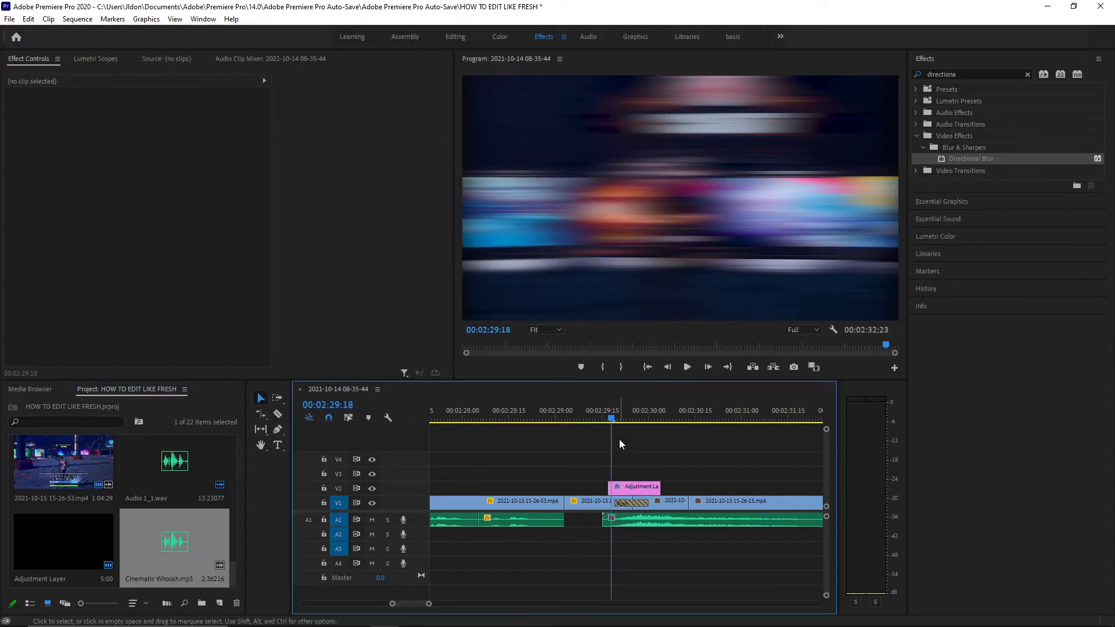
Play the transition with the Cinematic Whoosh sound and delete that sound from A1 and the project.
{"action": "key", "text": "space"}
{"action": "key", "text": "c"}
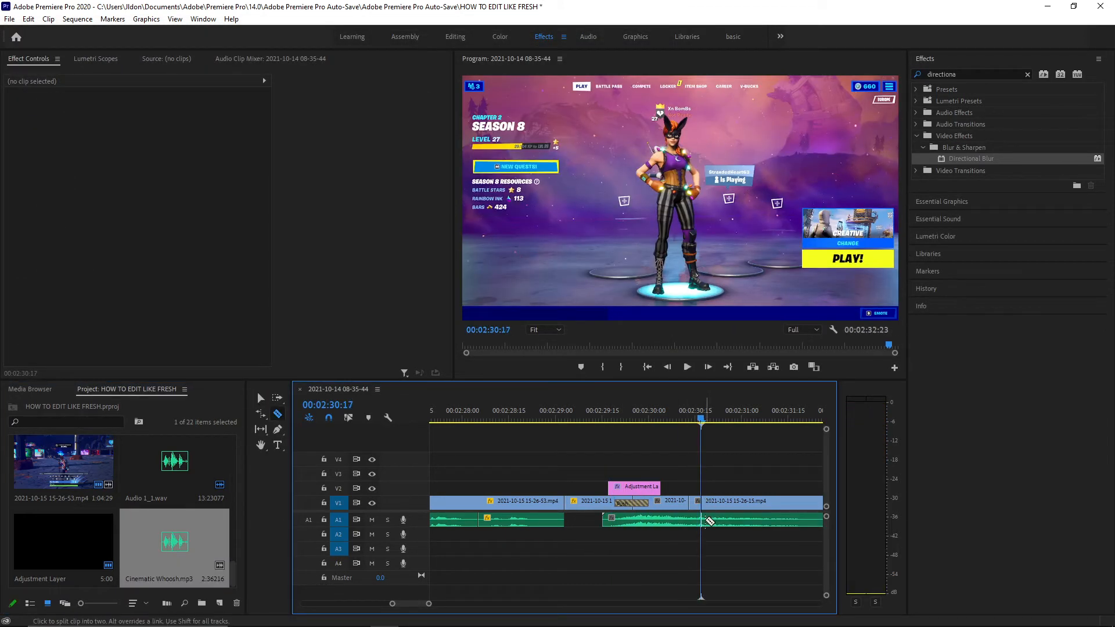
{"action": "key", "text": "v"}
{"action": "left_click", "coordinate": [704, 521]}
{"action": "key", "text": "Delete"}
{"action": "left_click", "coordinate": [192, 539]}
{"action": "key", "text": "Delete"}
Import the Whoosh 1, Whoosh 2 and Whoosh 3 sounds from the Sound SFX folder.
{"action": "key", "text": "ctrl+i"}
{"action": "scroll", "coordinate": [190, 196], "scroll_direction": "down", "scroll_amount": 8}
{"action": "scroll", "coordinate": [168, 174], "scroll_direction": "down", "scroll_amount": 6}
{"action": "scroll", "coordinate": [166, 223], "scroll_direction": "down", "scroll_amount": 4}
{"action": "scroll", "coordinate": [172, 216], "scroll_direction": "down", "scroll_amount": 8}
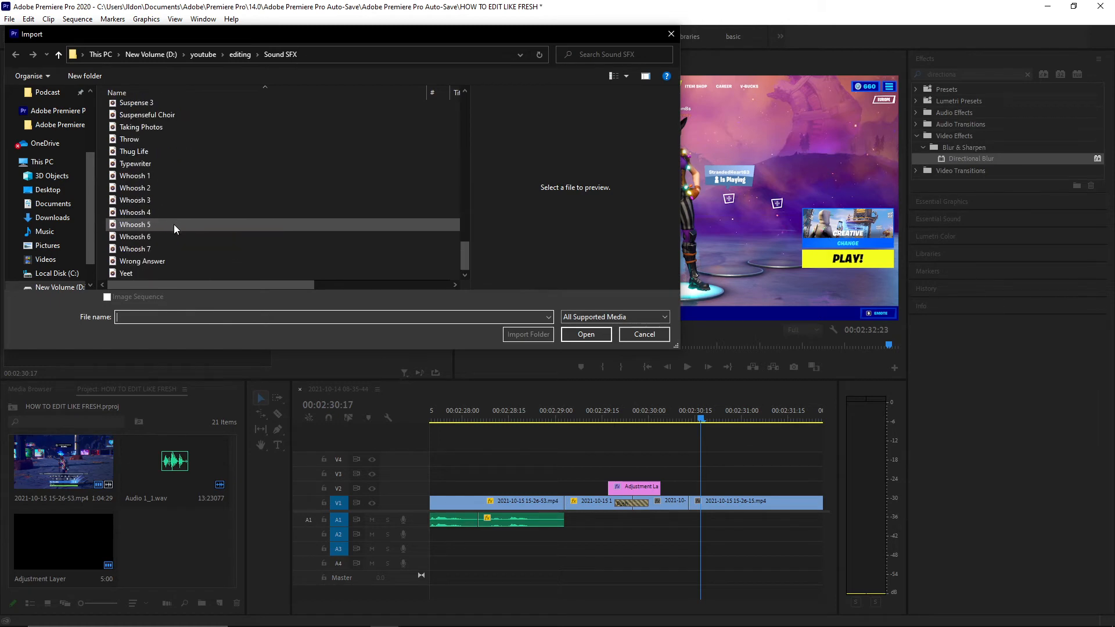
{"action": "left_click_drag", "start_coordinate": [156, 178], "coordinate": [155, 201]}
{"action": "key", "text": "Return"}
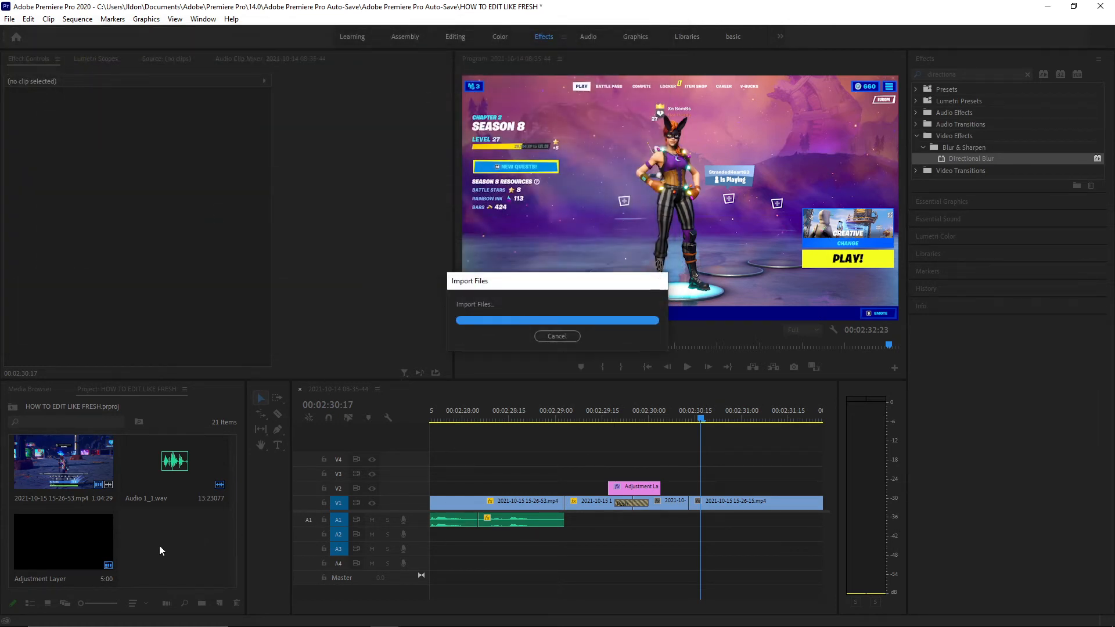
Try one of the imported whoosh sounds on A1 beneath the transition and remove it from the track.
{"action": "left_click_drag", "start_coordinate": [167, 545], "coordinate": [611, 521]}
{"action": "left_click", "coordinate": [615, 413]}
{"action": "key", "text": "space"}
{"action": "left_click", "coordinate": [633, 517]}
{"action": "key", "text": "Delete"}
Place Whoosh 3.mp3 on A1 at the start of the Push transition and play the transition with it.
{"action": "left_click_drag", "start_coordinate": [63, 543], "coordinate": [614, 520]}
{"action": "left_click_drag", "start_coordinate": [661, 414], "coordinate": [609, 419]}
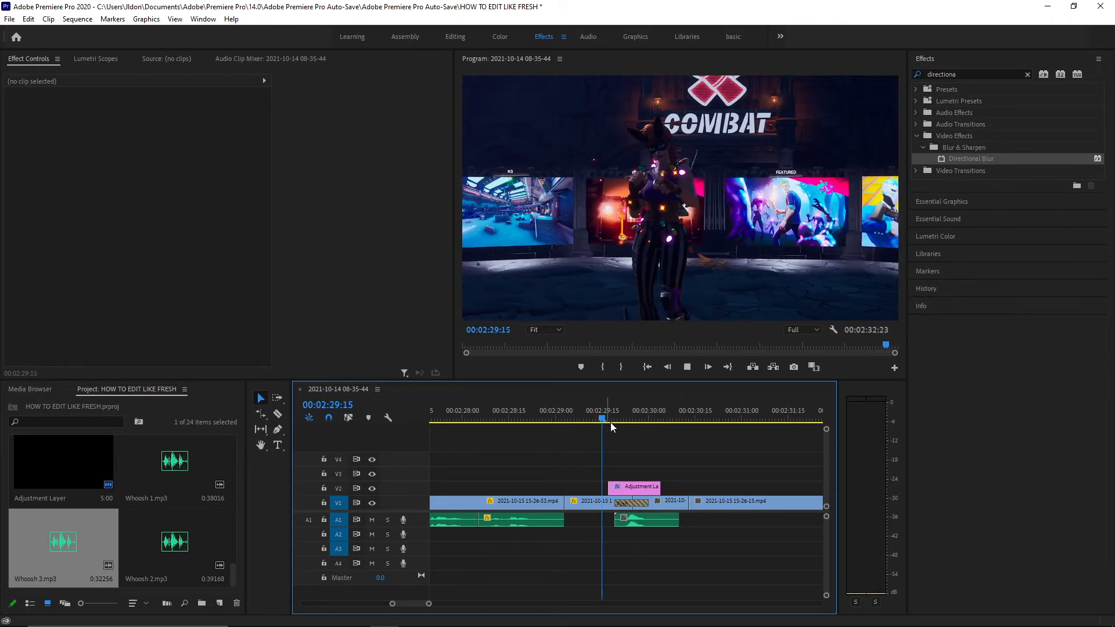
{"action": "key", "text": "space"}
{"action": "key", "text": "space"}
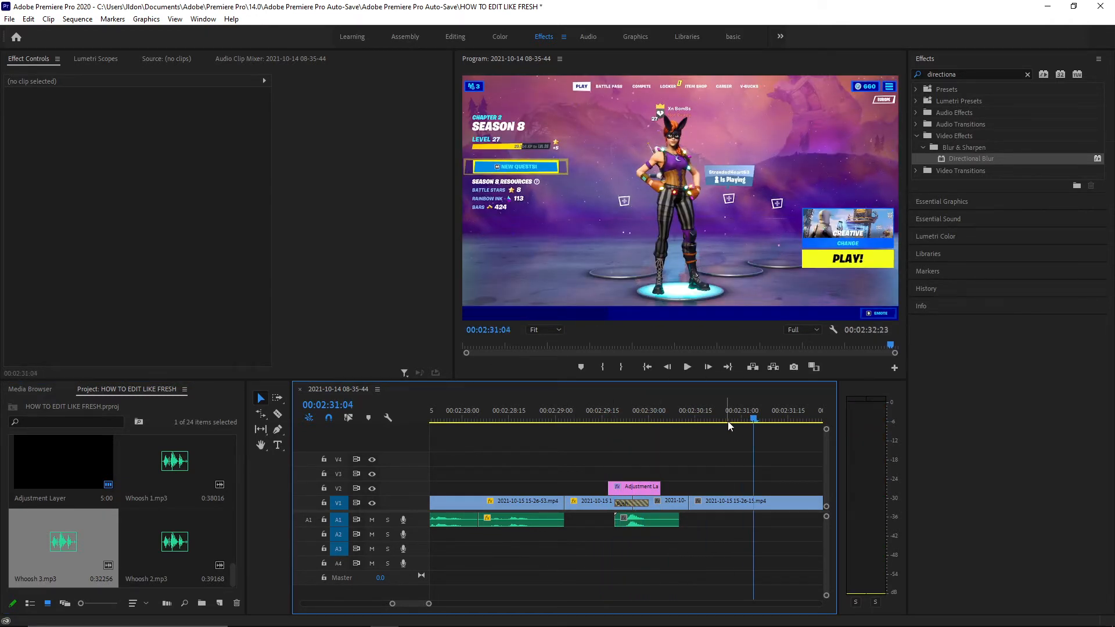
Play the start of the voice-over section and split its first V1 clip at 00:02:19:26.
{"action": "left_click_drag", "start_coordinate": [429, 603], "coordinate": [639, 517]}
{"action": "left_click", "coordinate": [595, 413]}
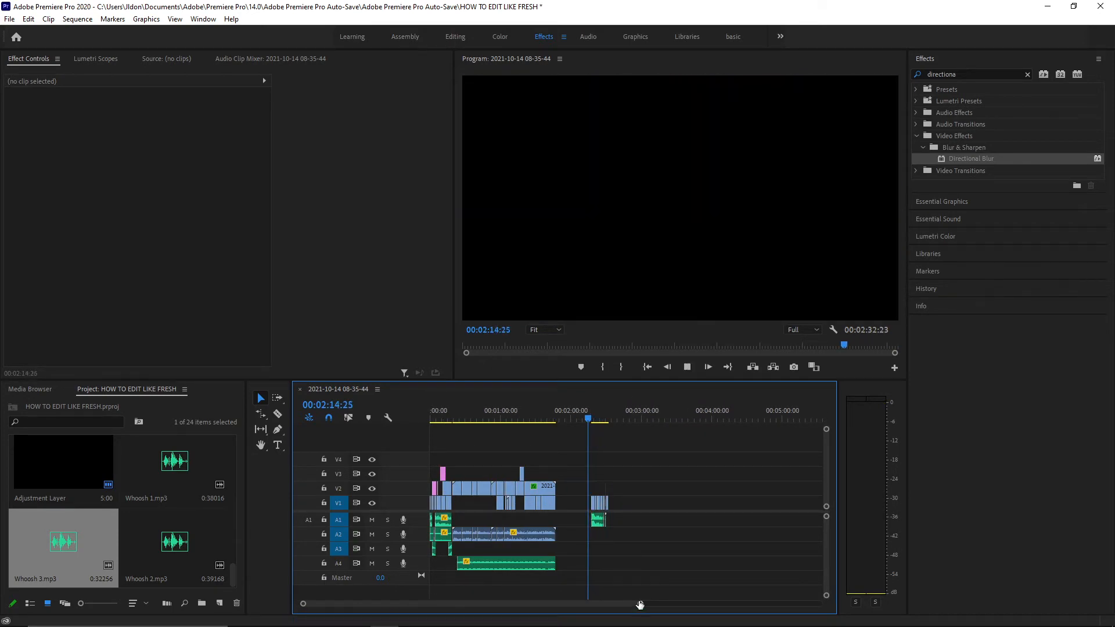
{"action": "left_click_drag", "start_coordinate": [640, 605], "coordinate": [459, 603]}
{"action": "key", "text": "space"}
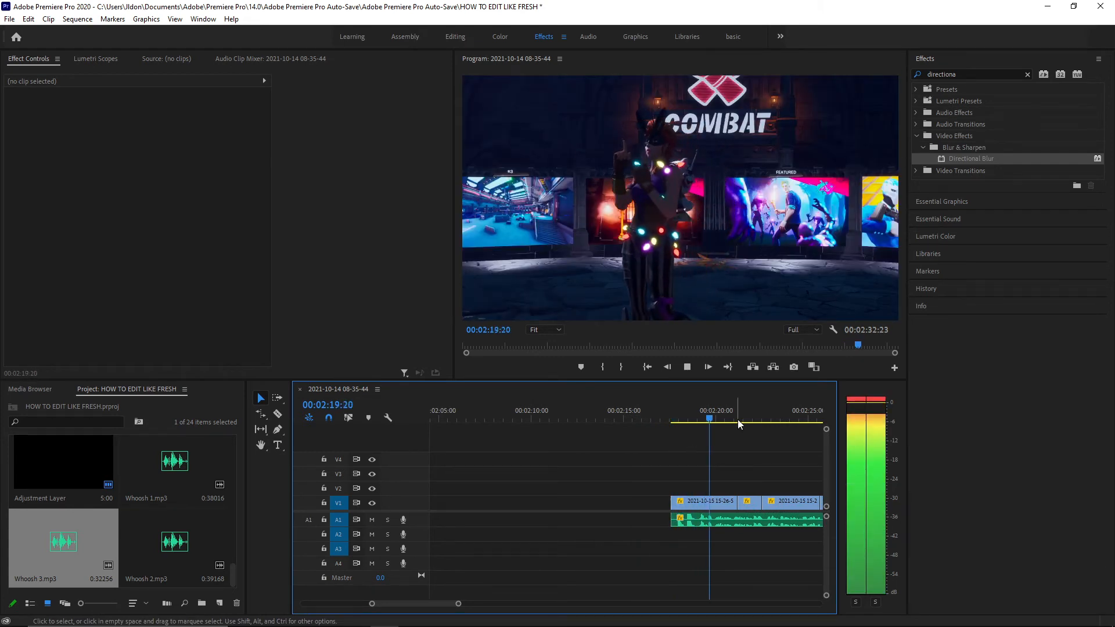
{"action": "left_click", "coordinate": [716, 419]}
{"action": "key", "text": "c"}
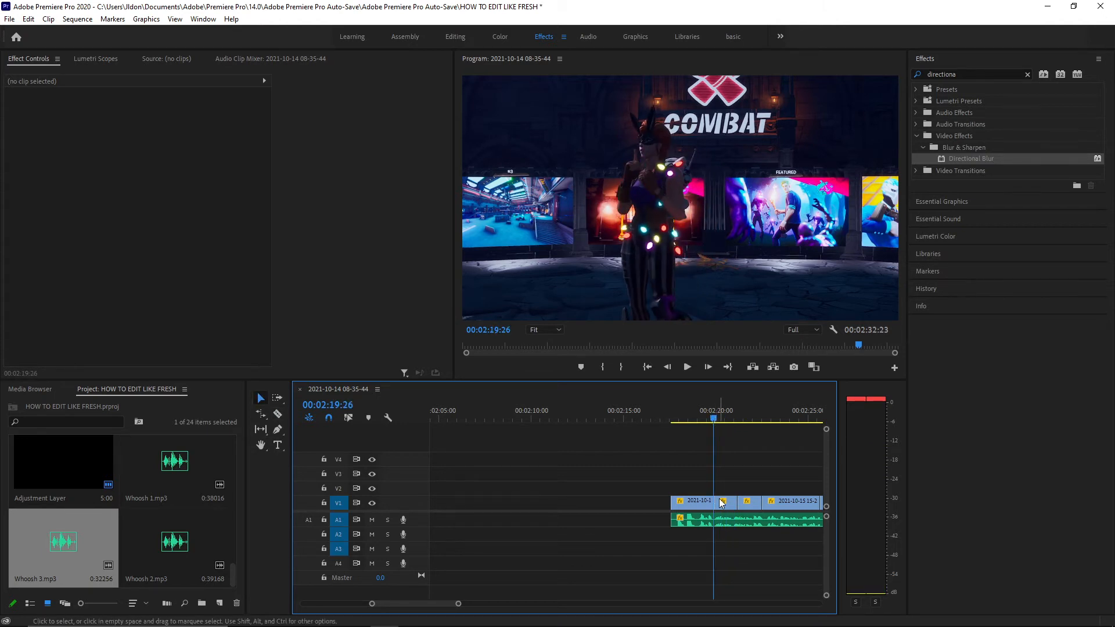
Add starting Scale and Position keyframes to the first voice-over clip on V1 at 00:02:18:26.
{"action": "left_click", "coordinate": [721, 503]}
{"action": "left_click_drag", "start_coordinate": [378, 79], "coordinate": [352, 81]}
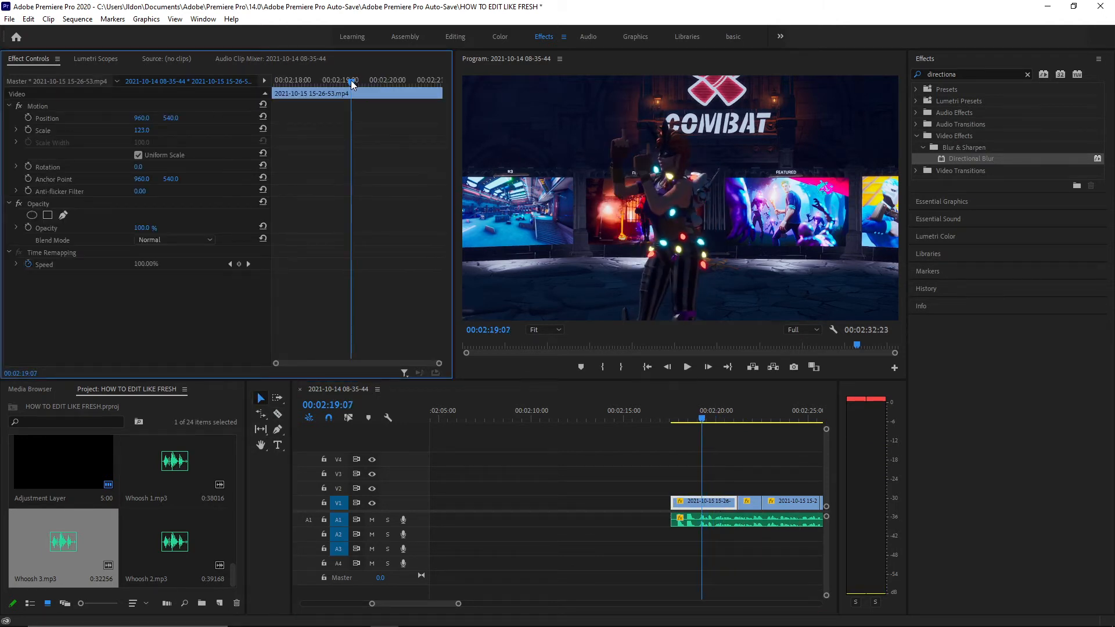
{"action": "left_click", "coordinate": [334, 81]}
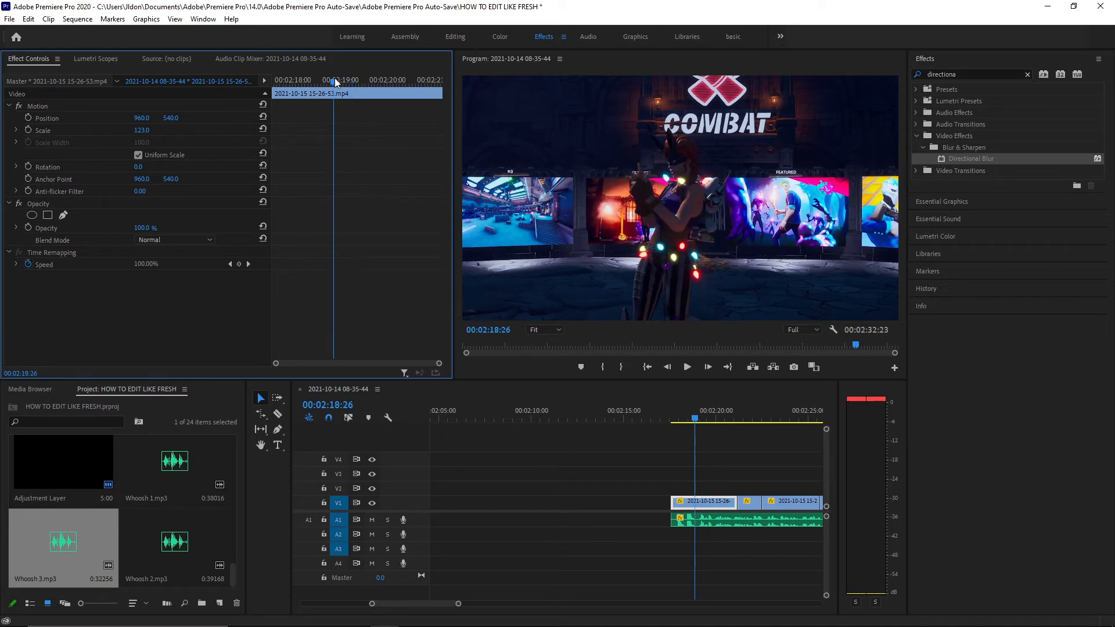
{"action": "left_click", "coordinate": [27, 130]}
{"action": "left_click", "coordinate": [28, 118]}
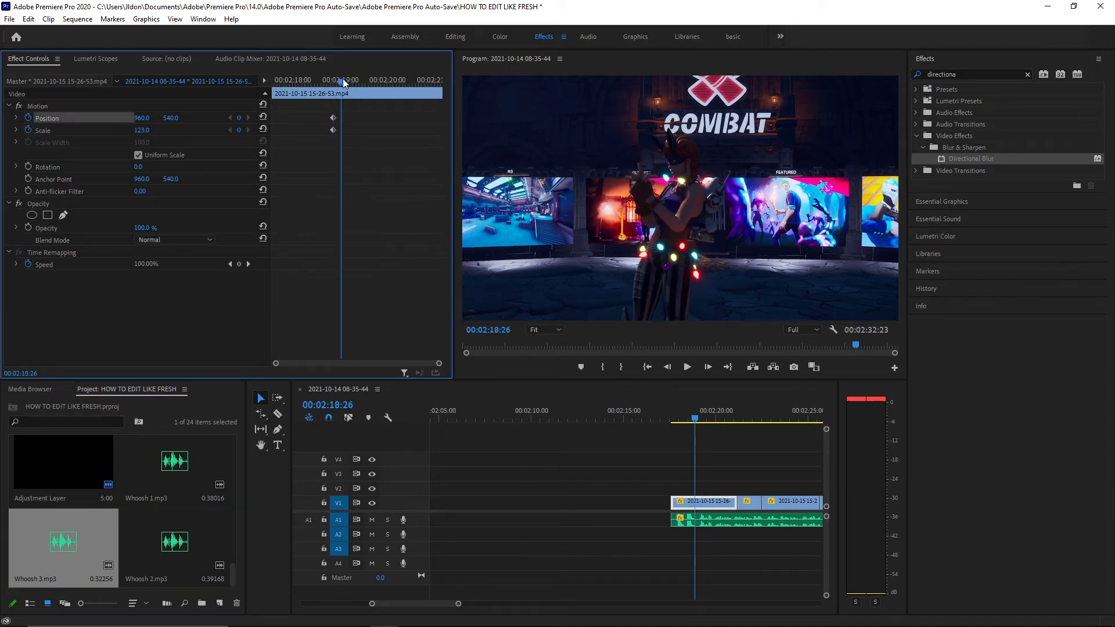
Add Position and Scale keyframes to the same clip at 00:02:20:00 and set the Scale there to 180.
{"action": "key", "text": "space"}
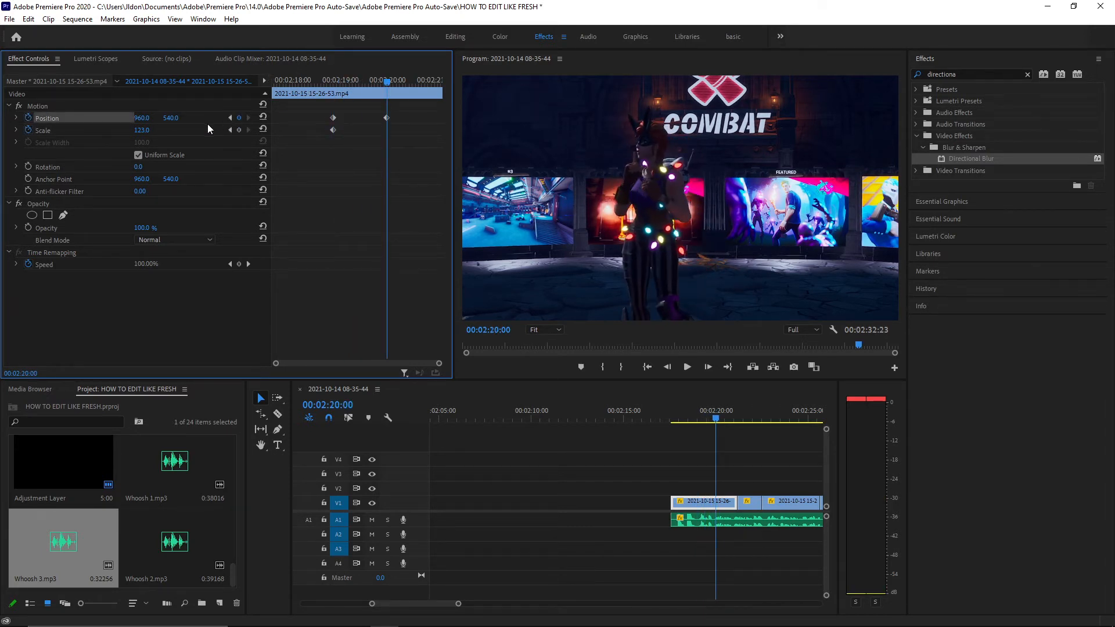
{"action": "left_click", "coordinate": [238, 130]}
{"action": "left_click_drag", "start_coordinate": [142, 130], "coordinate": [178, 129]}
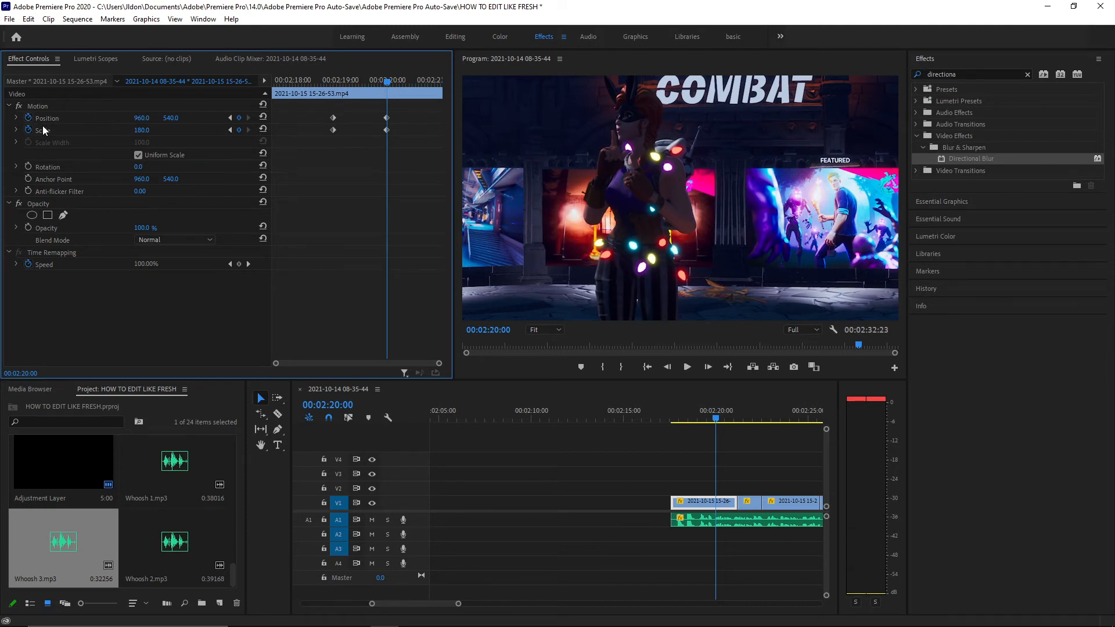
Ease the two Scale keyframes in and out and move them slightly farther apart for a smoother zoom.
{"action": "left_click", "coordinate": [16, 130]}
{"action": "right_click", "coordinate": [387, 130]}
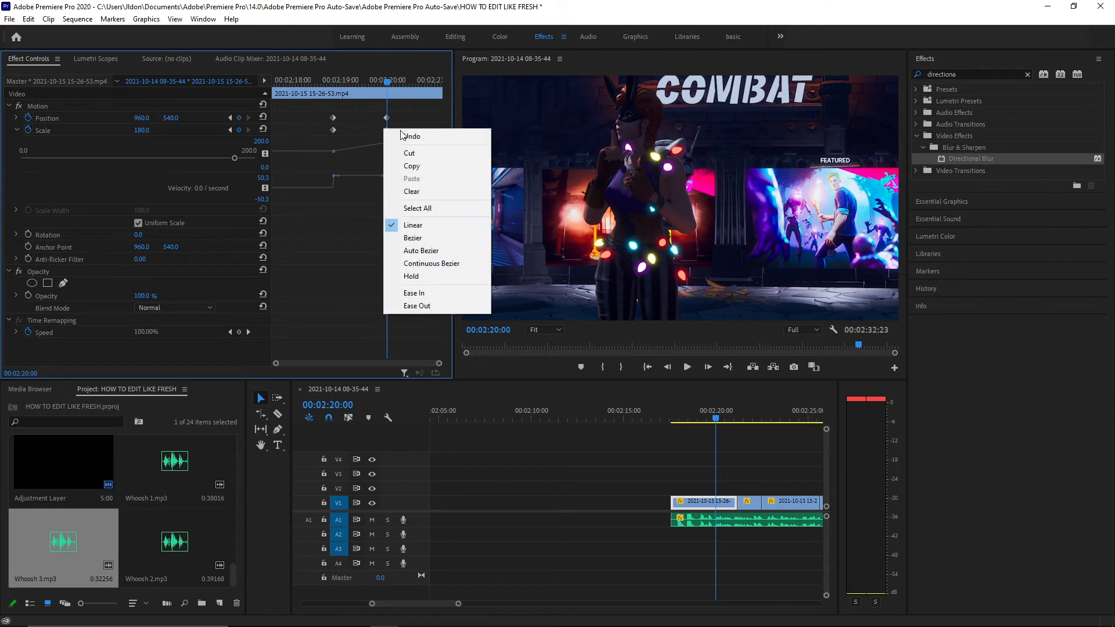
{"action": "left_click", "coordinate": [416, 293]}
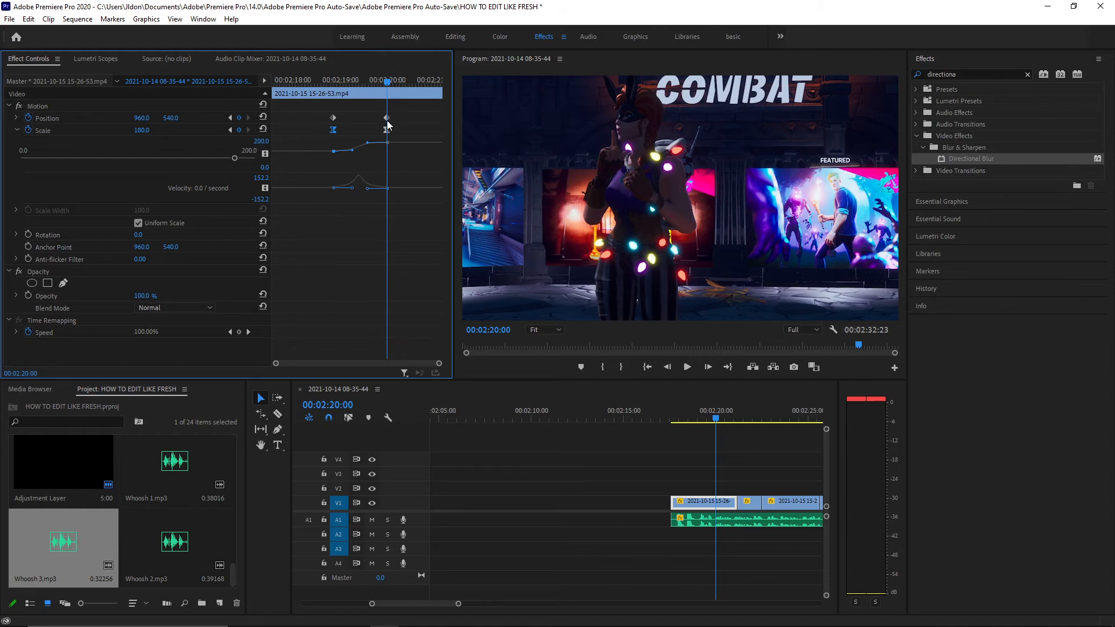
{"action": "left_click_drag", "start_coordinate": [385, 131], "coordinate": [399, 130]}
{"action": "left_click_drag", "start_coordinate": [332, 131], "coordinate": [320, 130]}
{"action": "left_click", "coordinate": [343, 124]}
Play the voice-over section from its start to review the eased zoom and the following cuts.
{"action": "left_click_drag", "start_coordinate": [352, 82], "coordinate": [253, 107]}
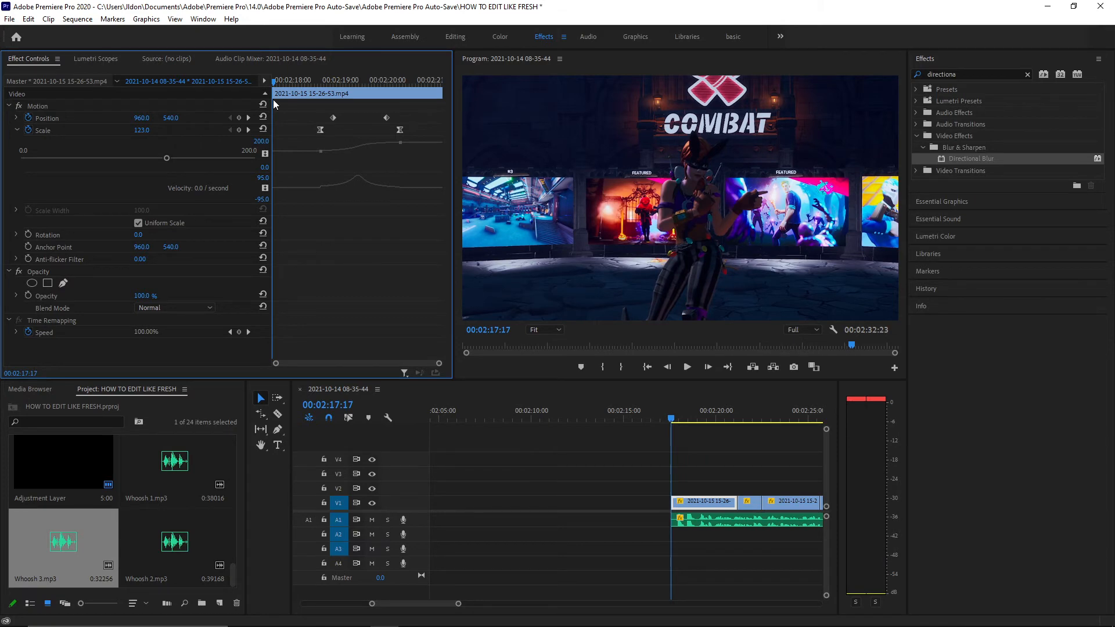
{"action": "key", "text": "space"}
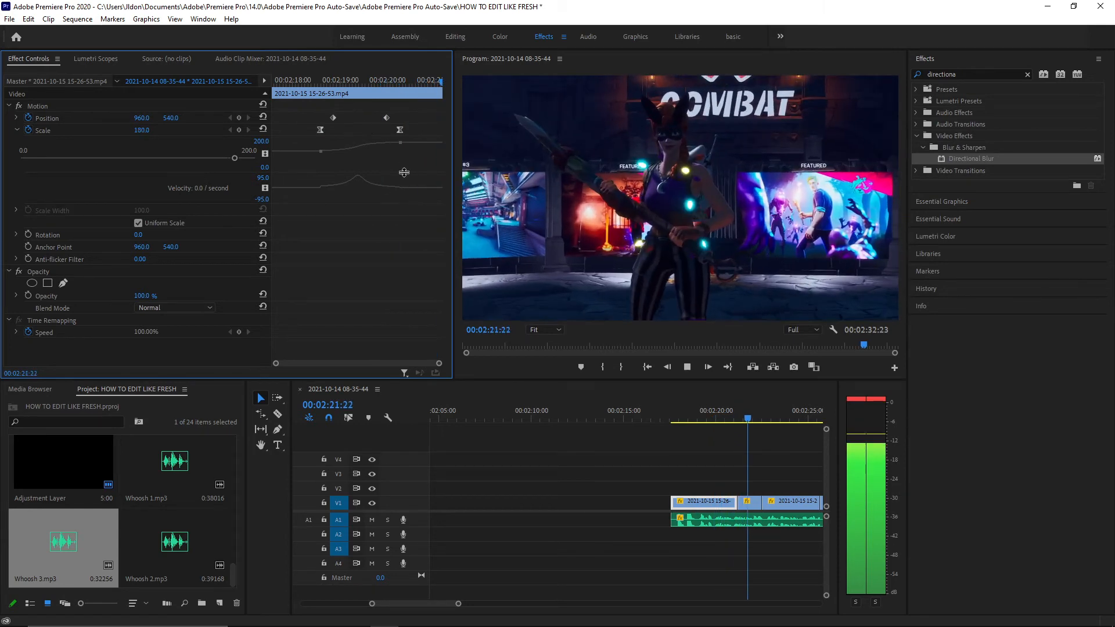
{"action": "key", "text": "space"}
{"action": "key", "text": "space"}
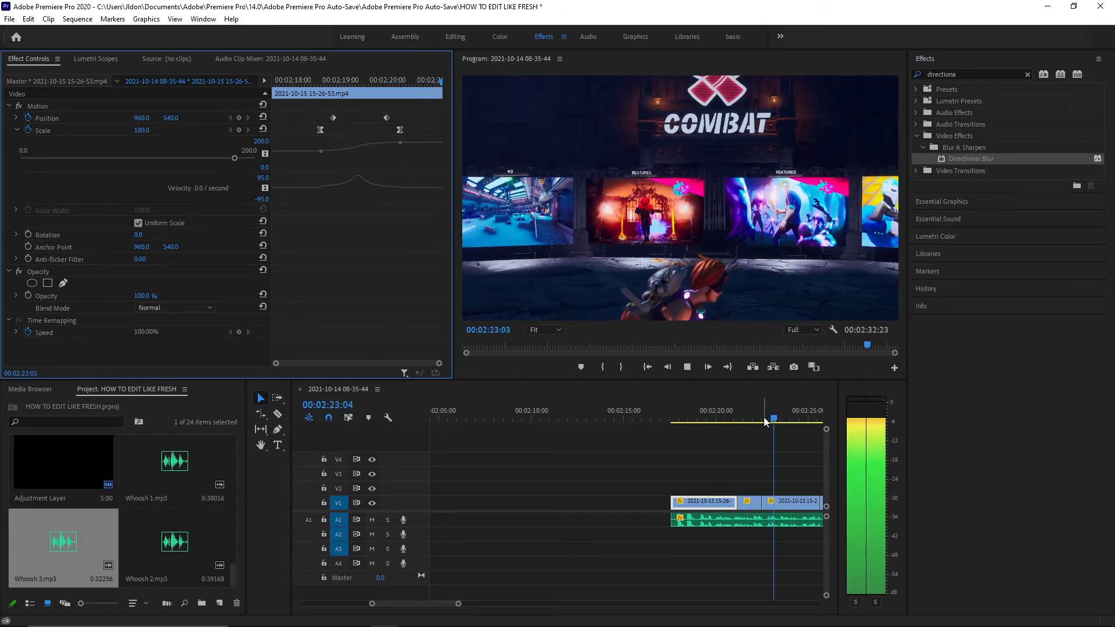
{"action": "key", "text": "space"}
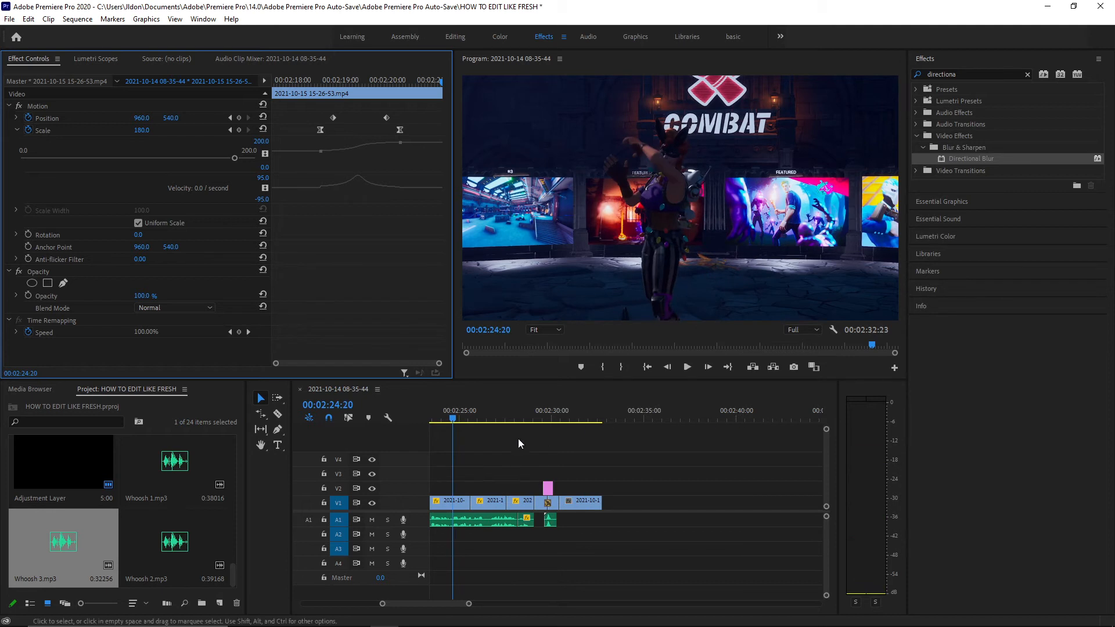
Split the V1 clip at 00:02:24:20 and select the part after the cut.
{"action": "left_click", "coordinate": [452, 503]}
{"action": "key", "text": "v"}
{"action": "key", "text": "space"}
{"action": "key", "text": "space"}
{"action": "left_click", "coordinate": [458, 503]}
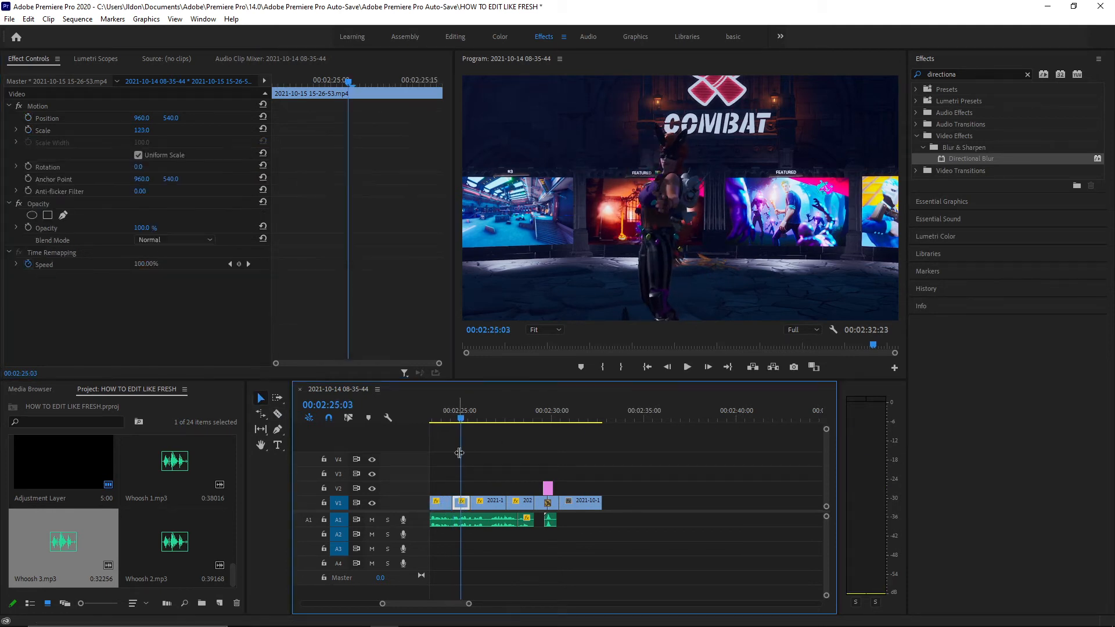
Keyframe a quick zoom on the new part, with Scale 123 at its start and 203 at 00:02:24:26.
{"action": "left_click_drag", "start_coordinate": [299, 79], "coordinate": [127, 138]}
{"action": "left_click", "coordinate": [33, 131]}
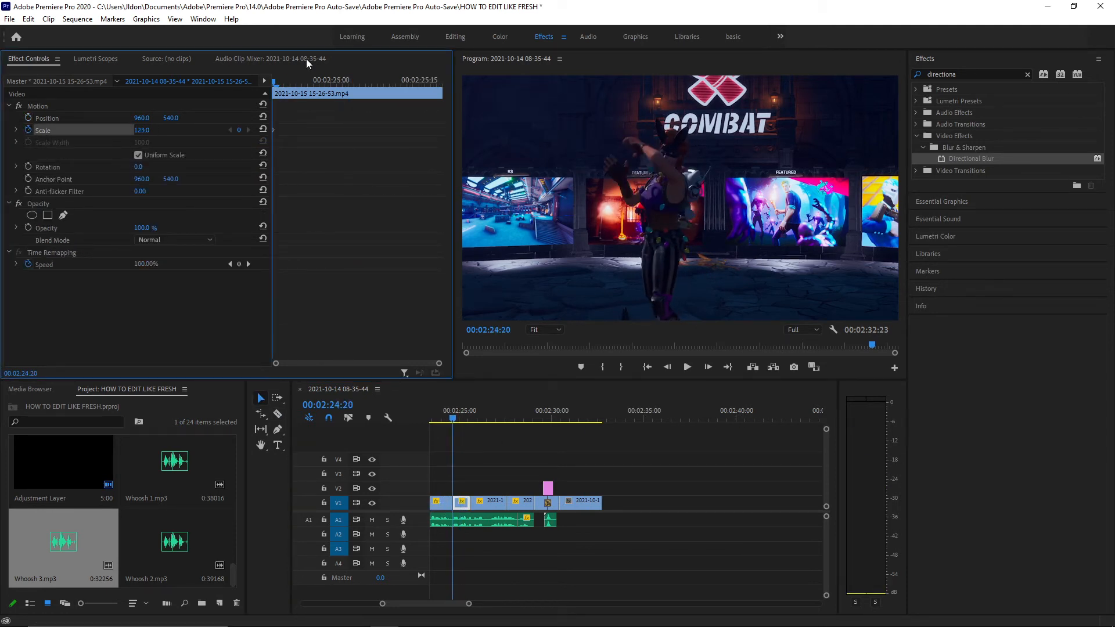
{"action": "left_click", "coordinate": [307, 80]}
{"action": "left_click_drag", "start_coordinate": [141, 130], "coordinate": [98, 130]}
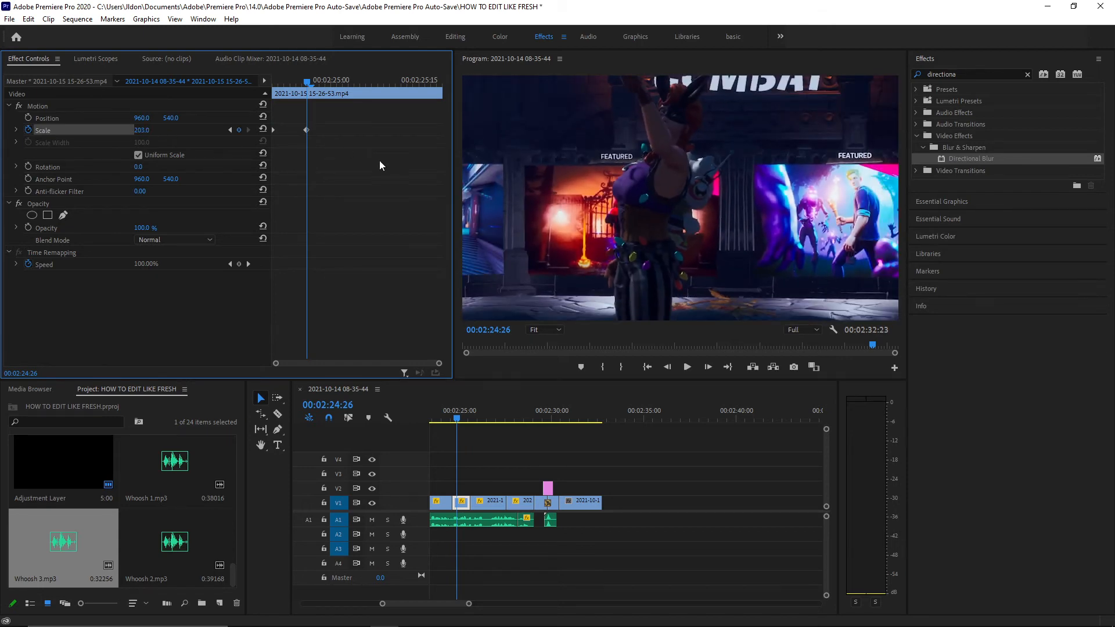
Play the quick zoom and the clips that follow it.
{"action": "key", "text": "space"}
{"action": "key", "text": "space"}
{"action": "key", "text": "space"}
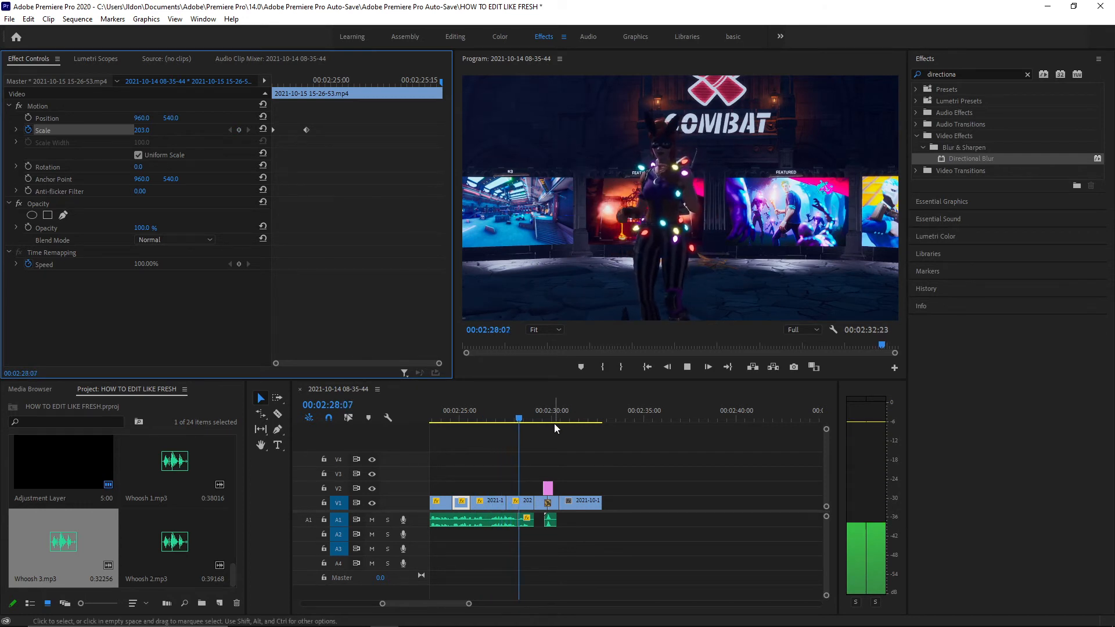
{"action": "key", "text": "space"}
Place the dramatic film music on A2 beneath the voice-over, aligned with the start of the section.
{"action": "scroll", "coordinate": [165, 493], "scroll_direction": "up", "scroll_amount": 5}
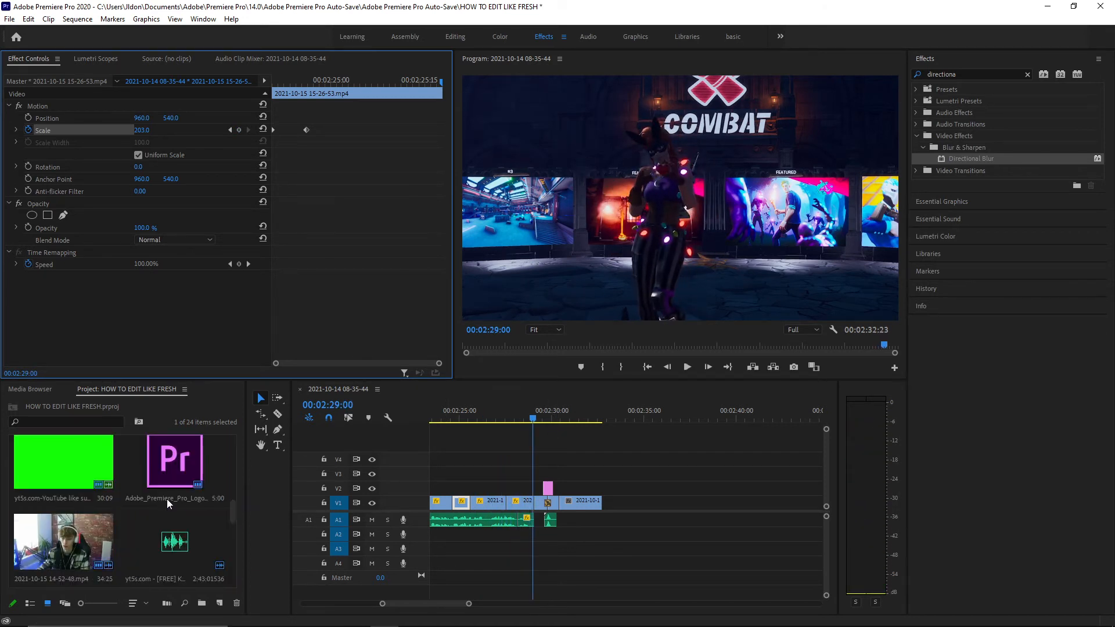
{"action": "scroll", "coordinate": [156, 502], "scroll_direction": "up", "scroll_amount": 5}
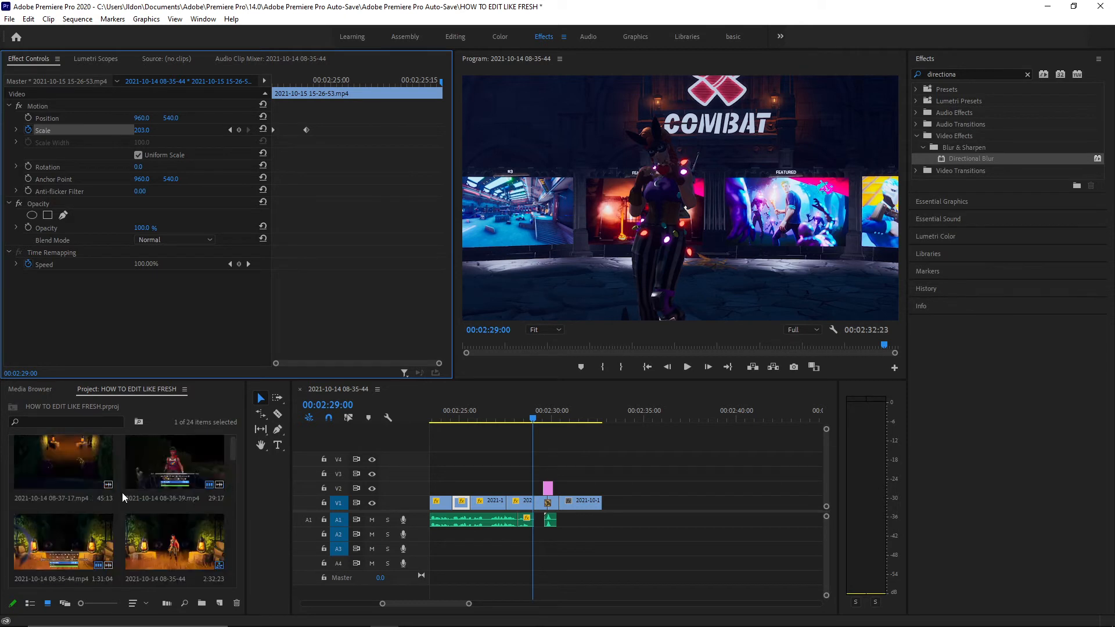
{"action": "scroll", "coordinate": [109, 473], "scroll_direction": "down", "scroll_amount": 3}
{"action": "left_click_drag", "start_coordinate": [94, 481], "coordinate": [472, 549]}
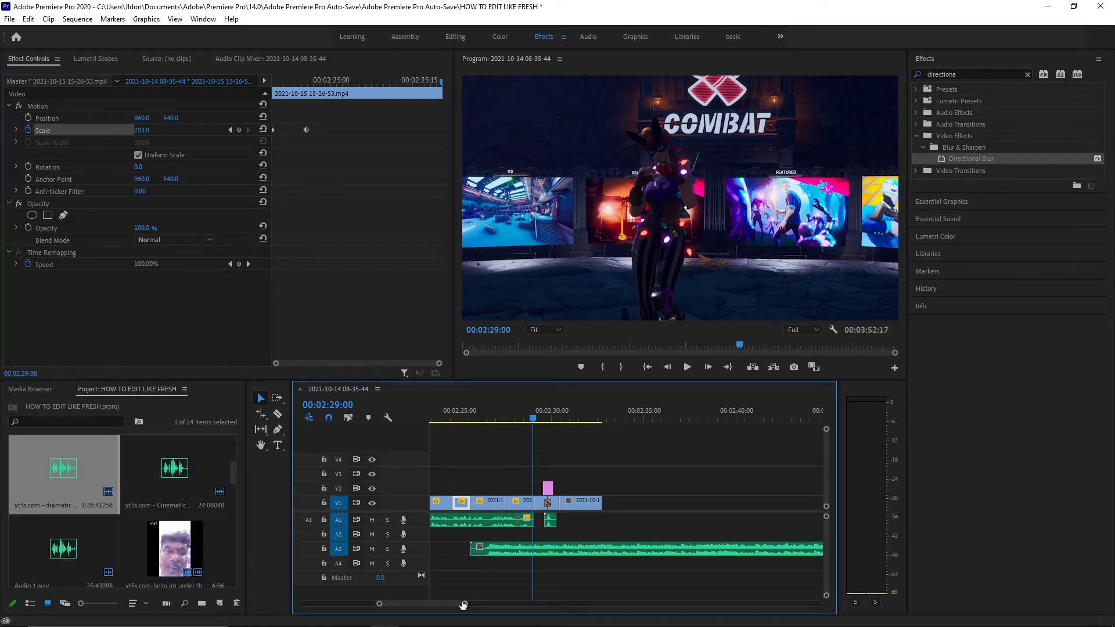
{"action": "left_click_drag", "start_coordinate": [463, 605], "coordinate": [527, 604]}
{"action": "left_click_drag", "start_coordinate": [653, 551], "coordinate": [626, 539]}
Cut the A2 music near the Push transition and delete the remainder after the cut.
{"action": "left_click", "coordinate": [630, 535]}
{"action": "key", "text": "v"}
{"action": "left_click", "coordinate": [643, 534]}
{"action": "key", "text": "Delete"}
Lower the audio gain of the A2 music and play the voice-over section with it.
{"action": "right_click", "coordinate": [602, 537]}
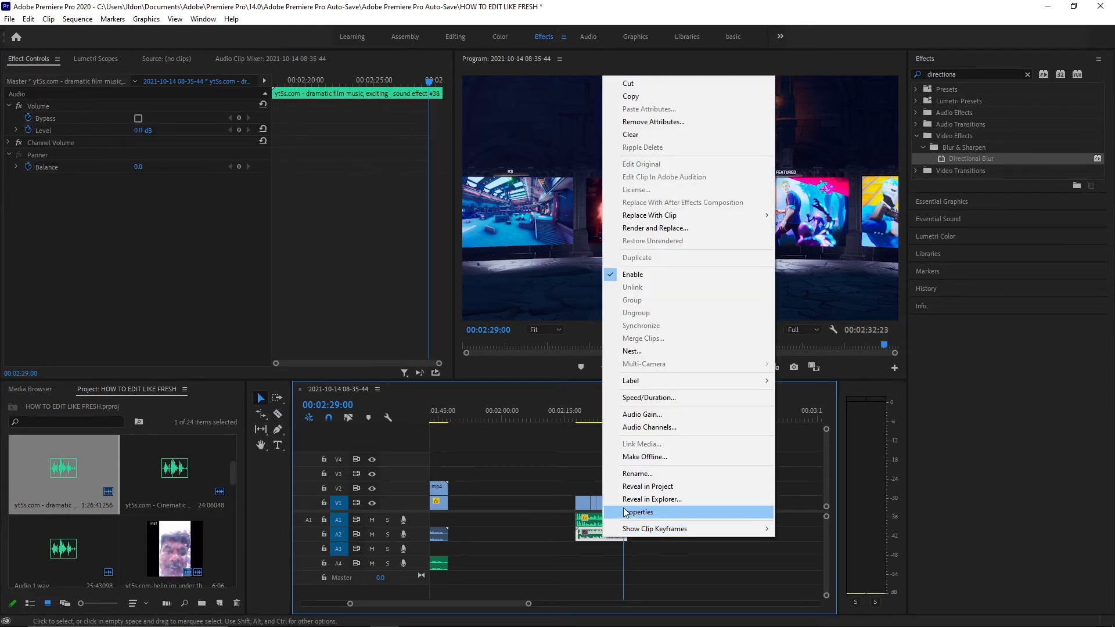
{"action": "left_click", "coordinate": [662, 415]}
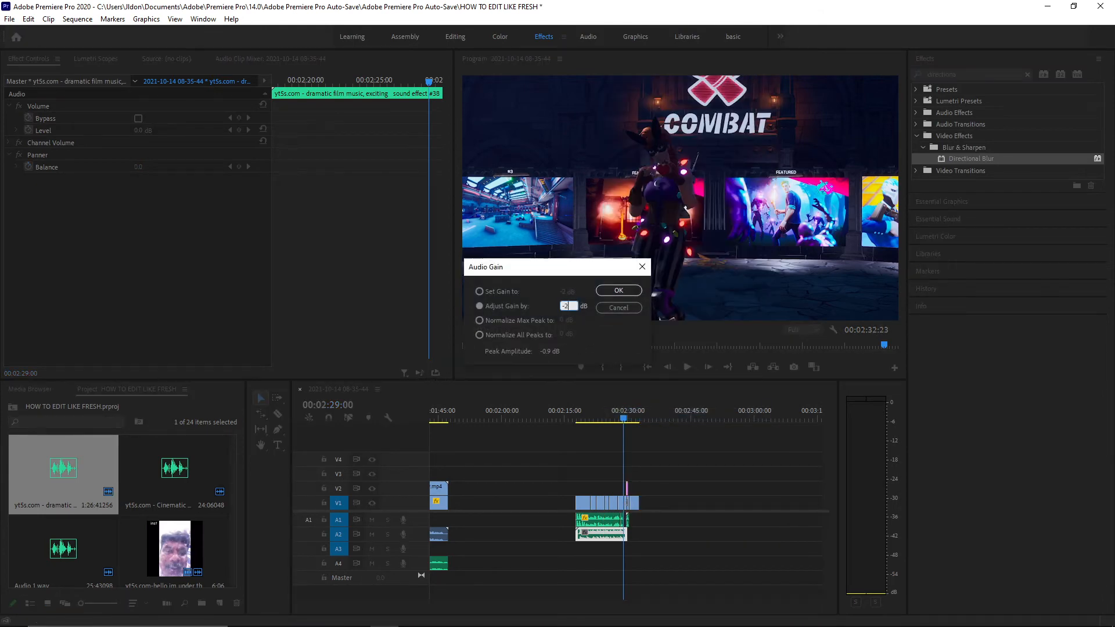
{"action": "key", "text": "Return"}
{"action": "left_click_drag", "start_coordinate": [556, 417], "coordinate": [578, 430]}
{"action": "key", "text": "space"}
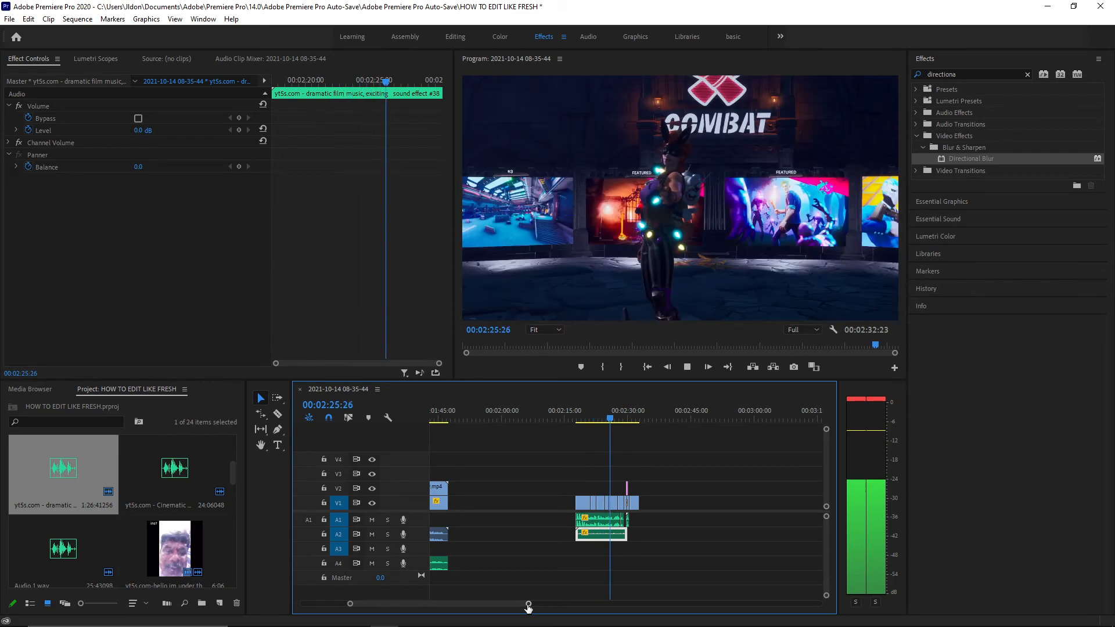
{"action": "key", "text": "space"}
Delete the V1 clip after the quick-zoom clip and extend the zoomed clip to fill the gap.
{"action": "left_click_drag", "start_coordinate": [528, 606], "coordinate": [482, 600]}
{"action": "mouse_move", "coordinate": [621, 414]}
{"action": "left_mouse_down"}
{"action": "mouse_move", "coordinate": [640, 413]}
{"action": "mouse_move", "coordinate": [622, 414]}
{"action": "left_mouse_up"}
{"action": "left_click", "coordinate": [602, 504]}
{"action": "key", "text": "Delete"}
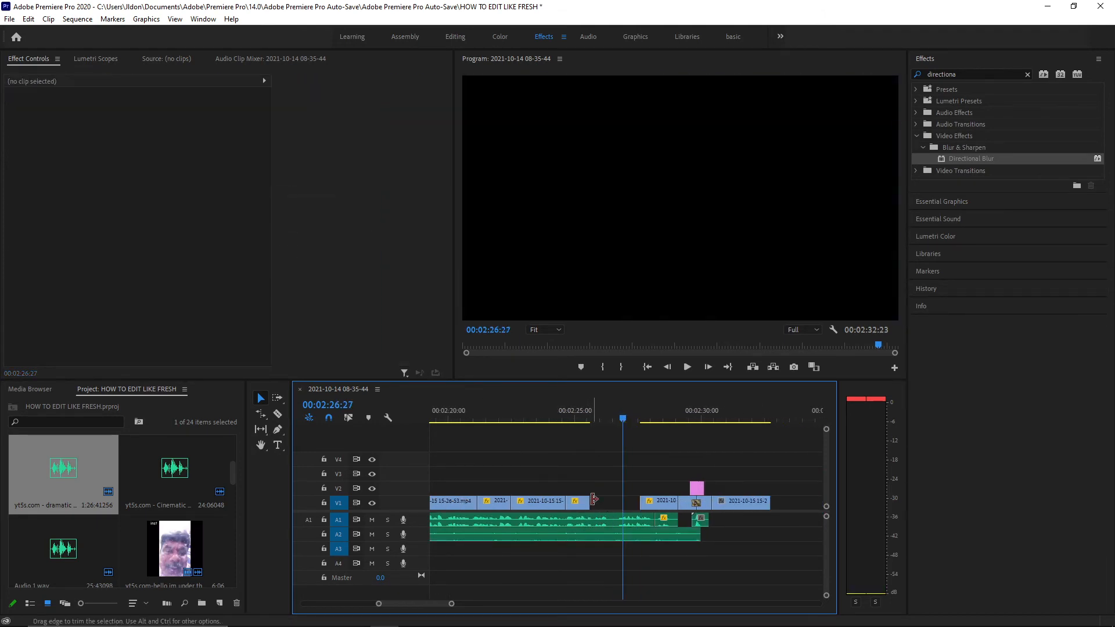
{"action": "left_click_drag", "start_coordinate": [589, 500], "coordinate": [645, 500]}
Play the extended zoomed clip through to the Push transition.
{"action": "left_click_drag", "start_coordinate": [624, 418], "coordinate": [549, 419]}
{"action": "key", "text": "space"}
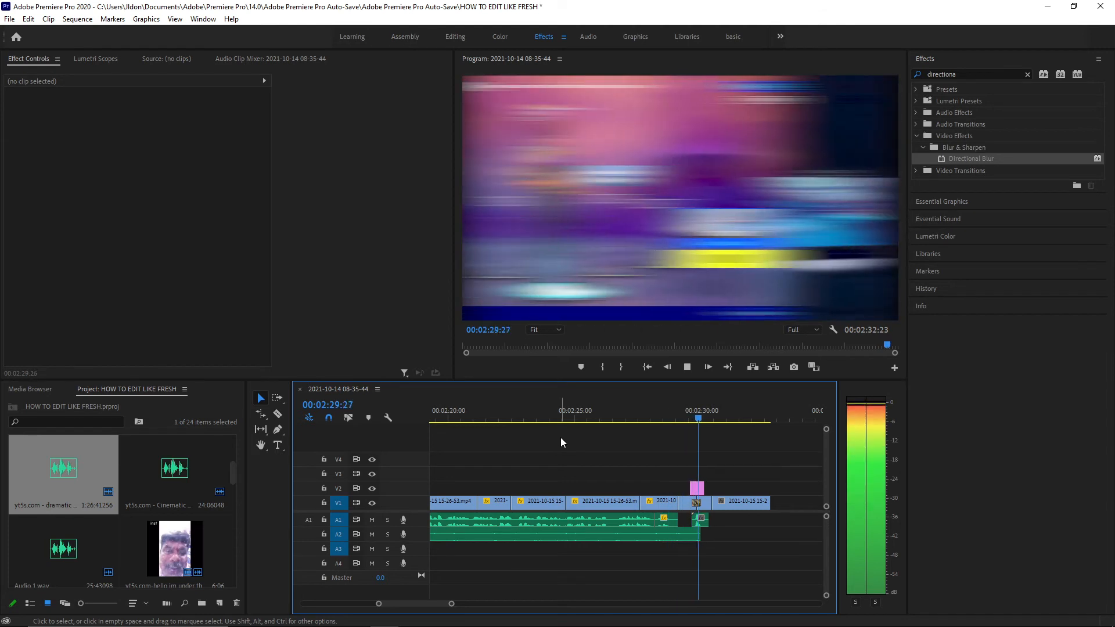
{"action": "key", "text": "space"}
Try a copy of the earlier animated Premiere Pro logo on V2 over the zoomed clip, play it and remove it.
{"action": "left_click_drag", "start_coordinate": [452, 604], "coordinate": [493, 604]}
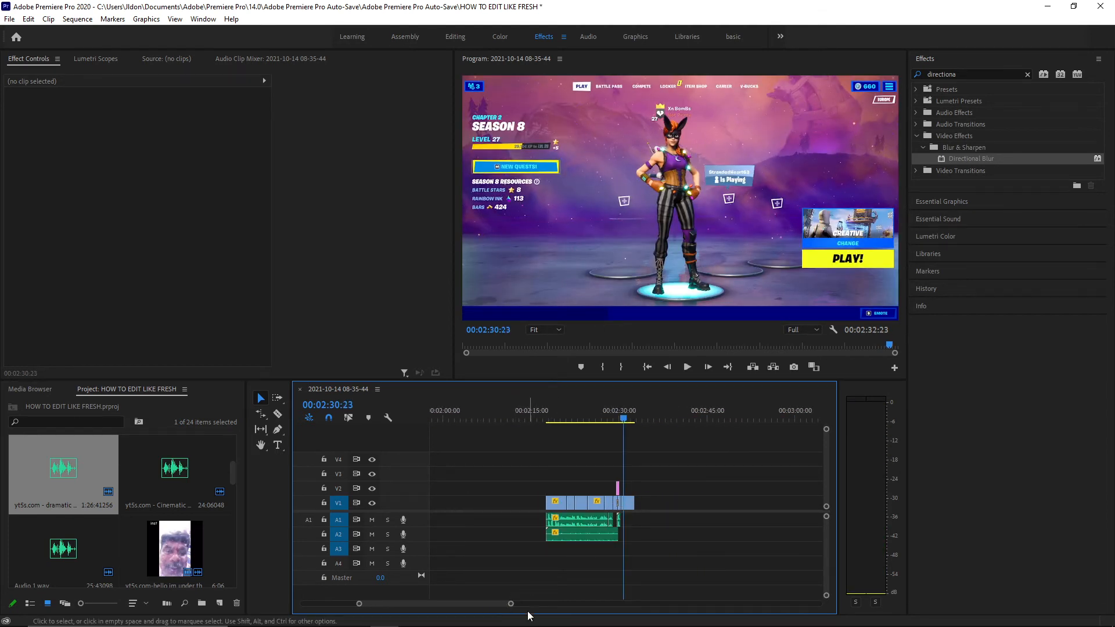
{"action": "left_click_drag", "start_coordinate": [512, 606], "coordinate": [604, 581]}
{"action": "left_click", "coordinate": [598, 419]}
{"action": "left_click_drag", "start_coordinate": [444, 476], "coordinate": [596, 485]}
{"action": "left_click_drag", "start_coordinate": [600, 419], "coordinate": [591, 420]}
{"action": "key", "text": "space"}
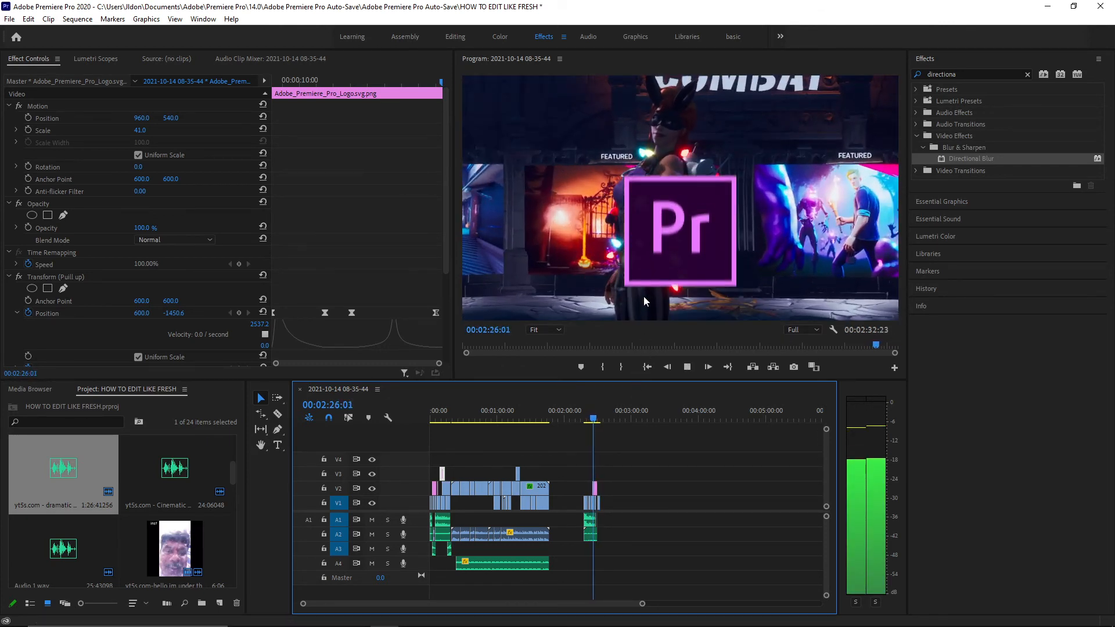
{"action": "key", "text": "space"}
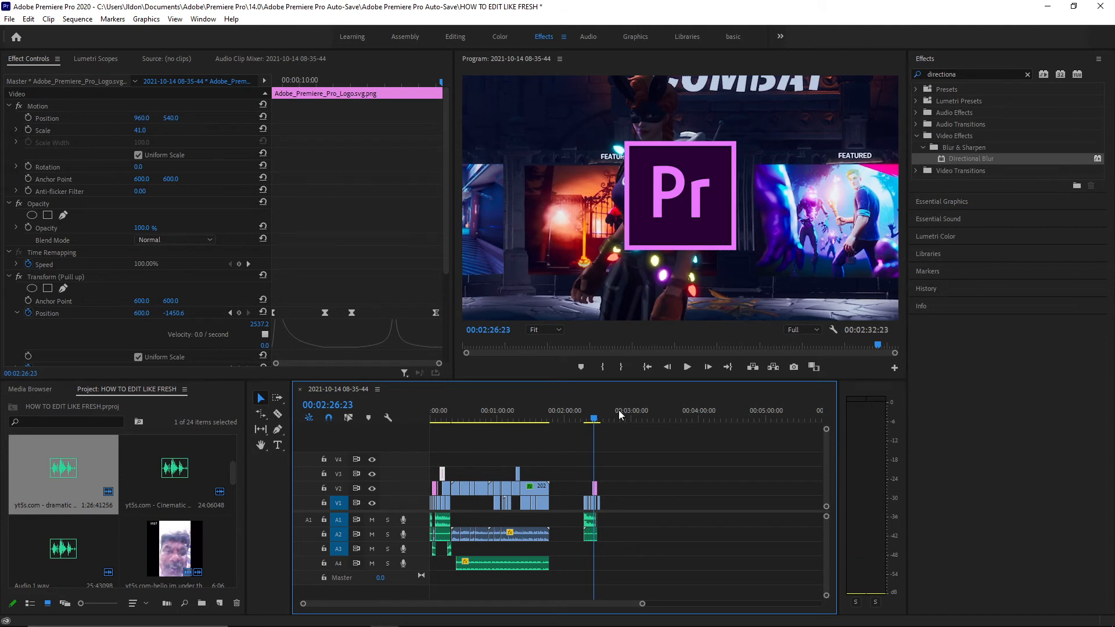
{"action": "left_click_drag", "start_coordinate": [643, 604], "coordinate": [581, 605]}
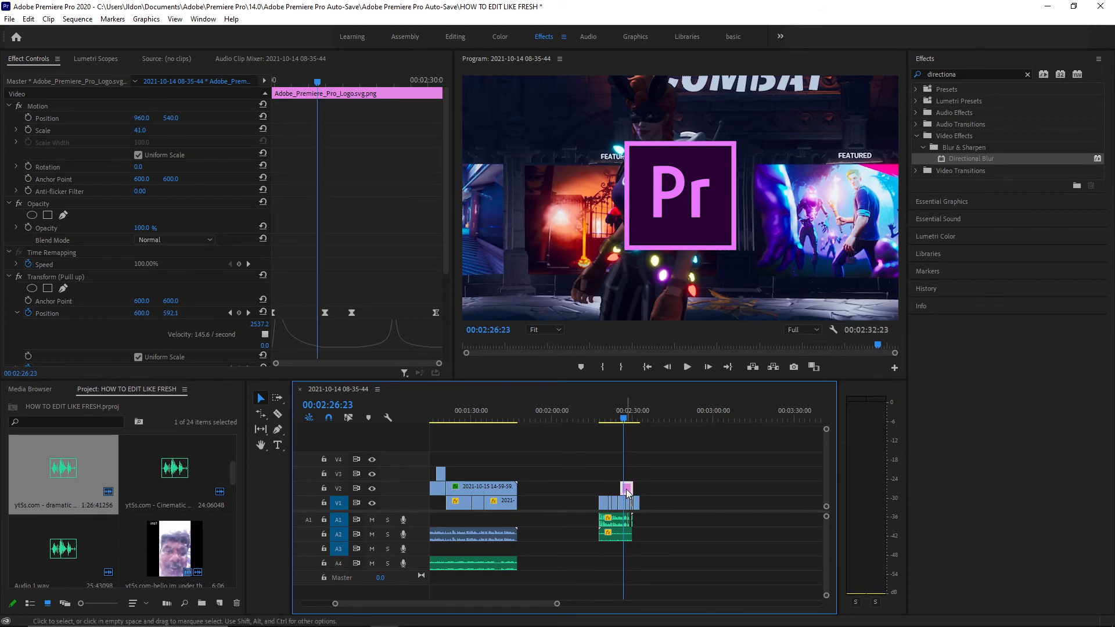
{"action": "key", "text": "Delete"}
Import the Premiere Pro logo image from the Downloads folder and place it on V2 at 00:02:26:23.
{"action": "scroll", "coordinate": [187, 501], "scroll_direction": "down", "scroll_amount": 5}
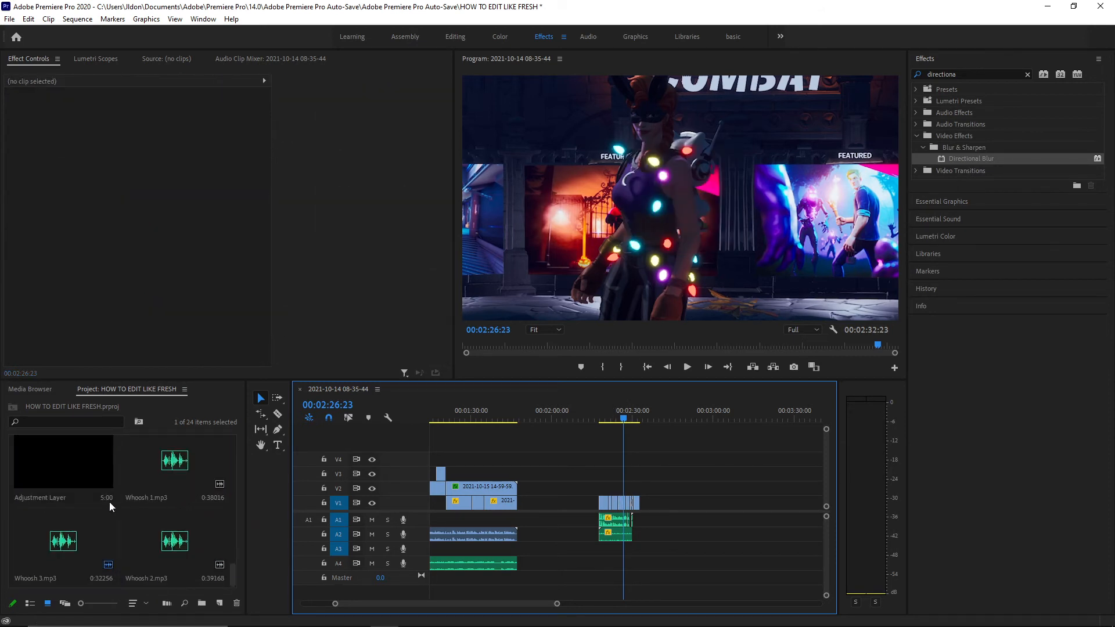
{"action": "scroll", "coordinate": [131, 506], "scroll_direction": "up", "scroll_amount": 5}
{"action": "left_click", "coordinate": [124, 577]}
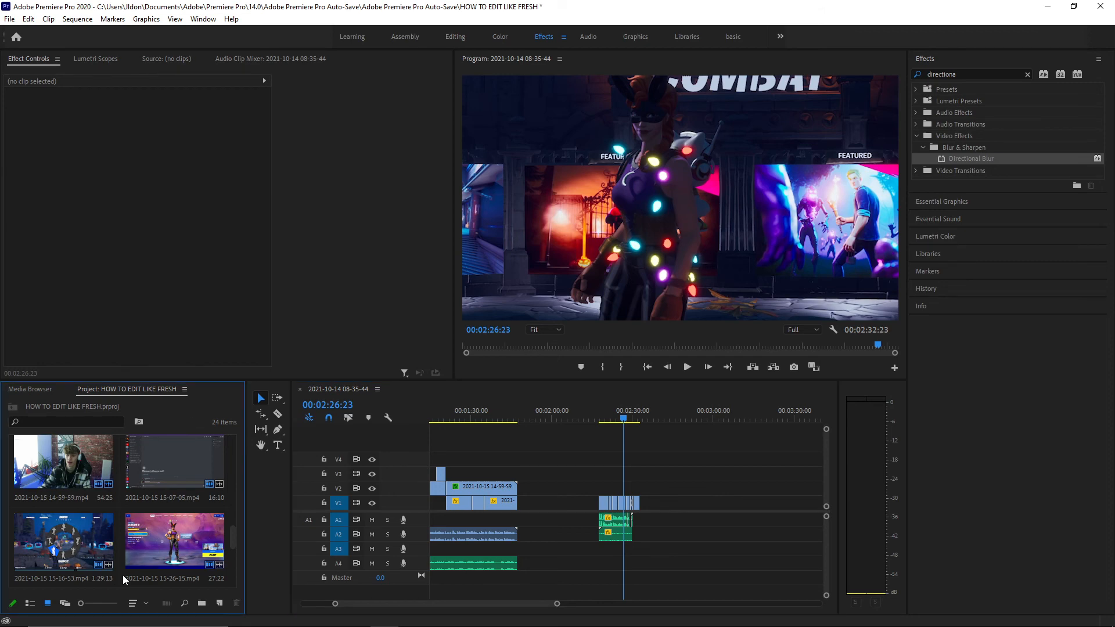
{"action": "double_click", "coordinate": [123, 576]}
{"action": "left_click", "coordinate": [52, 218]}
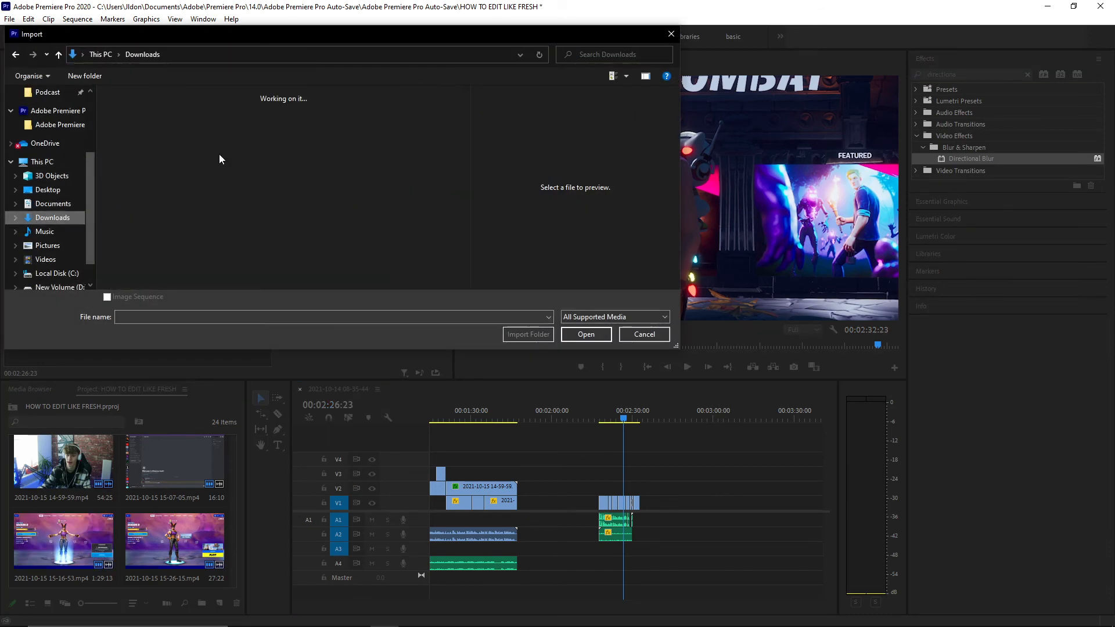
{"action": "double_click", "coordinate": [194, 127]}
{"action": "left_click_drag", "start_coordinate": [104, 553], "coordinate": [631, 491]}
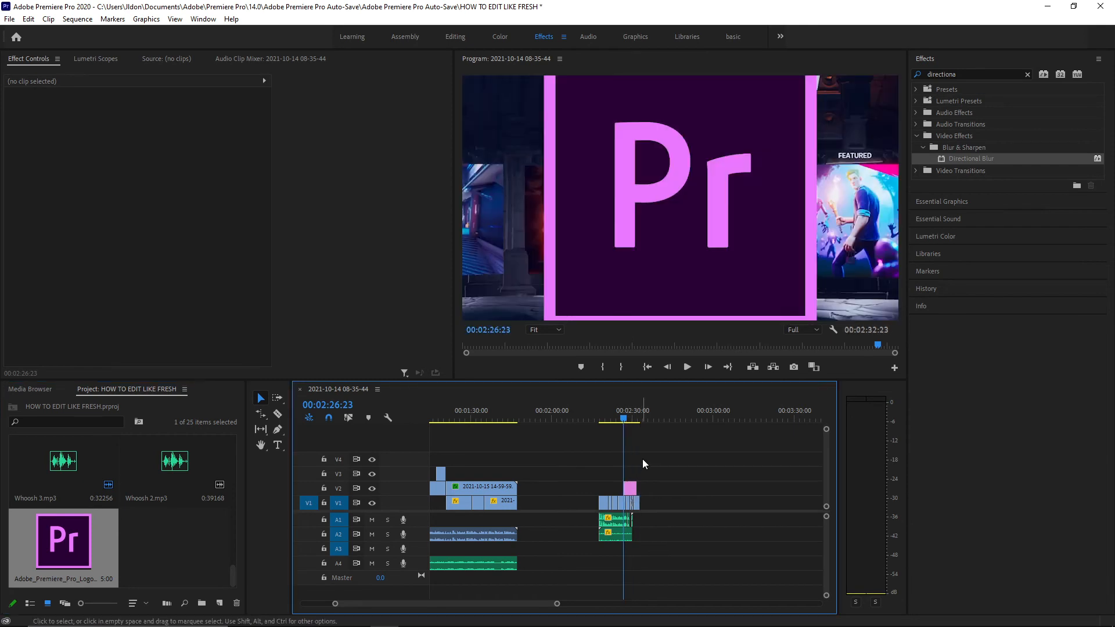
Apply the Pull up preset to the logo clip on V2 and play its animation.
{"action": "key", "text": "space"}
{"action": "left_click", "coordinate": [631, 486]}
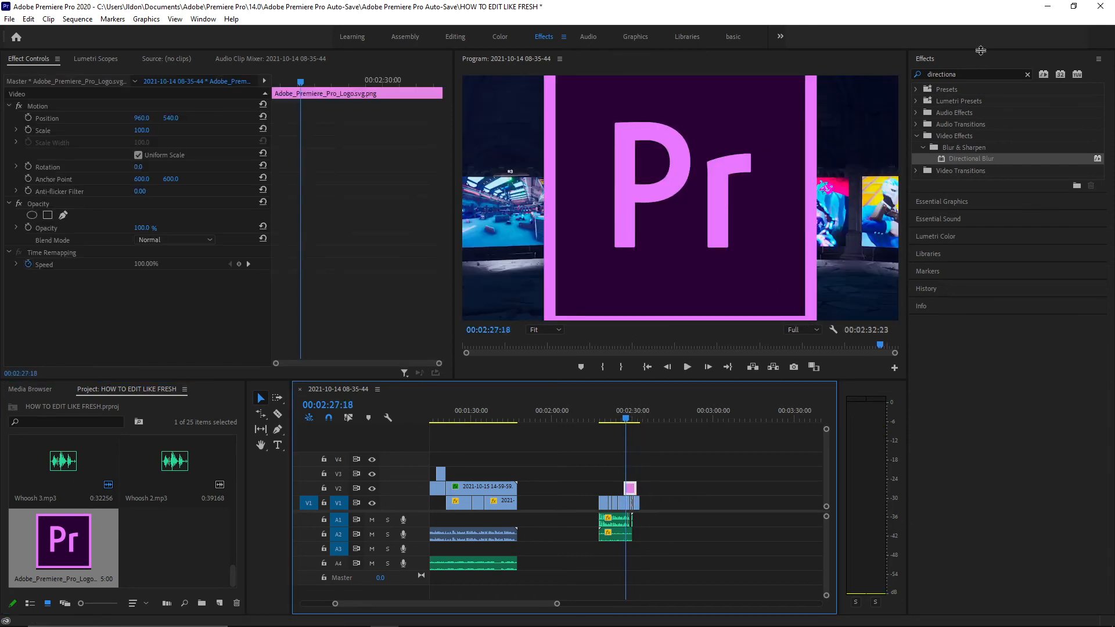
{"action": "left_click", "coordinate": [965, 73]}
{"action": "key", "text": "BackSpace"}
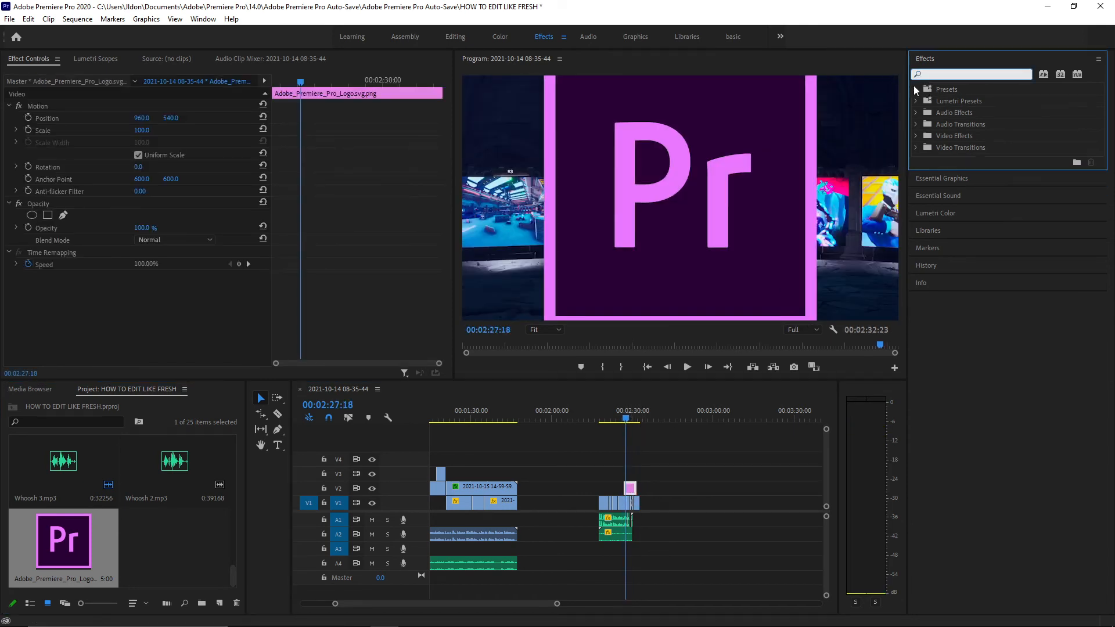
{"action": "left_click", "coordinate": [916, 89]}
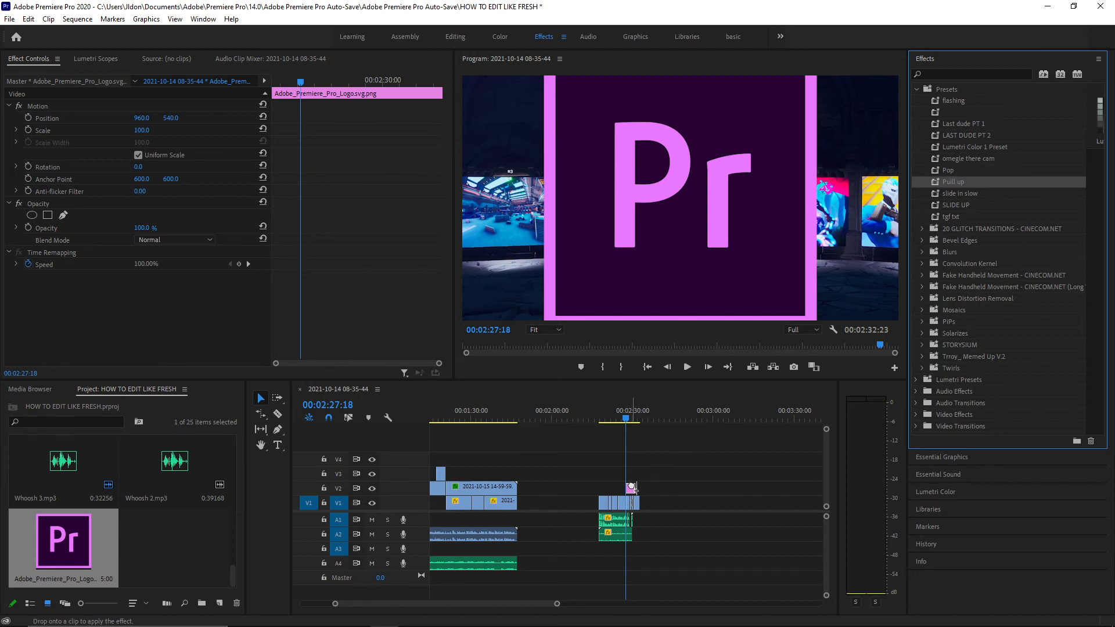
{"action": "left_click_drag", "start_coordinate": [631, 486], "coordinate": [631, 487]}
{"action": "mouse_move", "coordinate": [614, 415]}
{"action": "left_mouse_down"}
{"action": "mouse_move", "coordinate": [607, 405]}
{"action": "mouse_move", "coordinate": [647, 417]}
{"action": "mouse_move", "coordinate": [627, 422]}
{"action": "left_mouse_up"}
{"action": "key", "text": "space"}
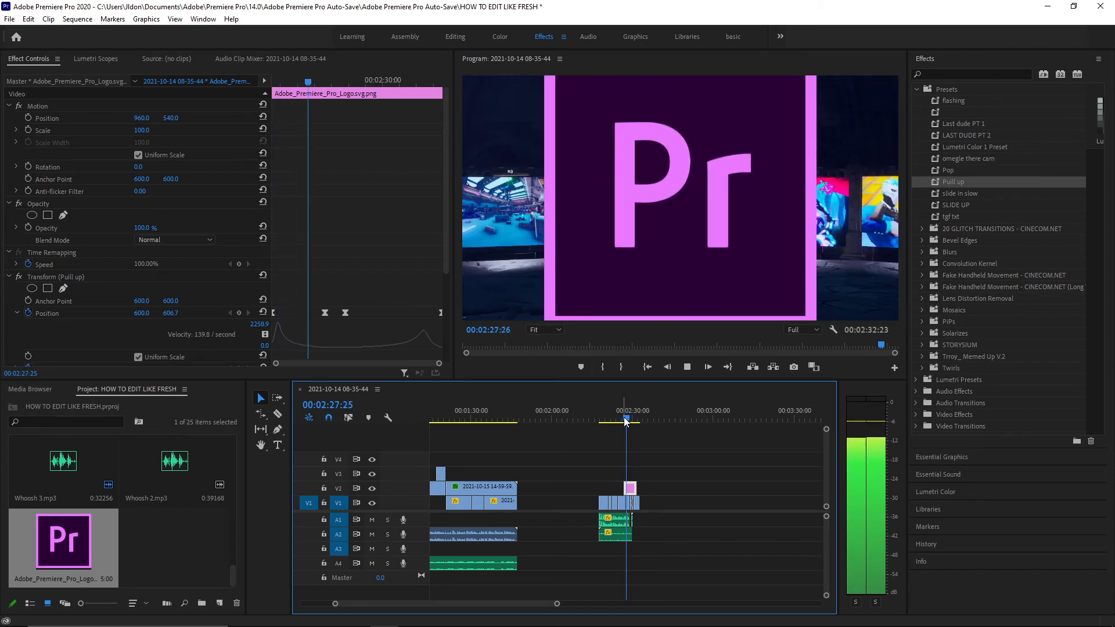
Stop playback and reduce the Premiere Pro logo clip's Scale to 43.
{"action": "key", "text": "space"}
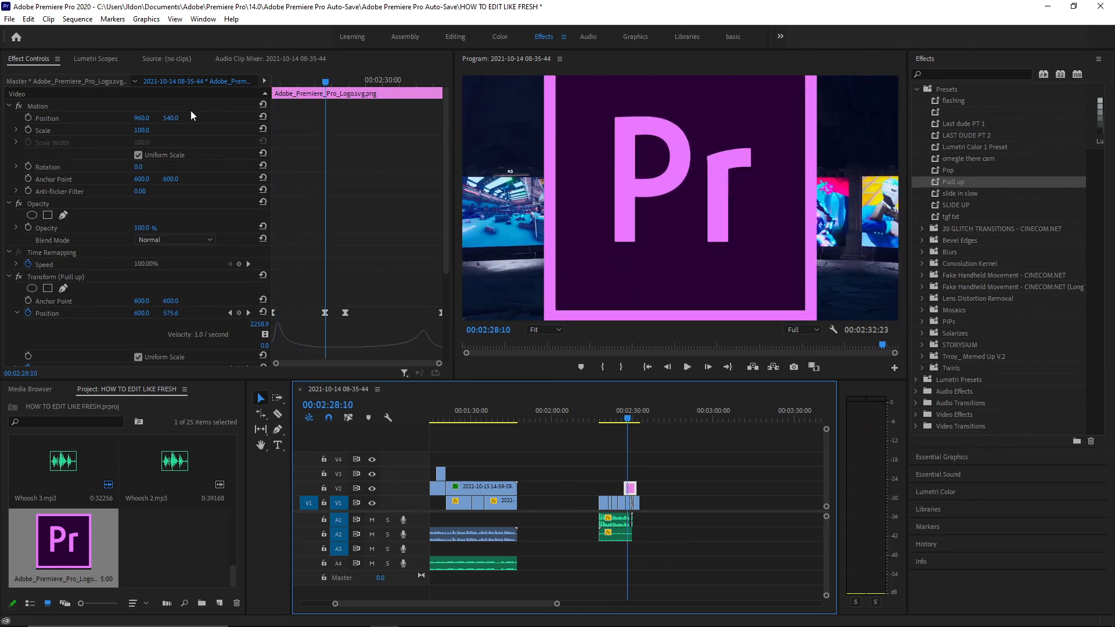
{"action": "left_click_drag", "start_coordinate": [147, 130], "coordinate": [260, 101]}
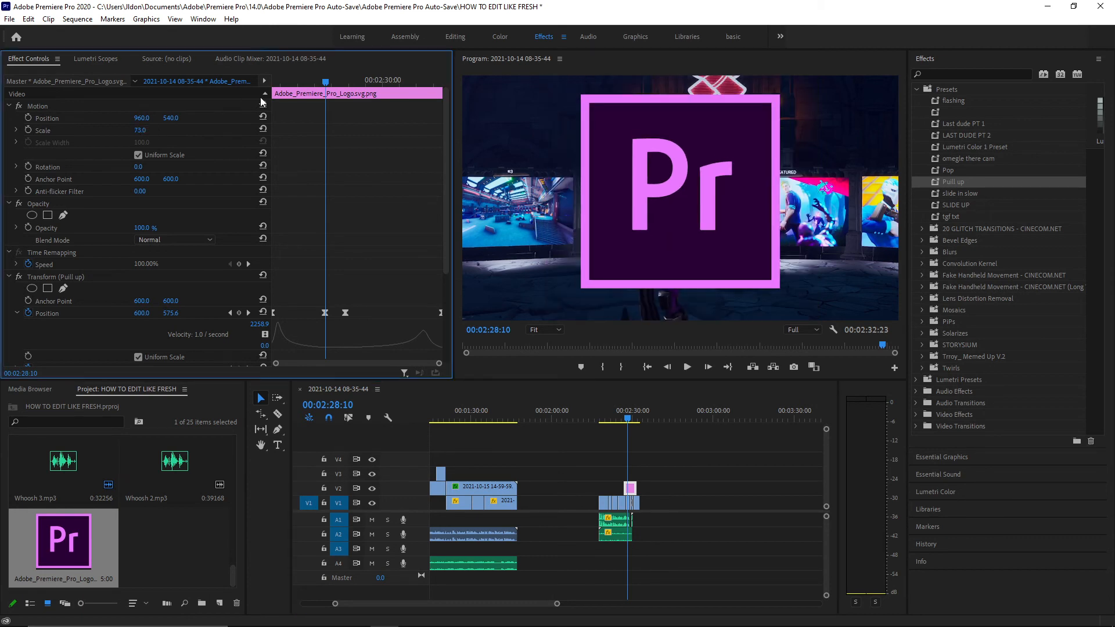
{"action": "left_click_drag", "start_coordinate": [146, 130], "coordinate": [235, 116]}
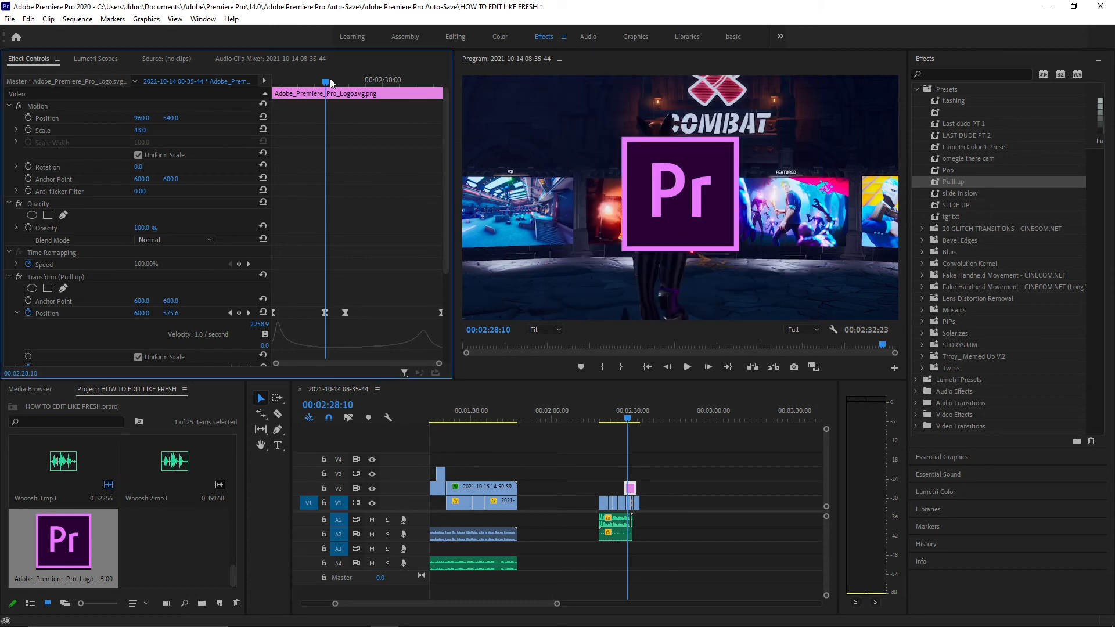
Play the scaled logo's pull-up animation from 00:02:26:09 through to the end of the logo clip.
{"action": "left_click_drag", "start_coordinate": [326, 83], "coordinate": [294, 95]}
{"action": "left_click_drag", "start_coordinate": [557, 604], "coordinate": [516, 604]}
{"action": "left_click", "coordinate": [618, 406]}
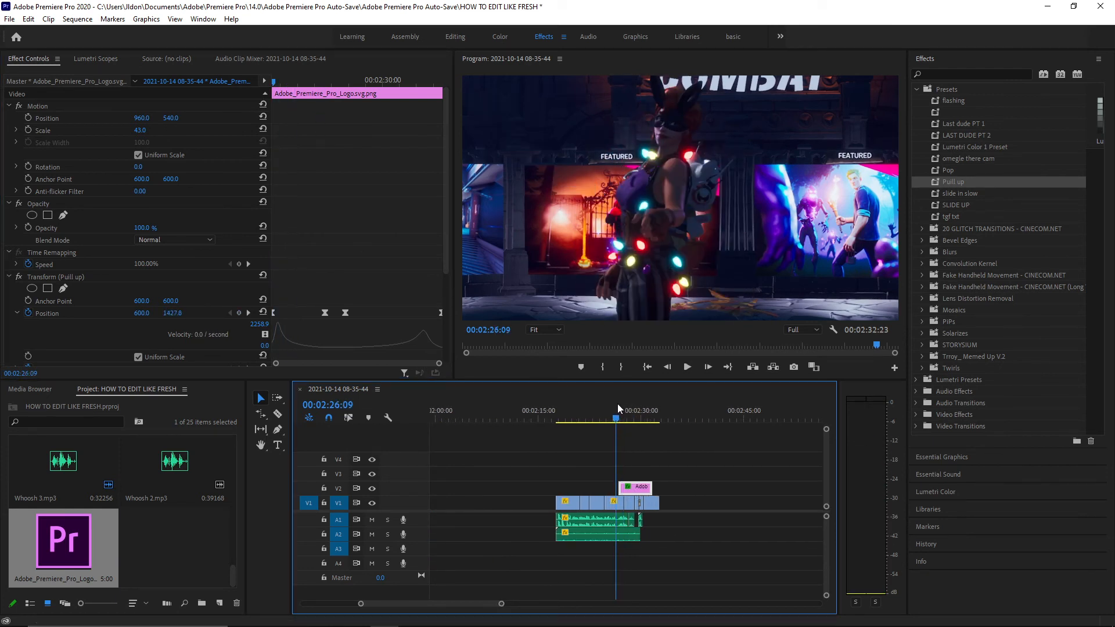
{"action": "key", "text": "space"}
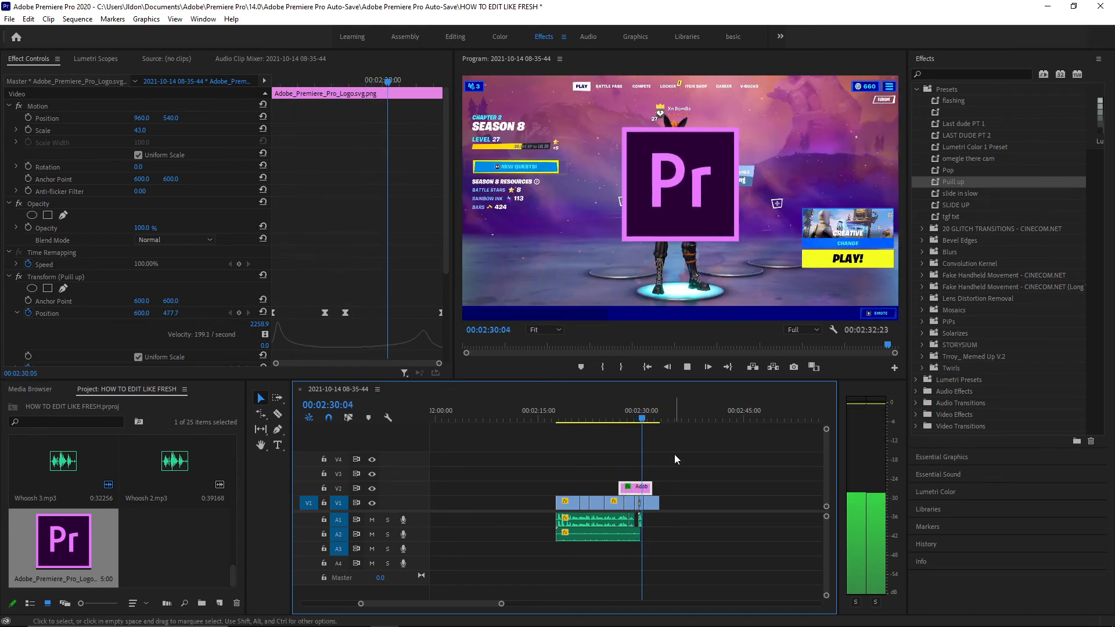
{"action": "key", "text": "space"}
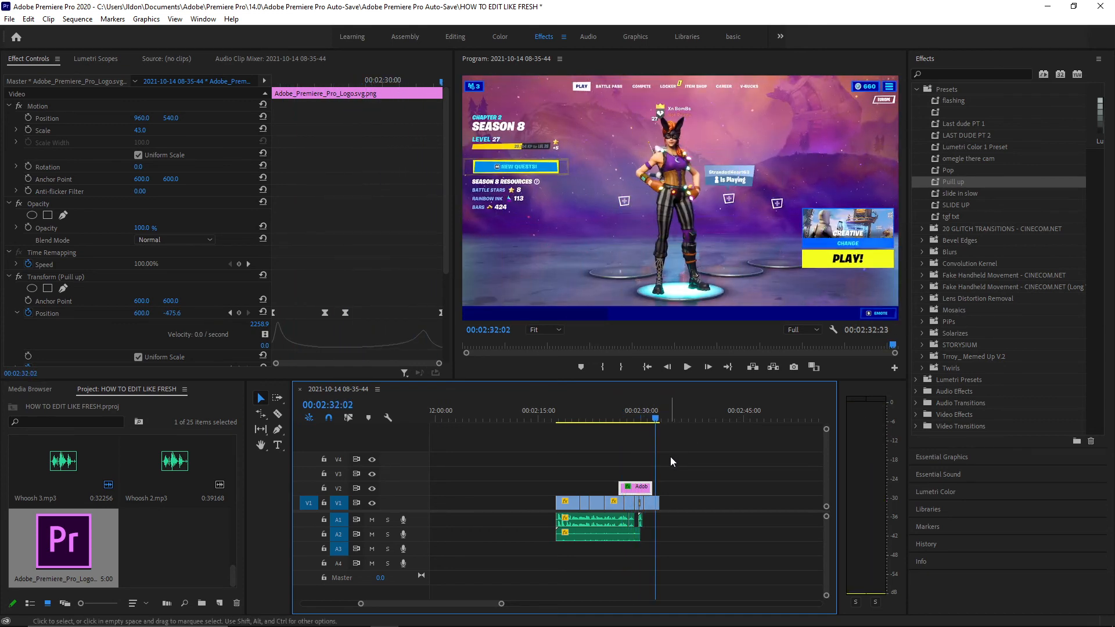
Set the vertical Position of the logo's last Transform keyframe at 00:02:31:23 to -1481.6.
{"action": "left_click_drag", "start_coordinate": [419, 82], "coordinate": [443, 106]}
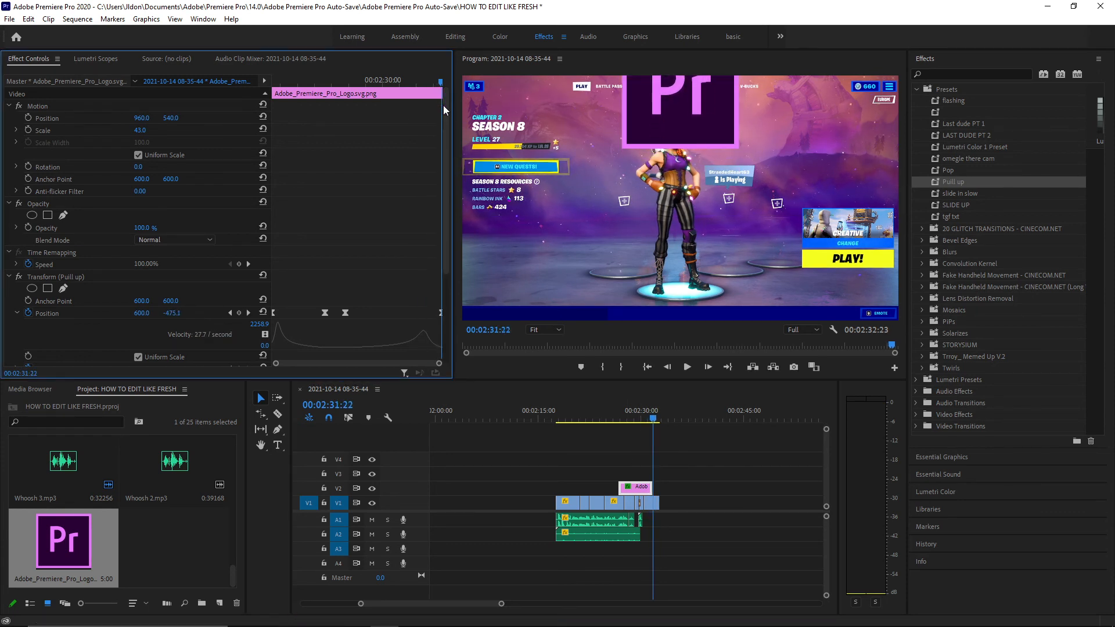
{"action": "left_click", "coordinate": [230, 312]}
{"action": "left_click", "coordinate": [247, 311]}
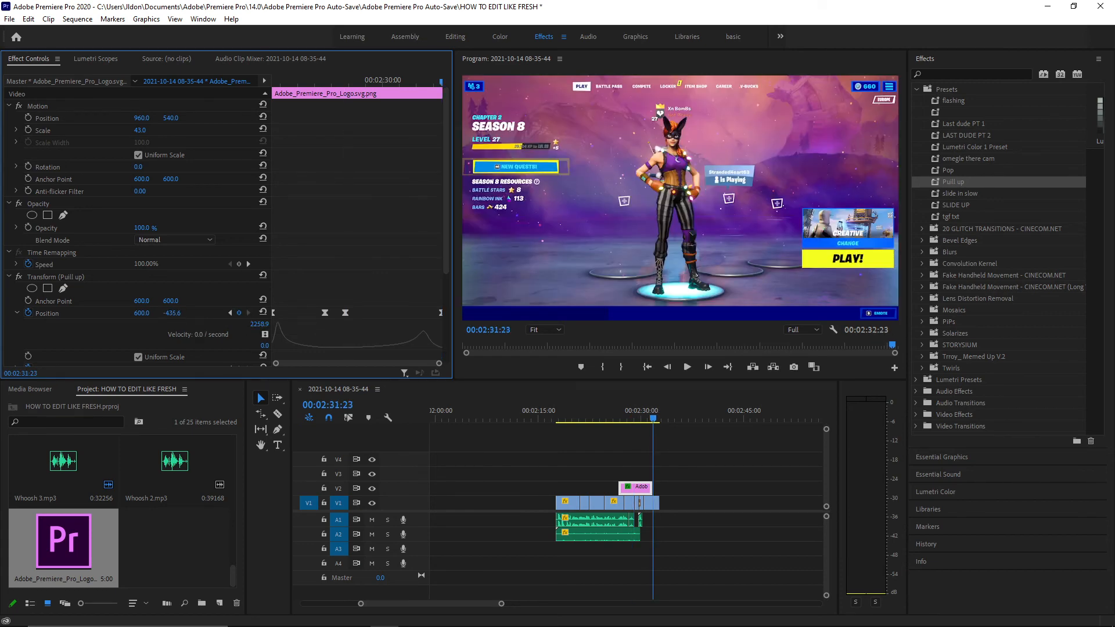
{"action": "left_click_drag", "start_coordinate": [173, 313], "coordinate": [58, 313]}
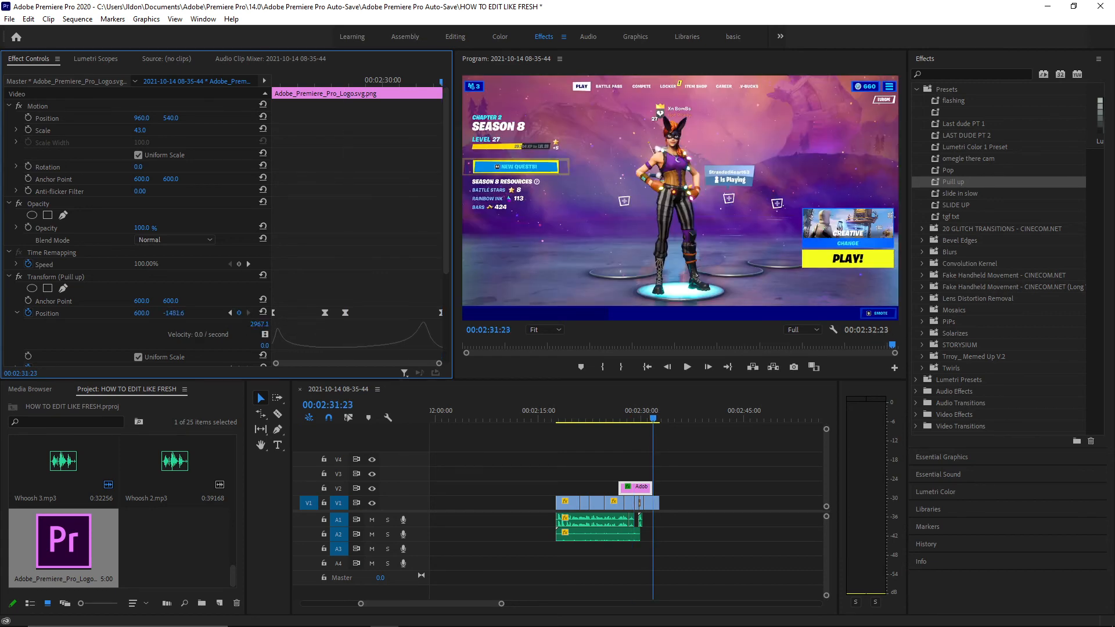
Set the vertical Position of the logo's first Transform keyframe at 00:02:26:23 to 3255.8 and play the animation.
{"action": "left_click", "coordinate": [227, 312]}
{"action": "left_click", "coordinate": [227, 312]}
{"action": "left_click", "coordinate": [227, 312]}
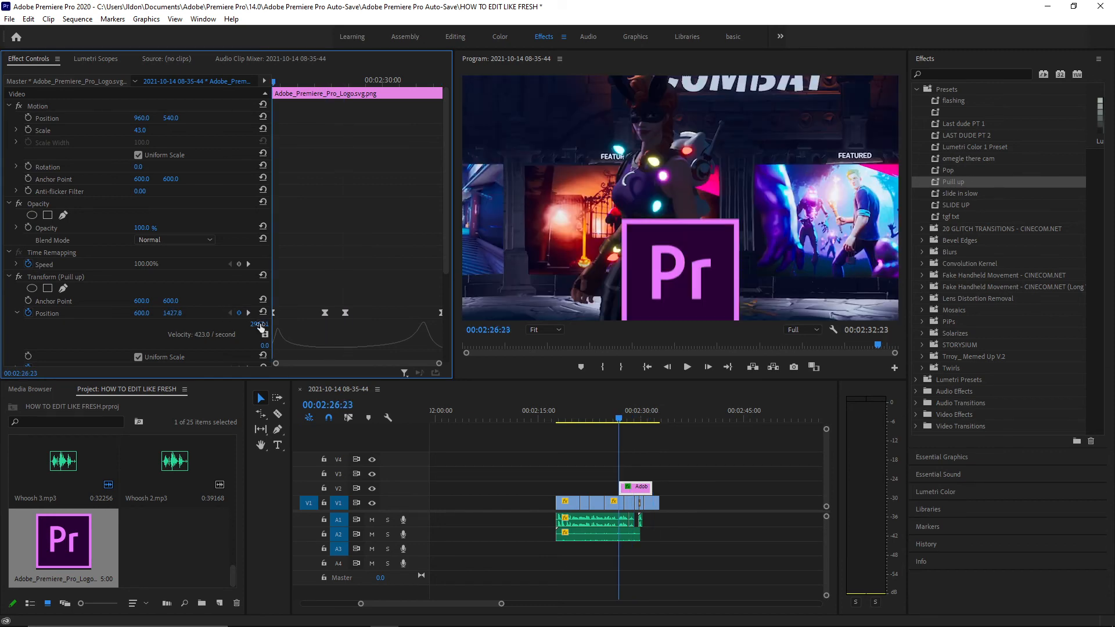
{"action": "left_click_drag", "start_coordinate": [173, 313], "coordinate": [280, 313]}
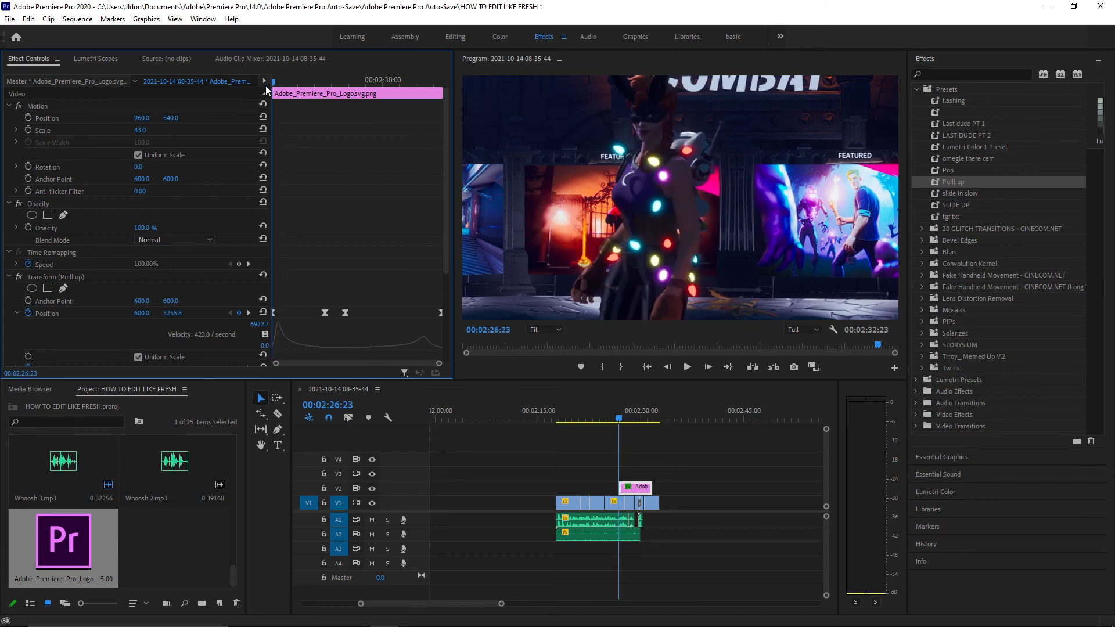
{"action": "key", "text": "space"}
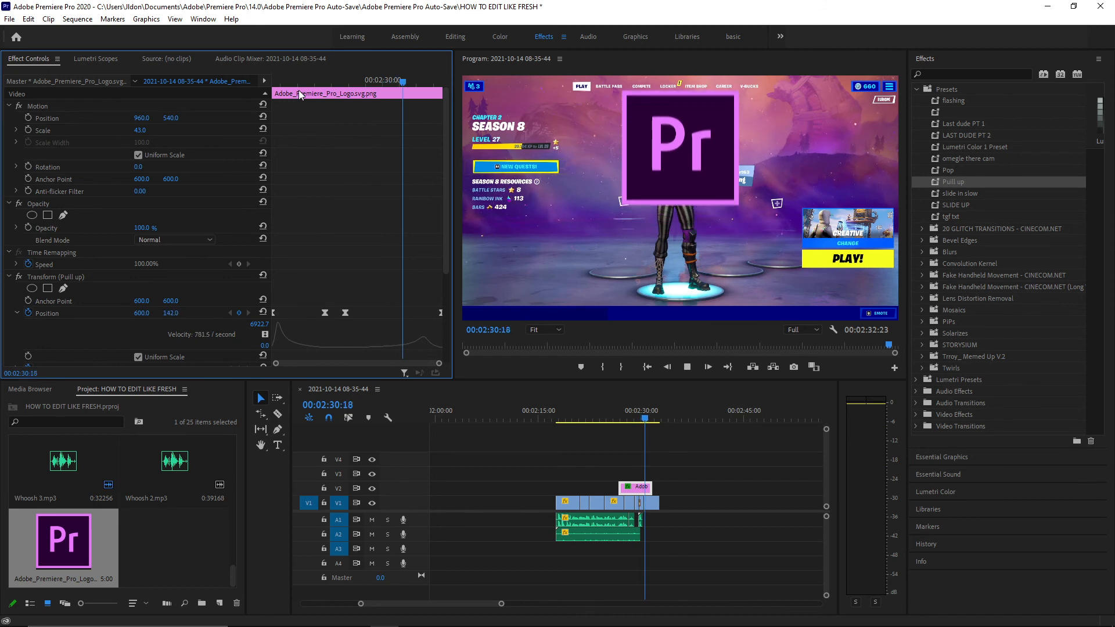
{"action": "key", "text": "space"}
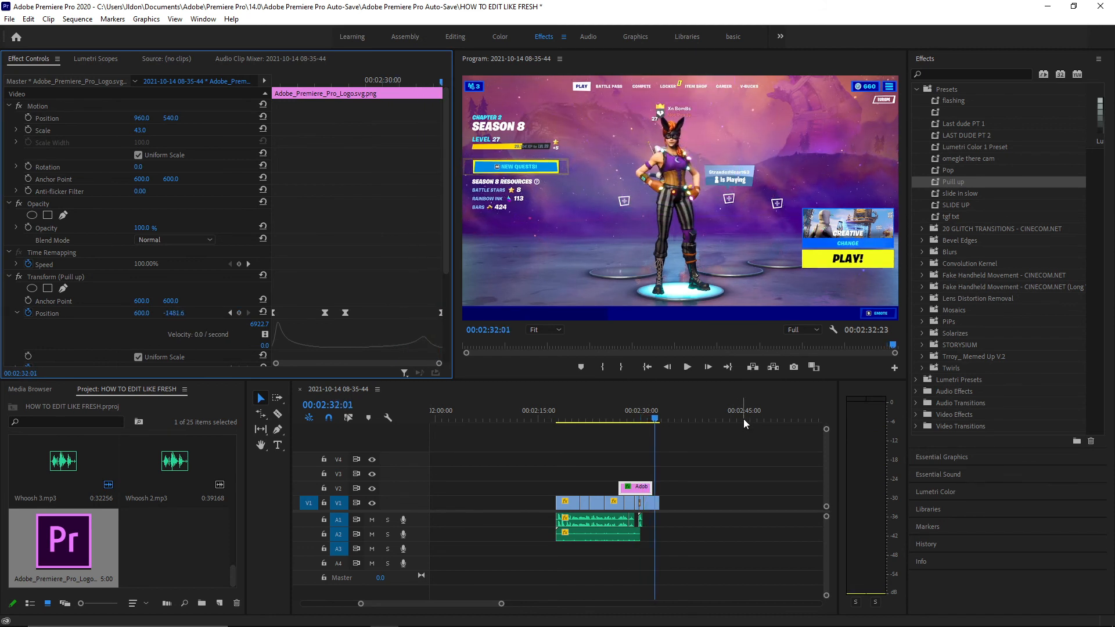
Review the opening of the sequence from 00:00:00:00 through the adjustment layers and logo clip to the subscribe overlay.
{"action": "left_click", "coordinate": [677, 466]}
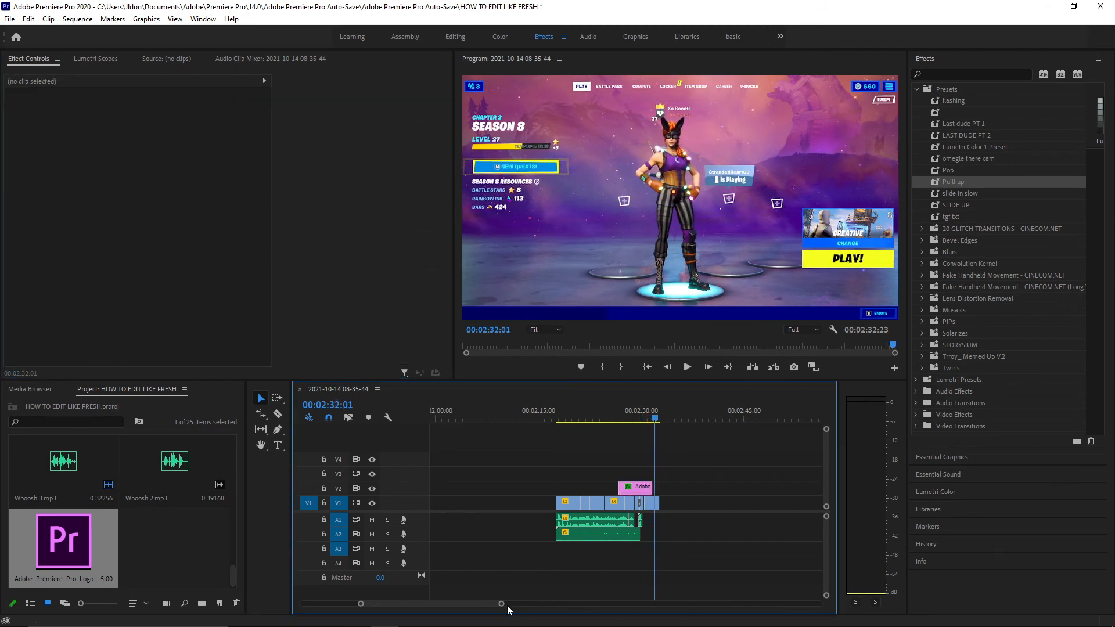
{"action": "left_click_drag", "start_coordinate": [502, 605], "coordinate": [639, 604]}
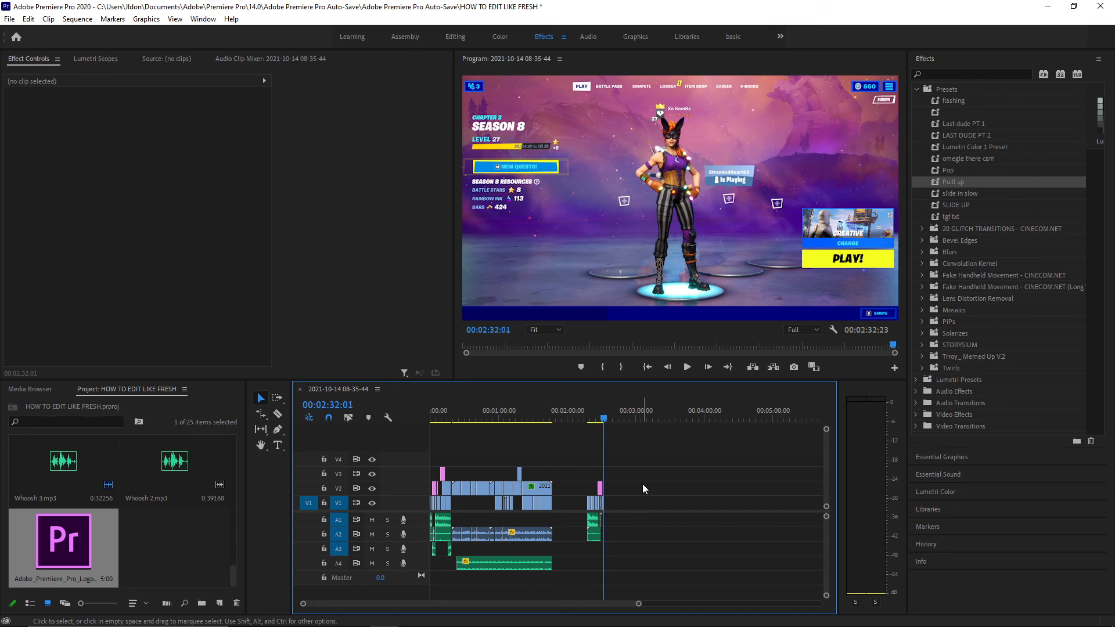
{"action": "left_click_drag", "start_coordinate": [605, 409], "coordinate": [417, 448]}
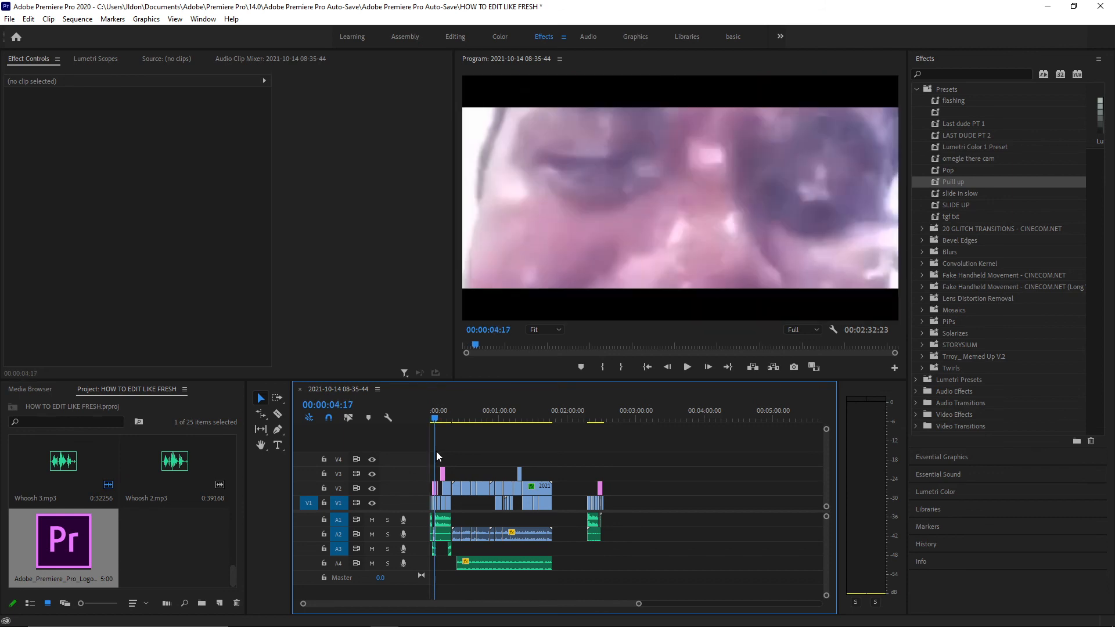
{"action": "left_click_drag", "start_coordinate": [638, 604], "coordinate": [491, 605]}
{"action": "left_click_drag", "start_coordinate": [360, 604], "coordinate": [383, 603]}
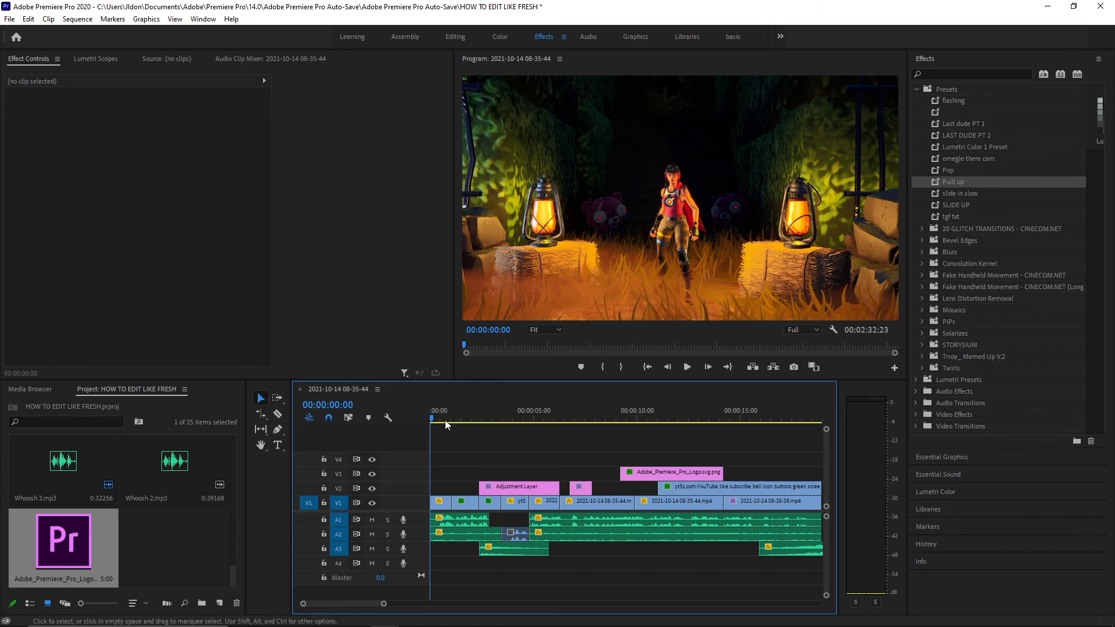
{"action": "left_click", "coordinate": [487, 419]}
{"action": "left_click_drag", "start_coordinate": [589, 413], "coordinate": [562, 397]}
{"action": "key", "text": "space"}
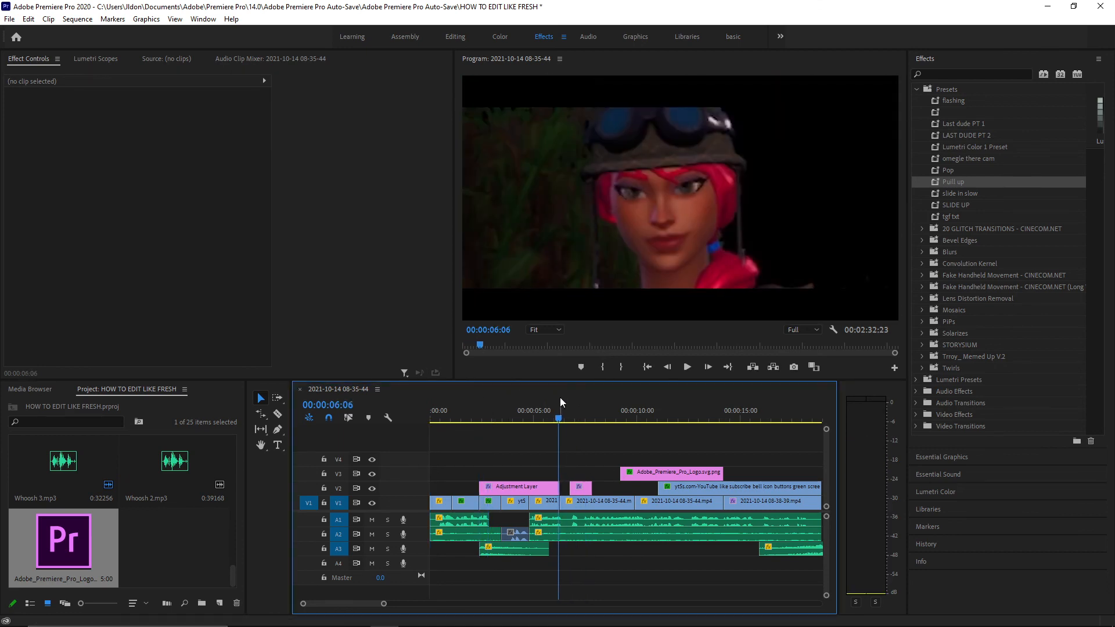
{"action": "left_click_drag", "start_coordinate": [577, 398], "coordinate": [754, 408]}
{"action": "scroll", "coordinate": [381, 607], "scroll_direction": "down", "scroll_amount": 3}
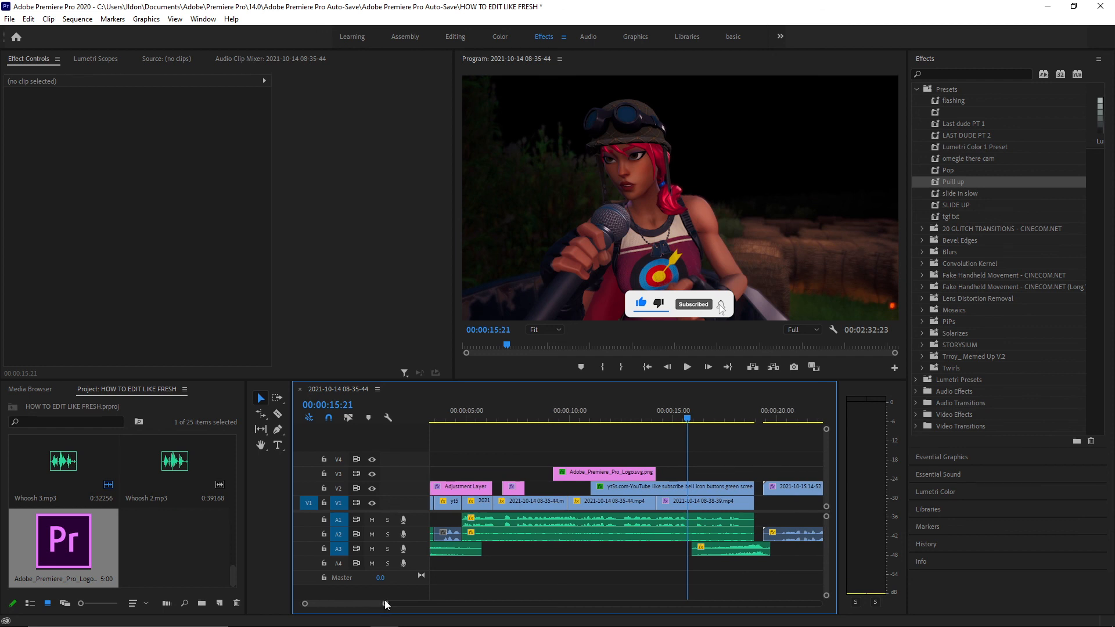